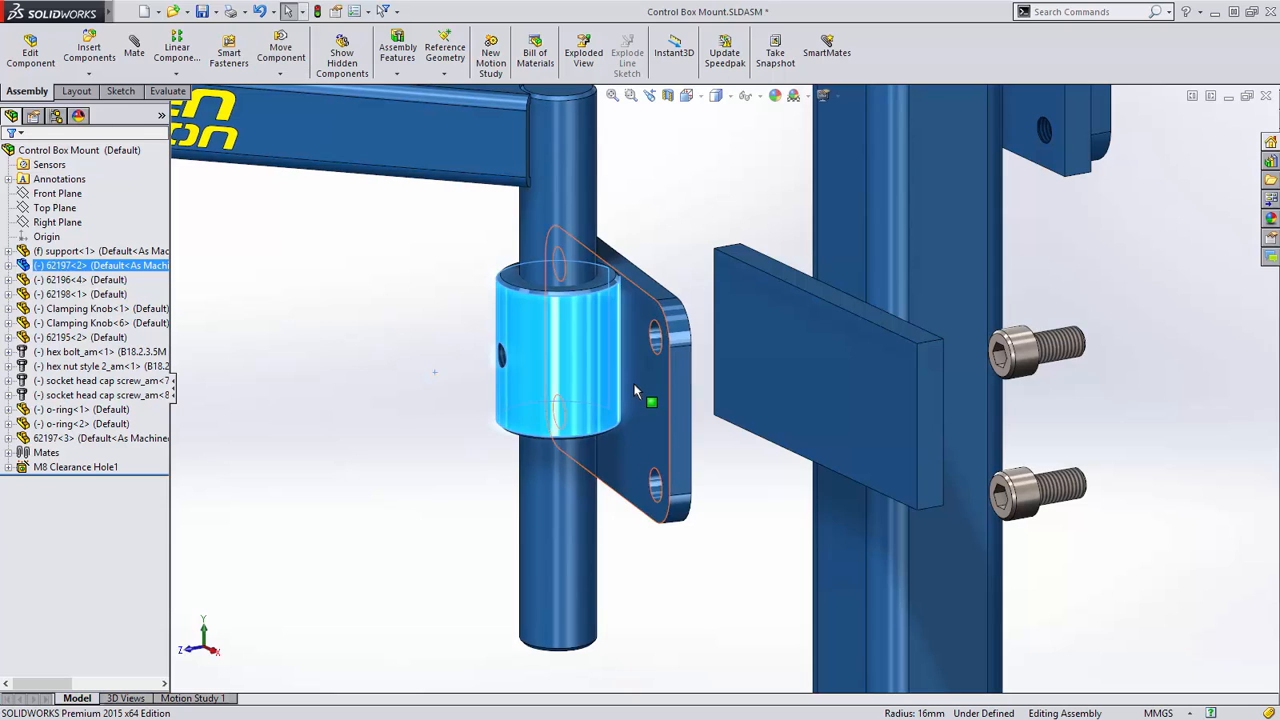
- Mate the hidden back face of bracket 62197<2> to the support's mounting plate face with a Profile Center mate at 0 mm offset
right_click(645, 396)
click(648, 283)
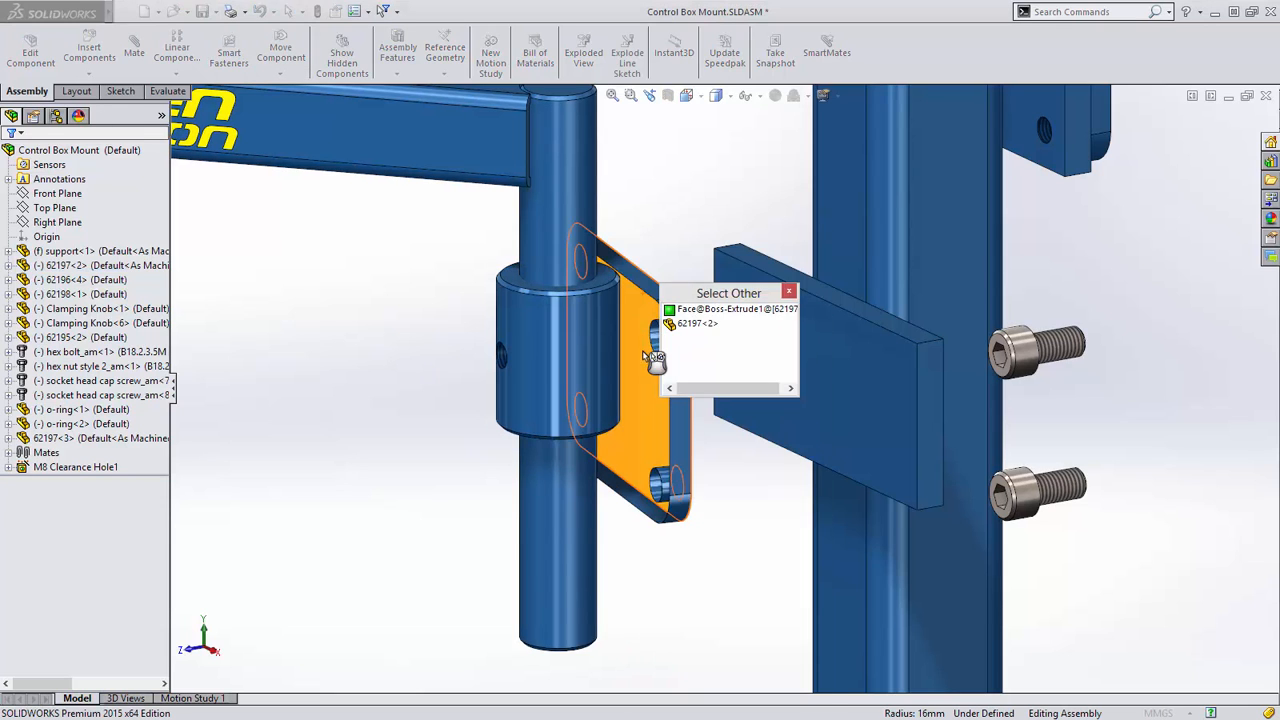
click(705, 303)
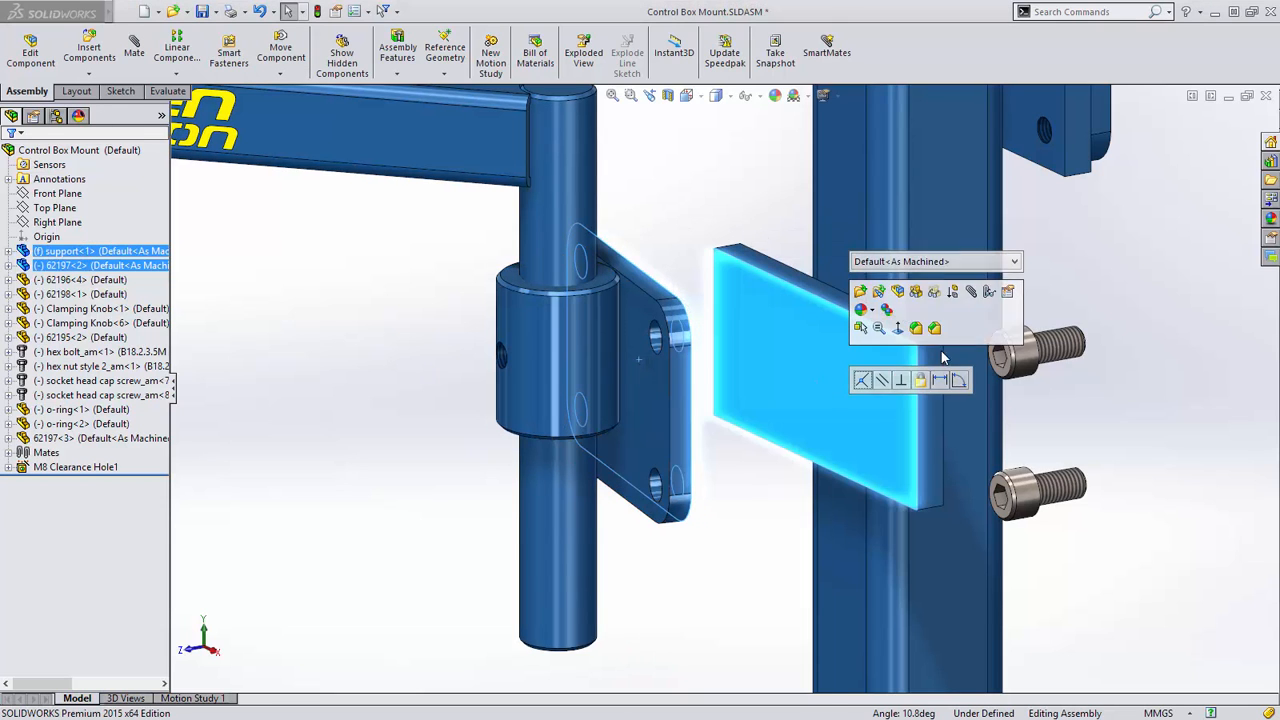
click(973, 292)
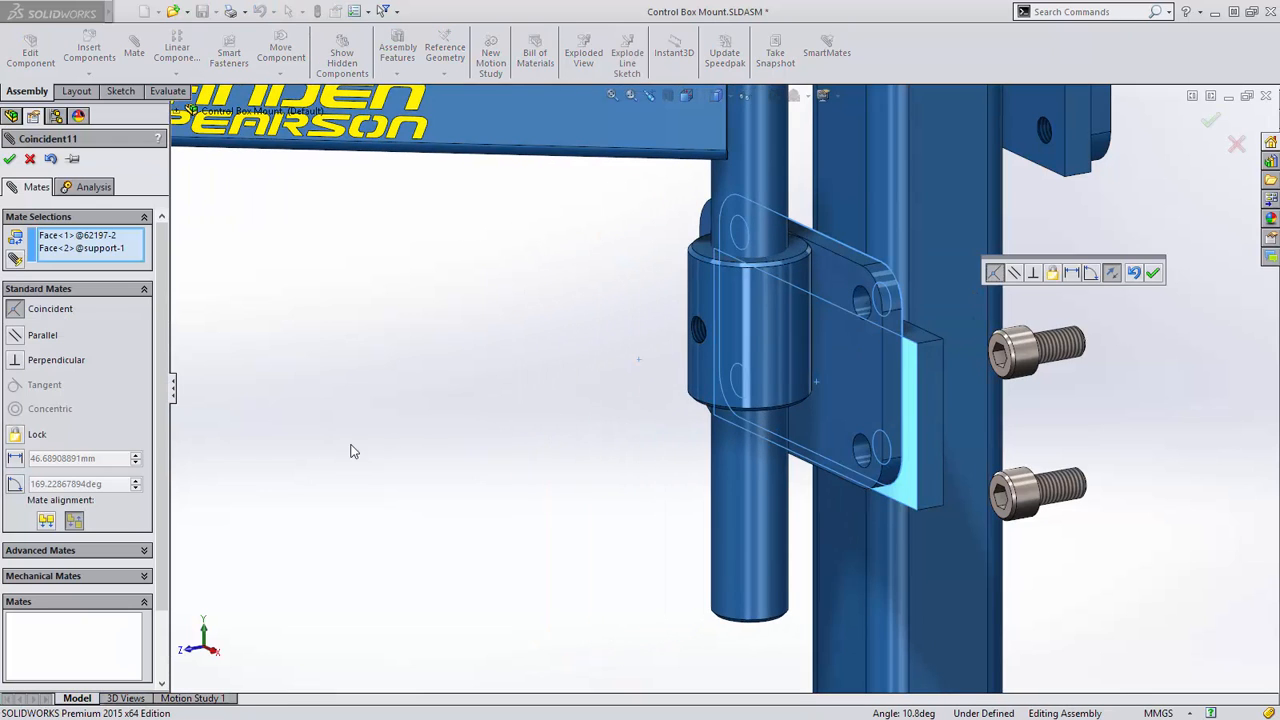
click(88, 551)
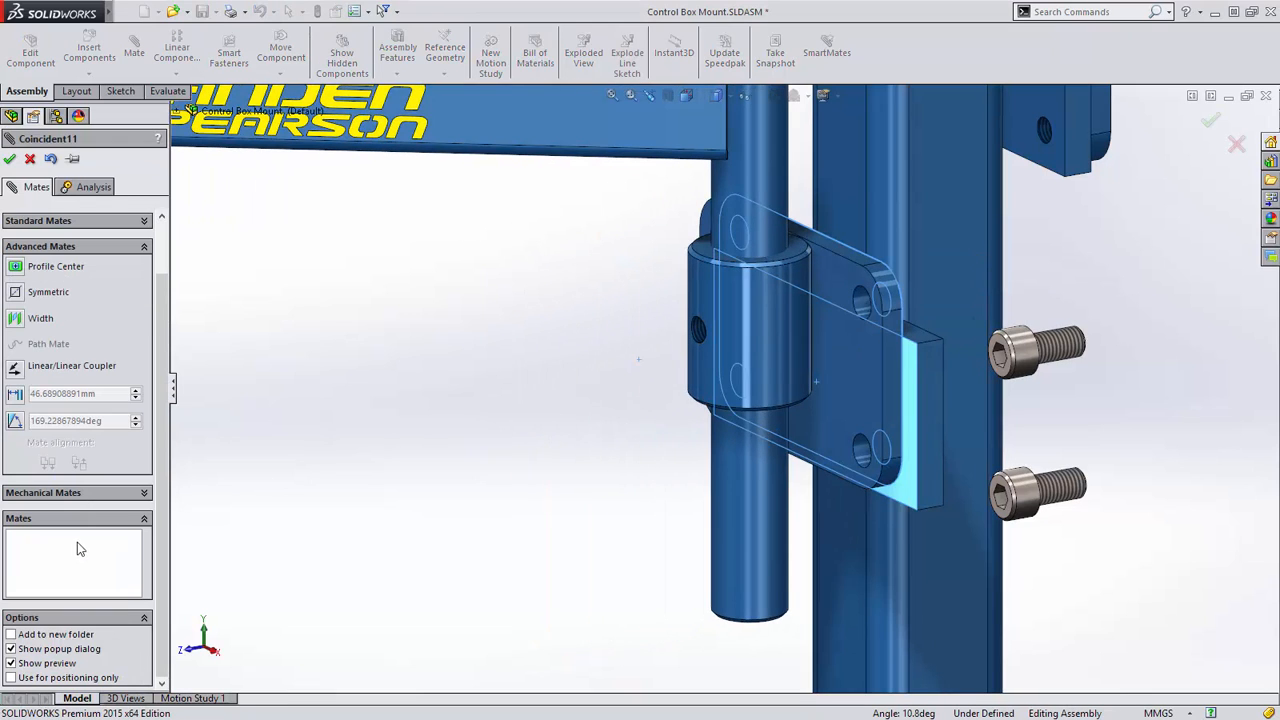
click(31, 267)
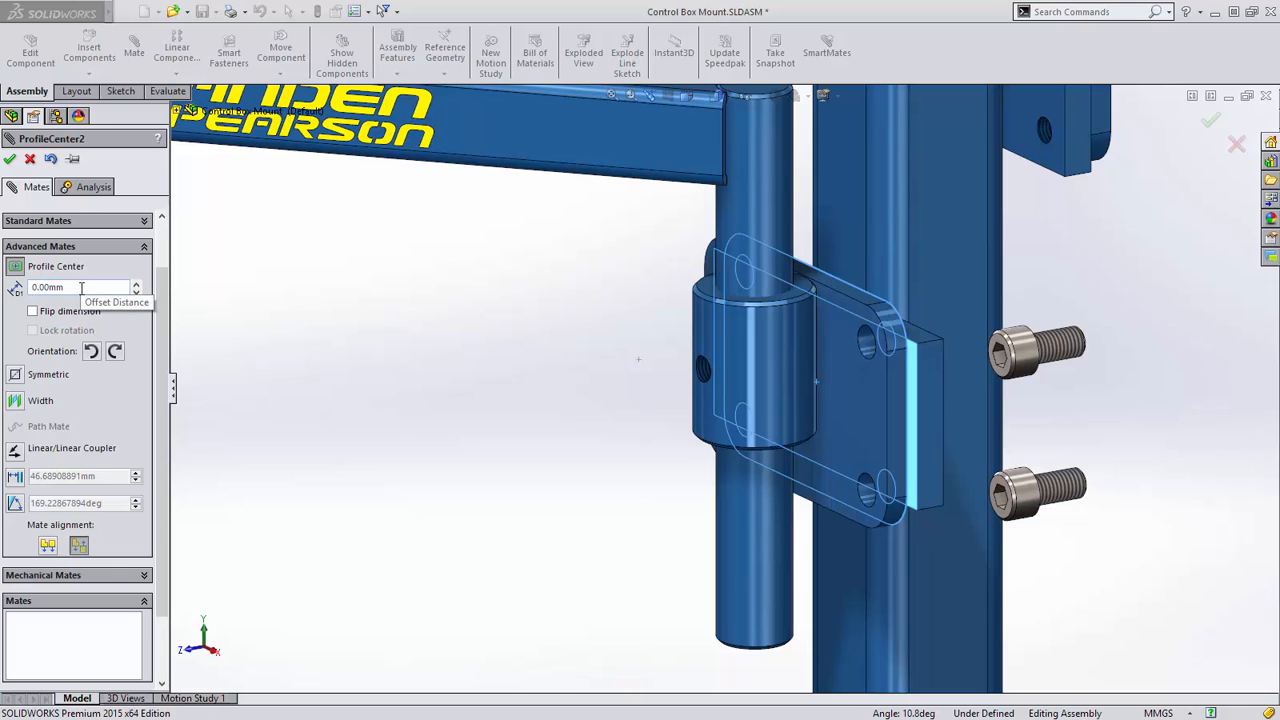
click(115, 352)
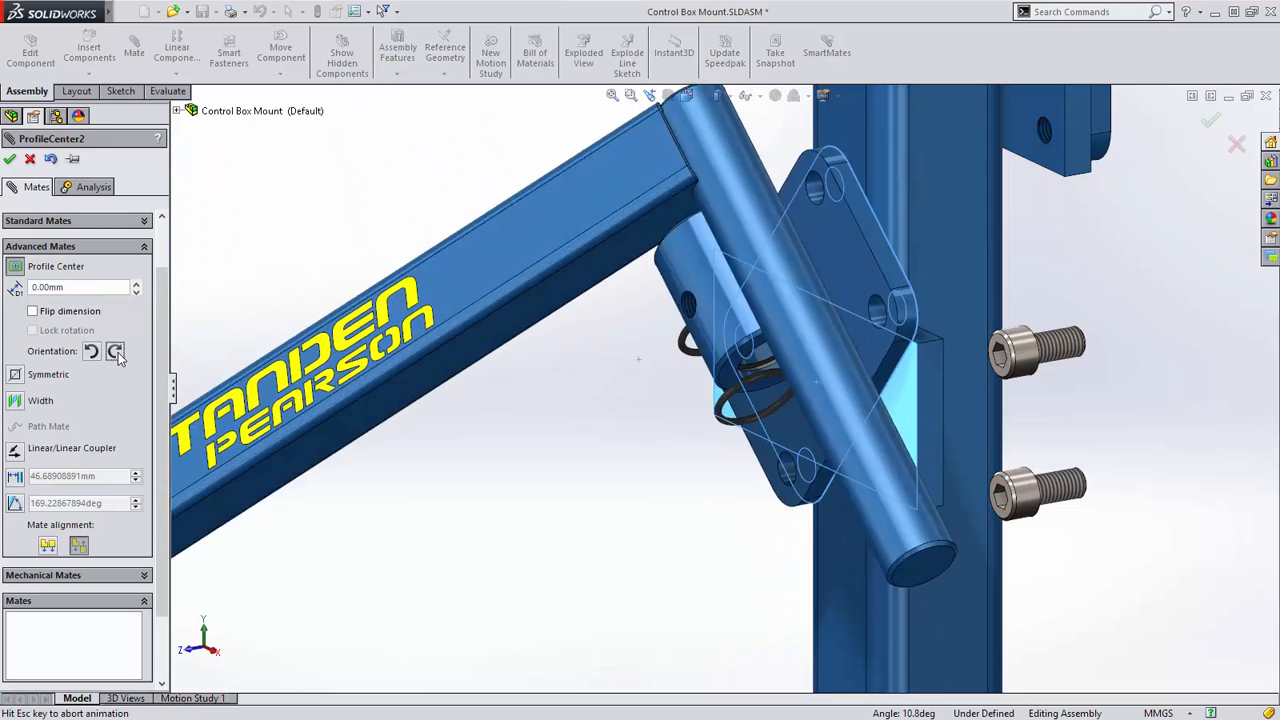
click(93, 353)
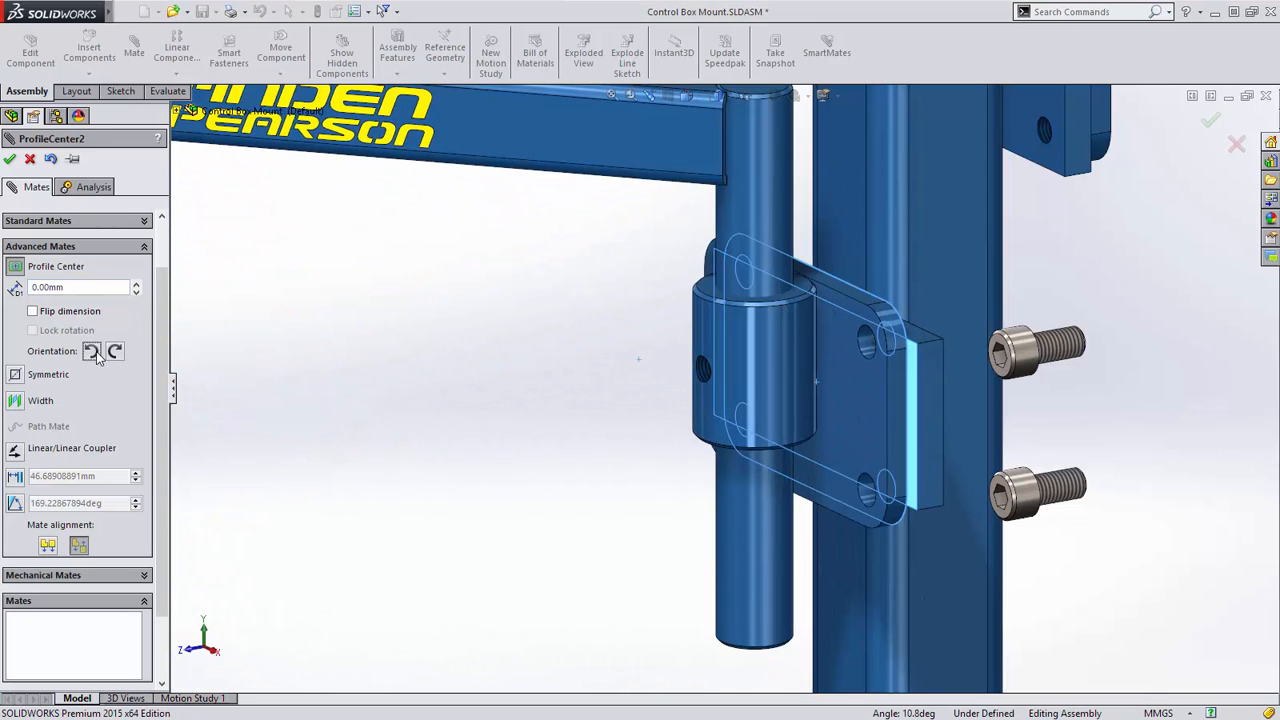
click(10, 160)
click(10, 160)
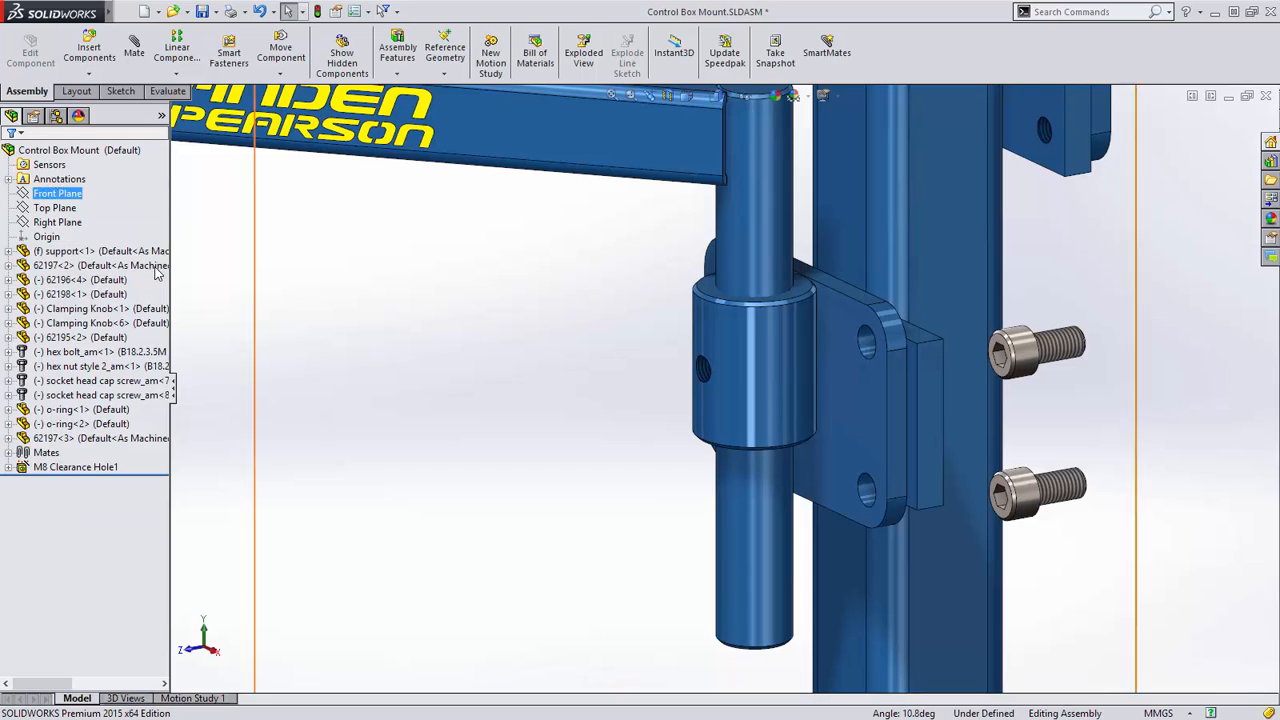
- Set the height of the support's mounting plate to 60 mm and rebuild the model
click(927, 428)
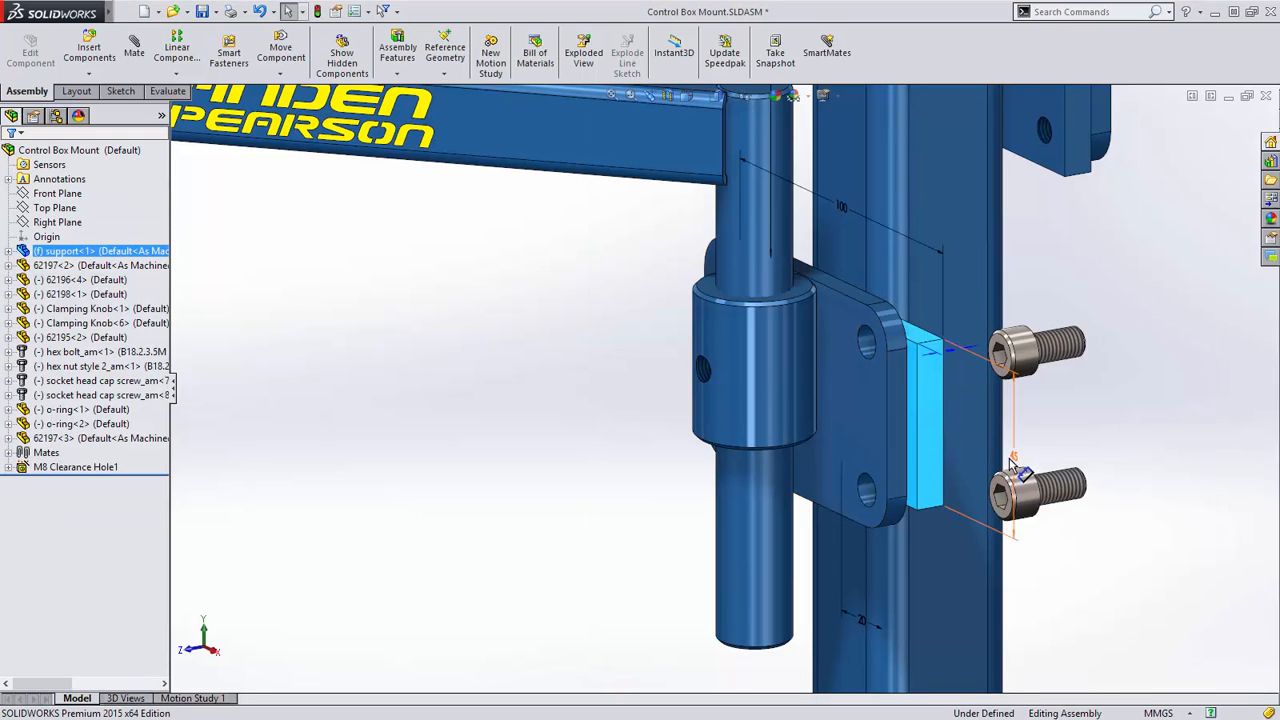
double_click(1019, 462)
text(60)
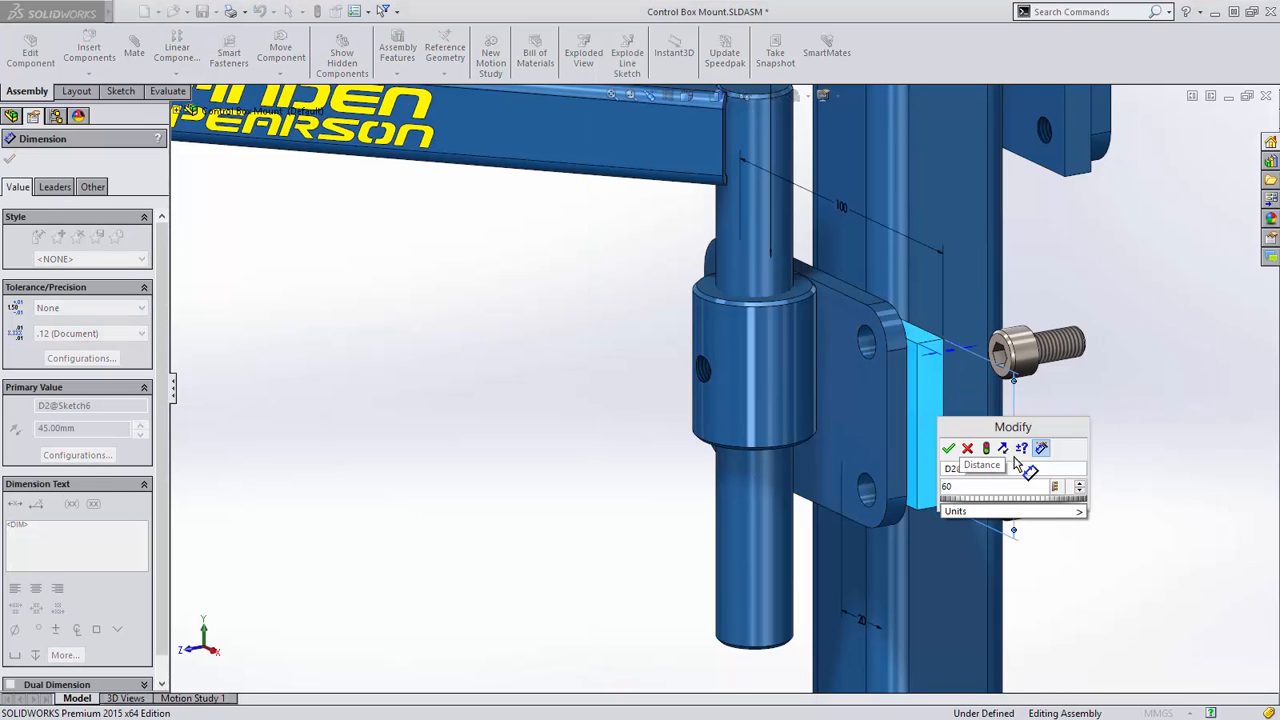
click(986, 449)
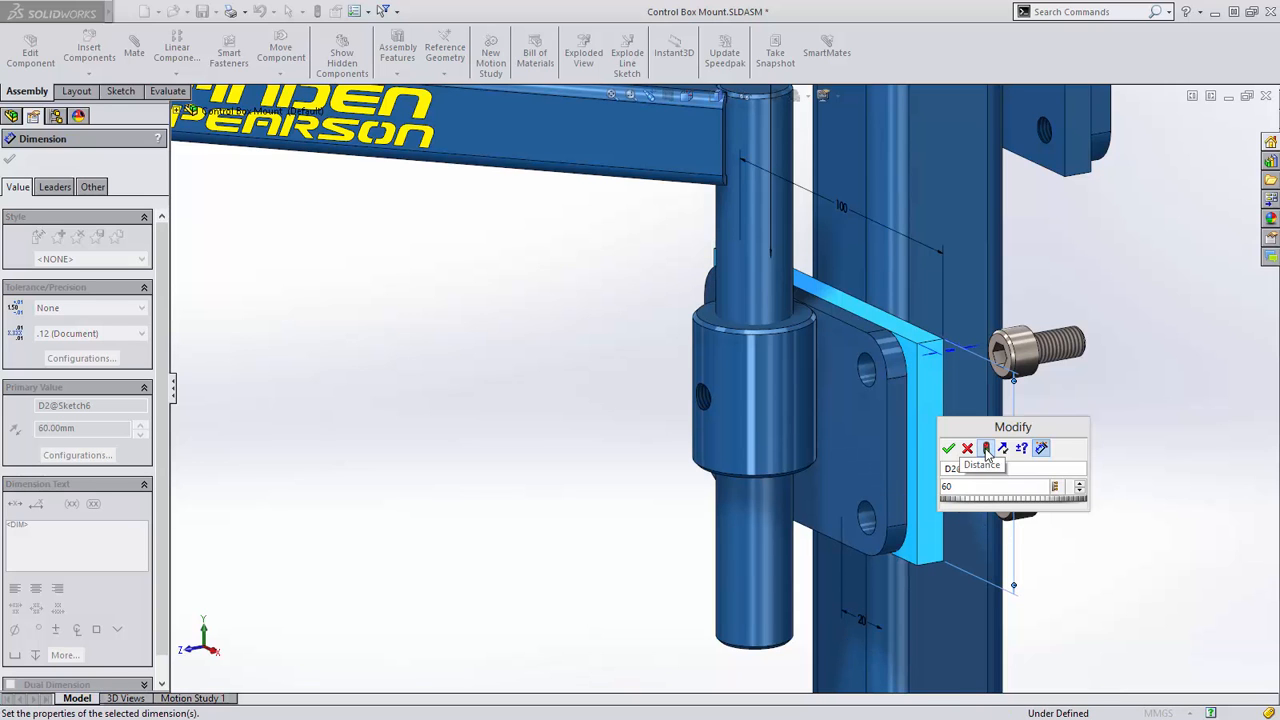
click(948, 448)
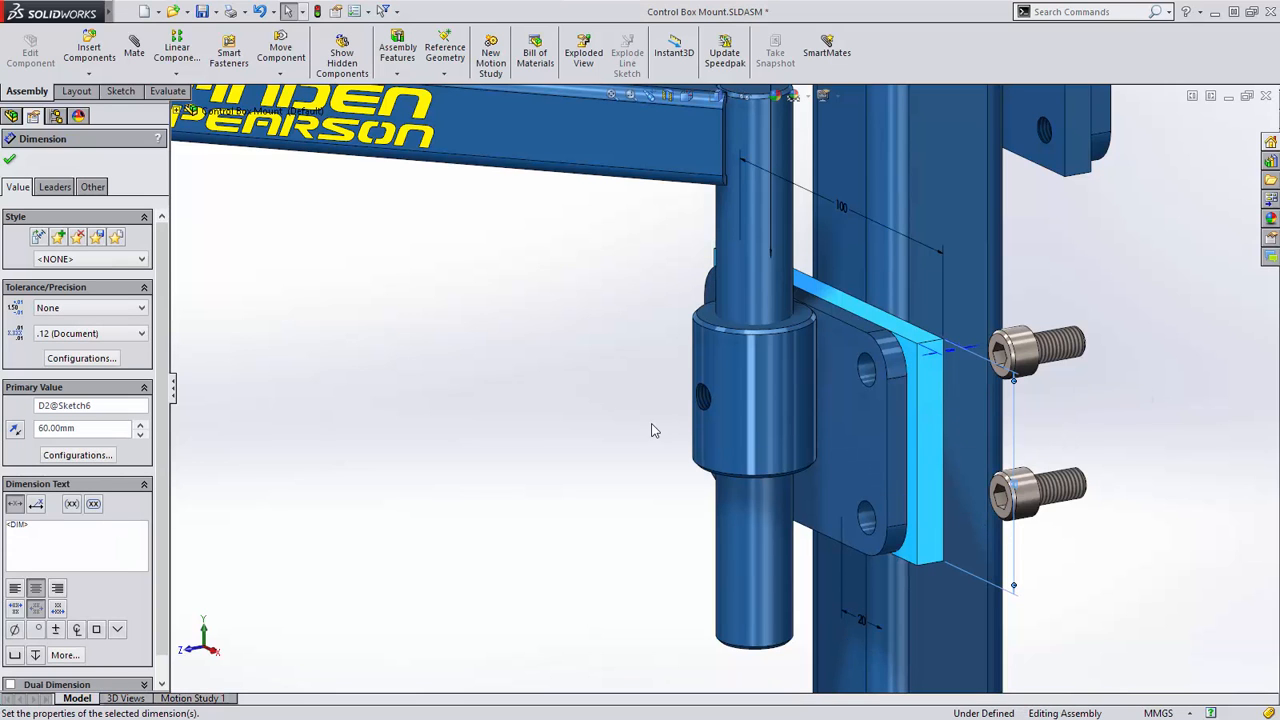
- Set the mounting plate's distance from the top of the support post to 120 mm and rebuild
scroll(656, 470, up, 2)
scroll(656, 472, up, 1)
ctrl+middle_drag(663, 423, 630, 488)
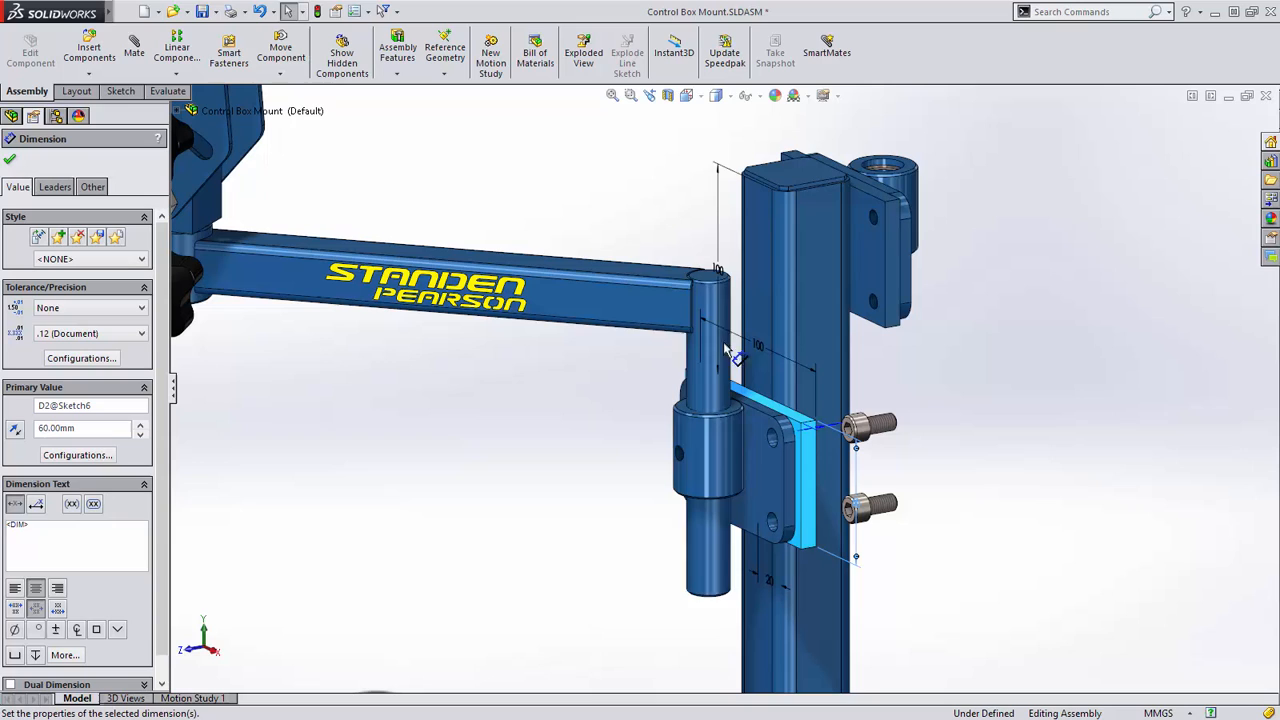
double_click(717, 267)
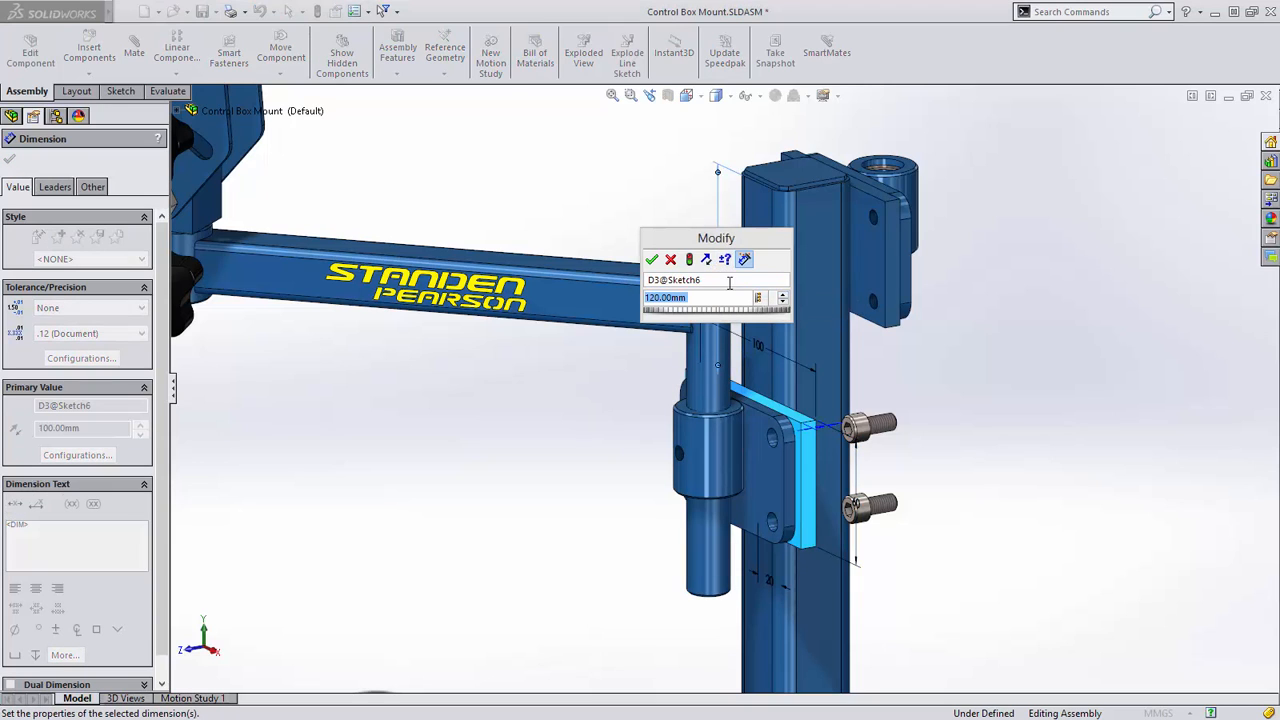
click(690, 260)
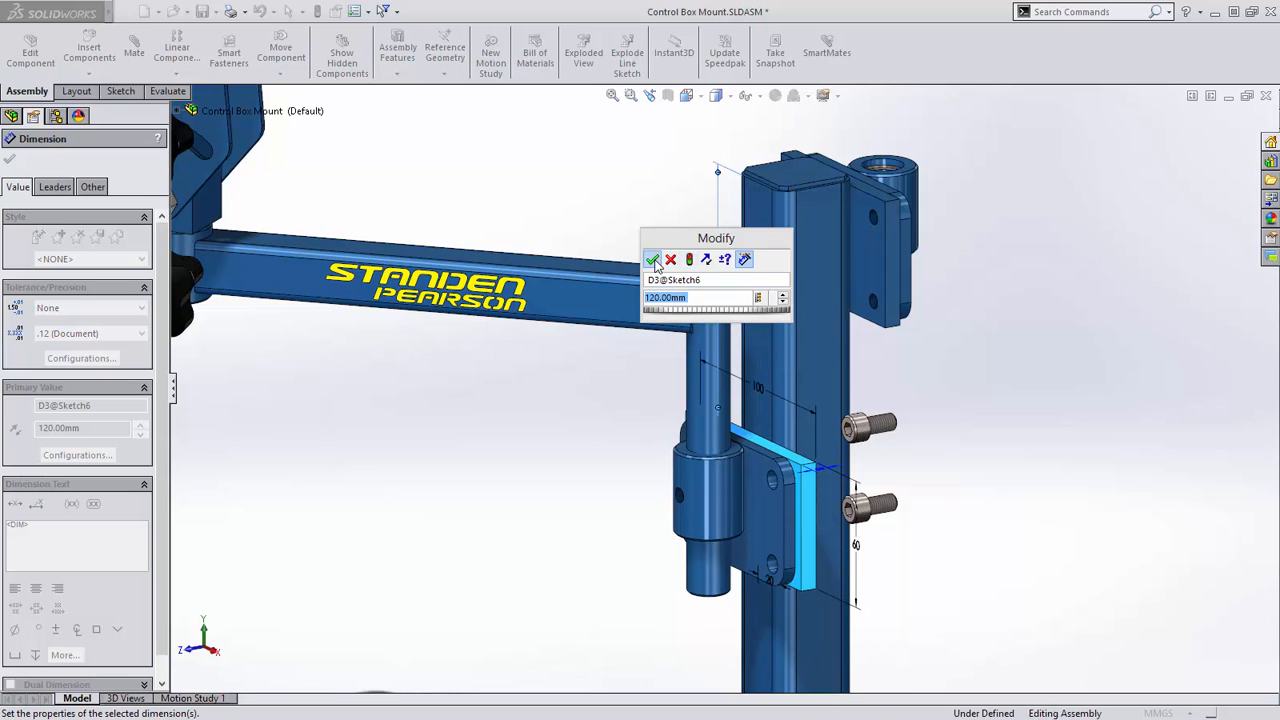
click(651, 259)
click(620, 385)
click(708, 388)
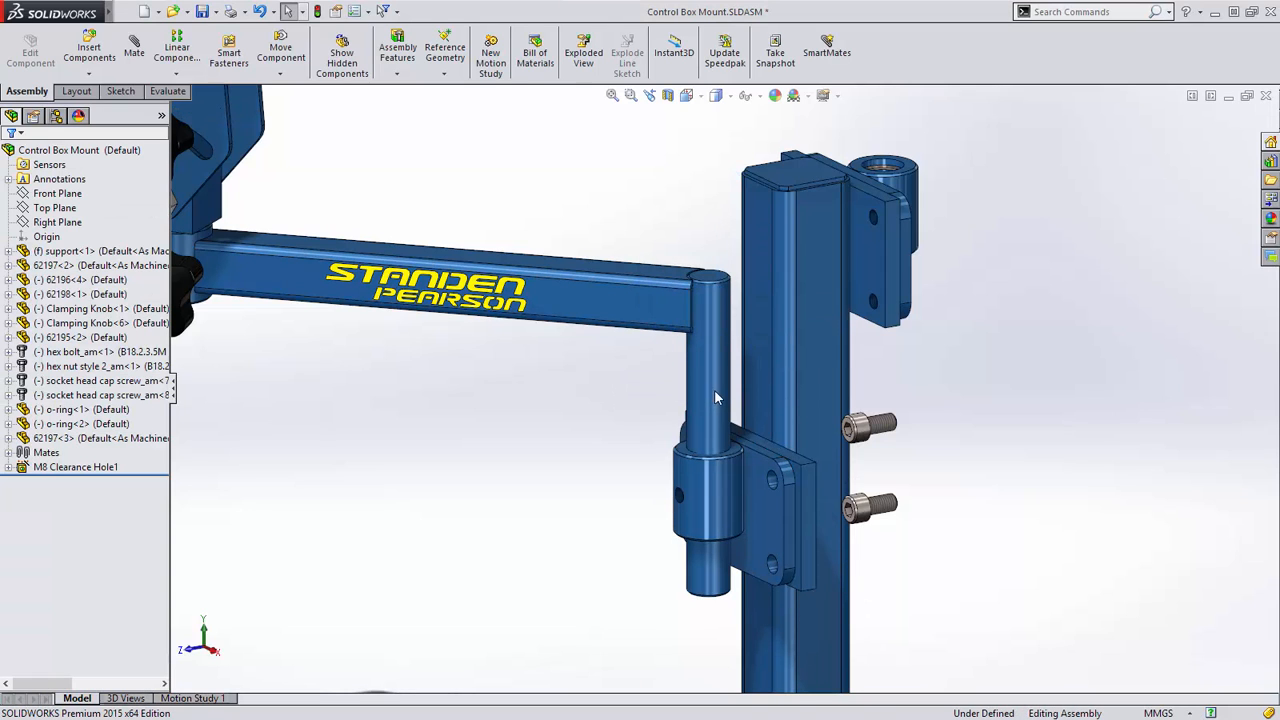
- Fit the upper socket head cap screw into the bracket's upper hole with a Profile Center mate and locked rotation
click(40, 549)
click(56, 266)
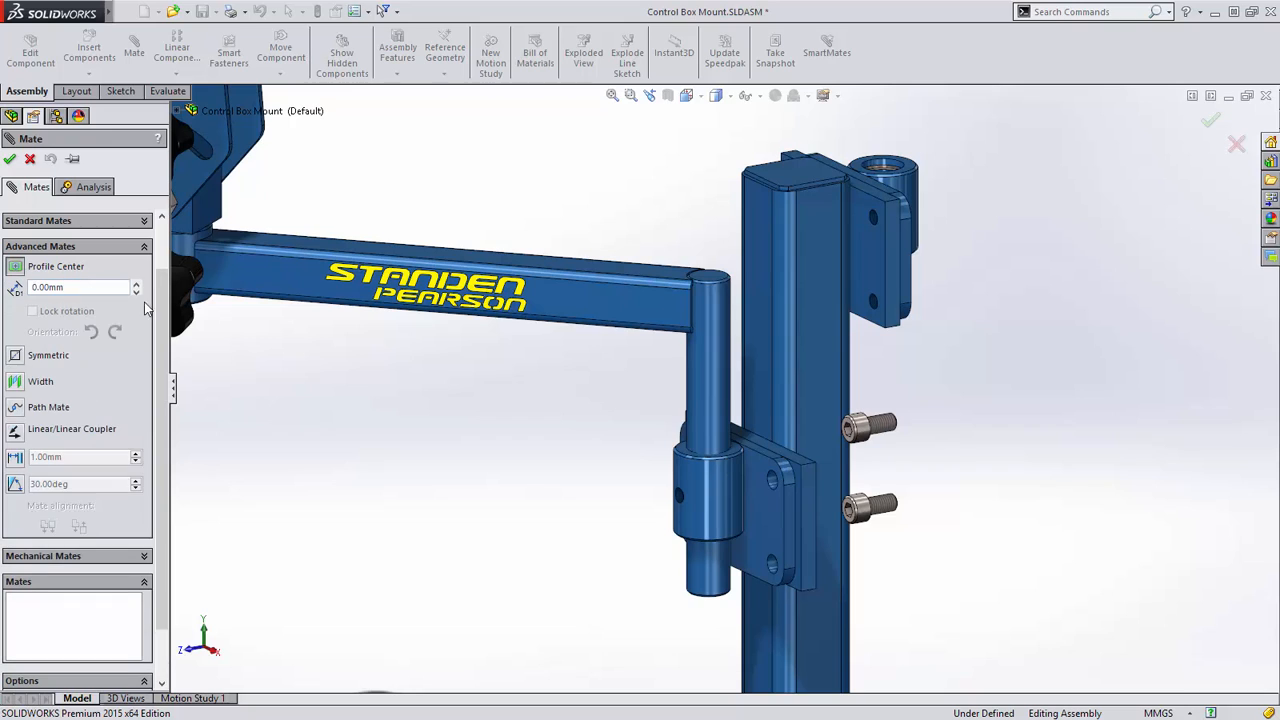
click(872, 428)
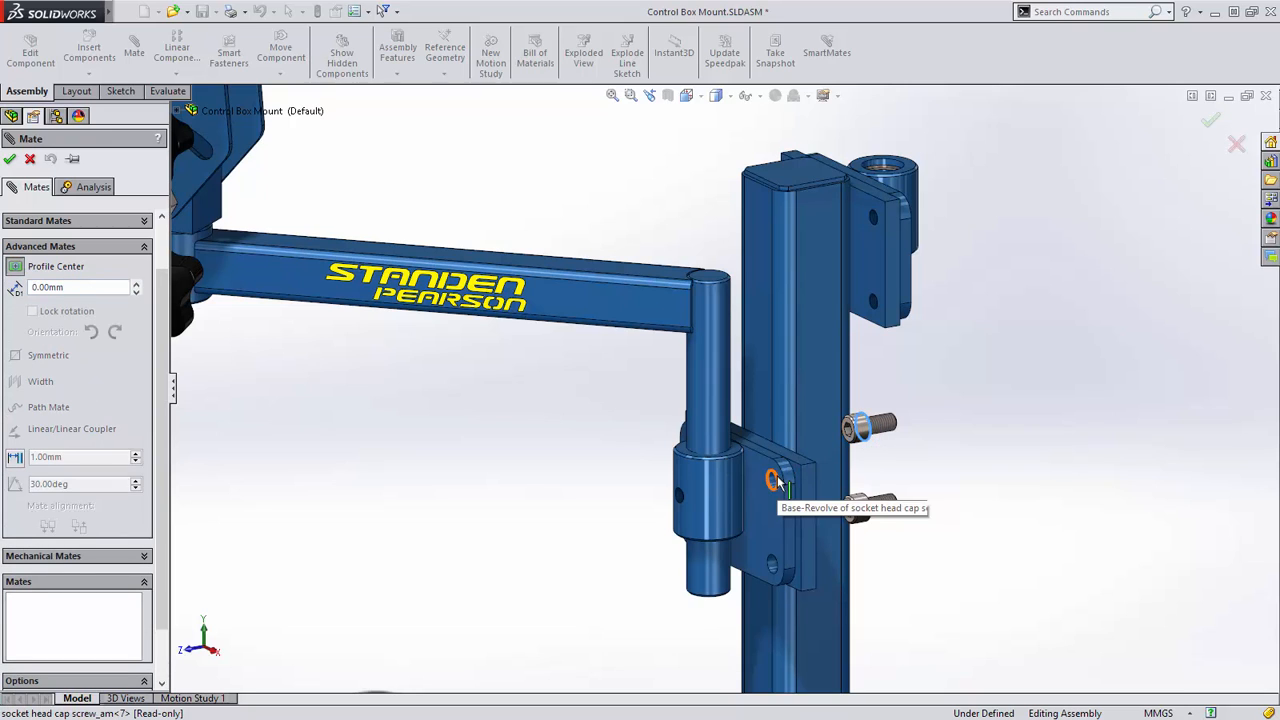
click(772, 478)
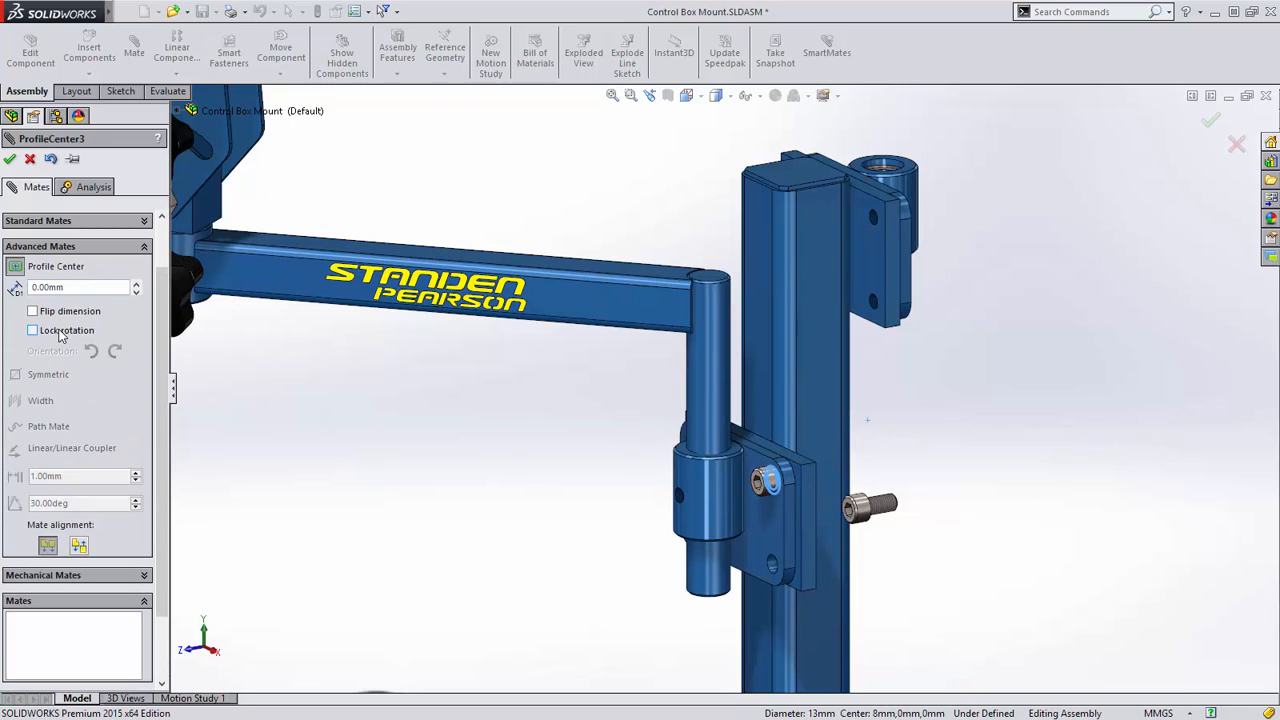
click(66, 331)
click(9, 160)
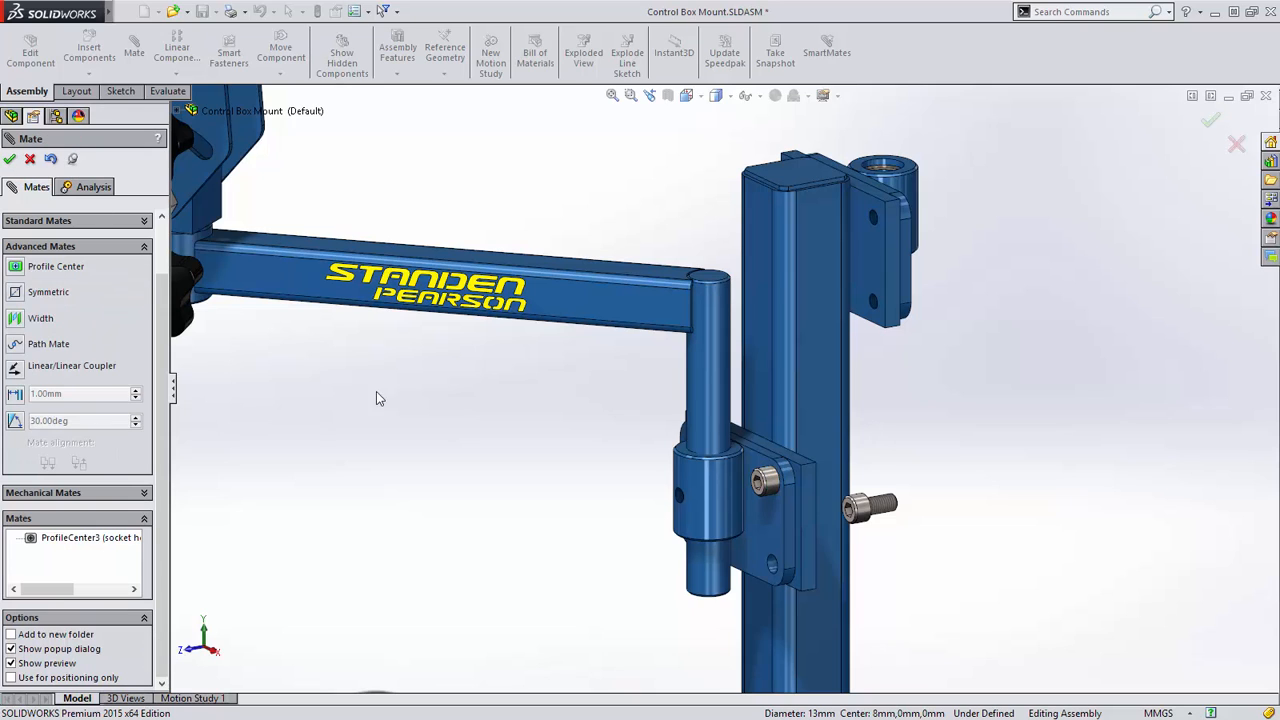
- Fit the lower socket head cap screw into the bracket's lower hole with a Profile Center mate
click(870, 511)
click(772, 563)
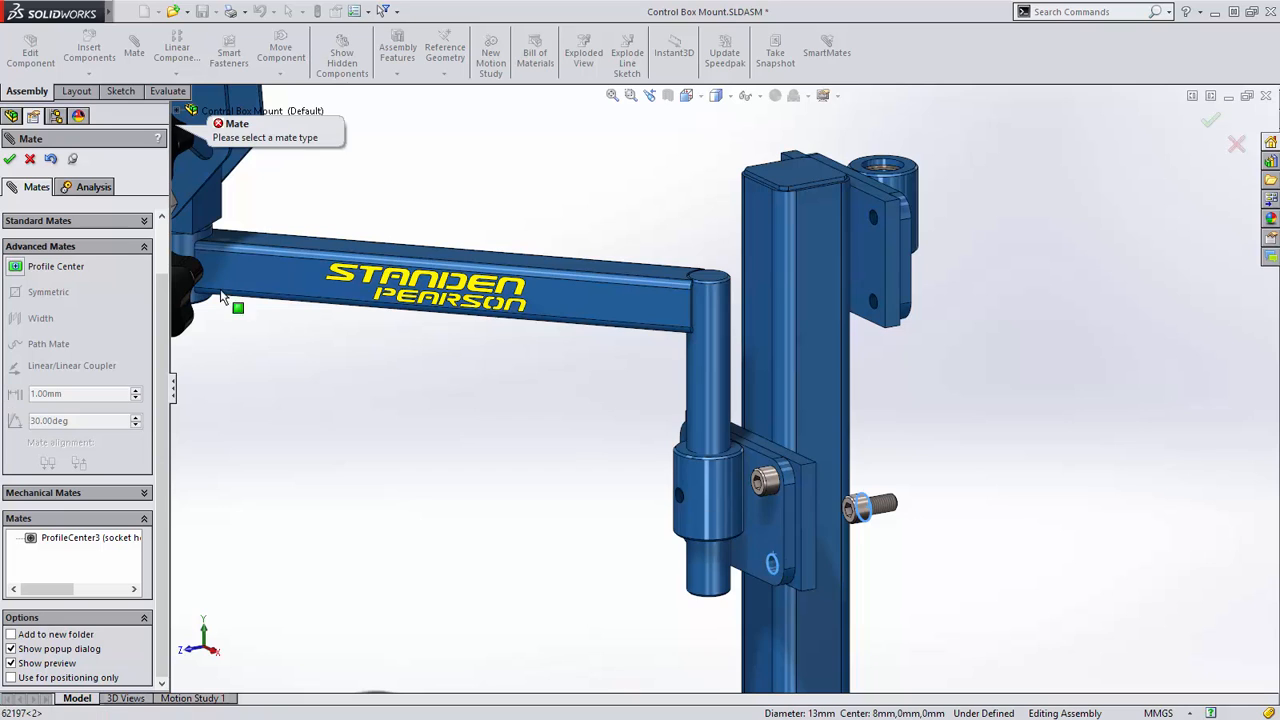
click(66, 271)
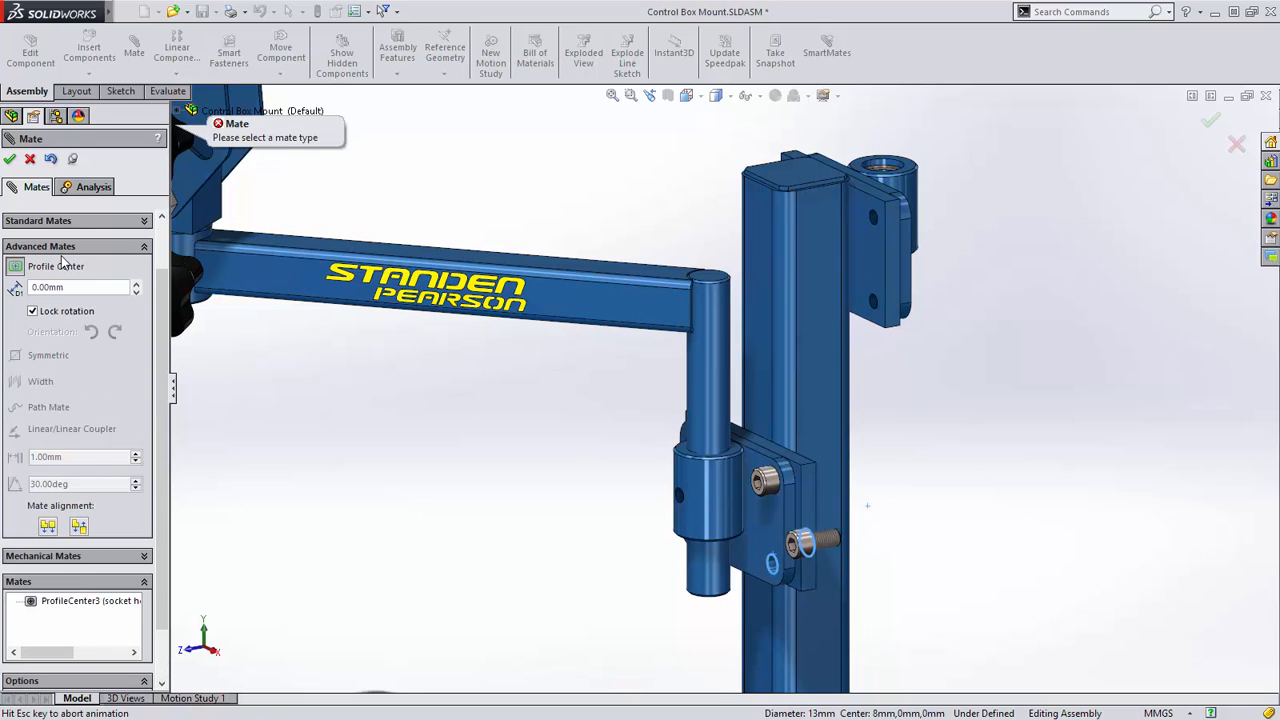
click(9, 160)
click(9, 160)
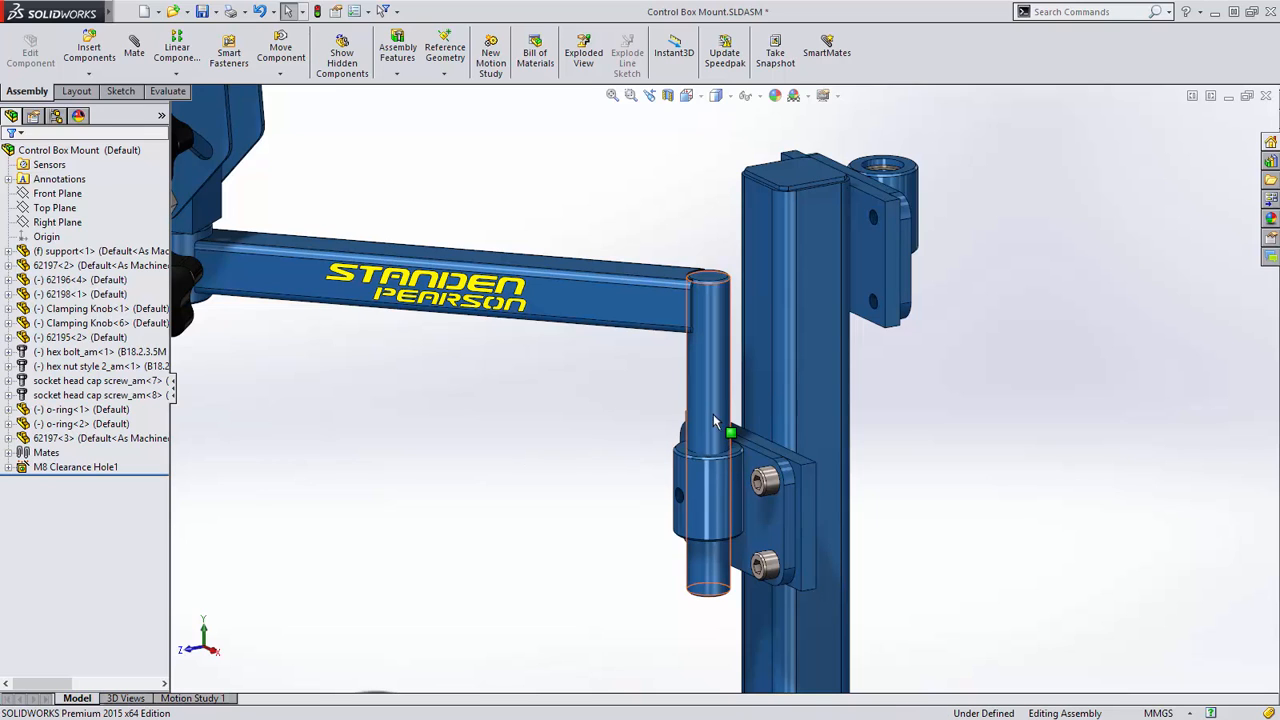
- Set up a Width mate between the end faces of the arm's vertical tube and the end faces of the bracket's sleeve
drag(728, 434, 530, 335)
middle_drag(700, 354, 699, 292)
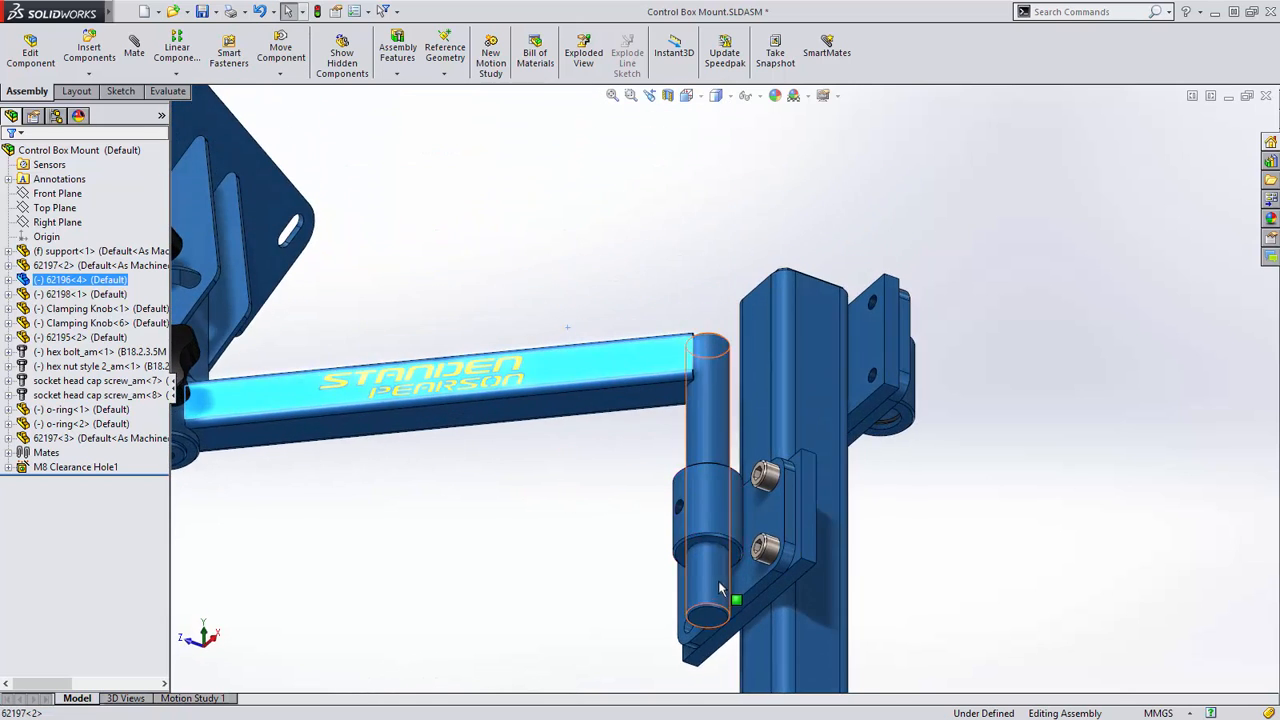
scroll(719, 592, down, 3)
click(660, 502)
ctrl+click(705, 611)
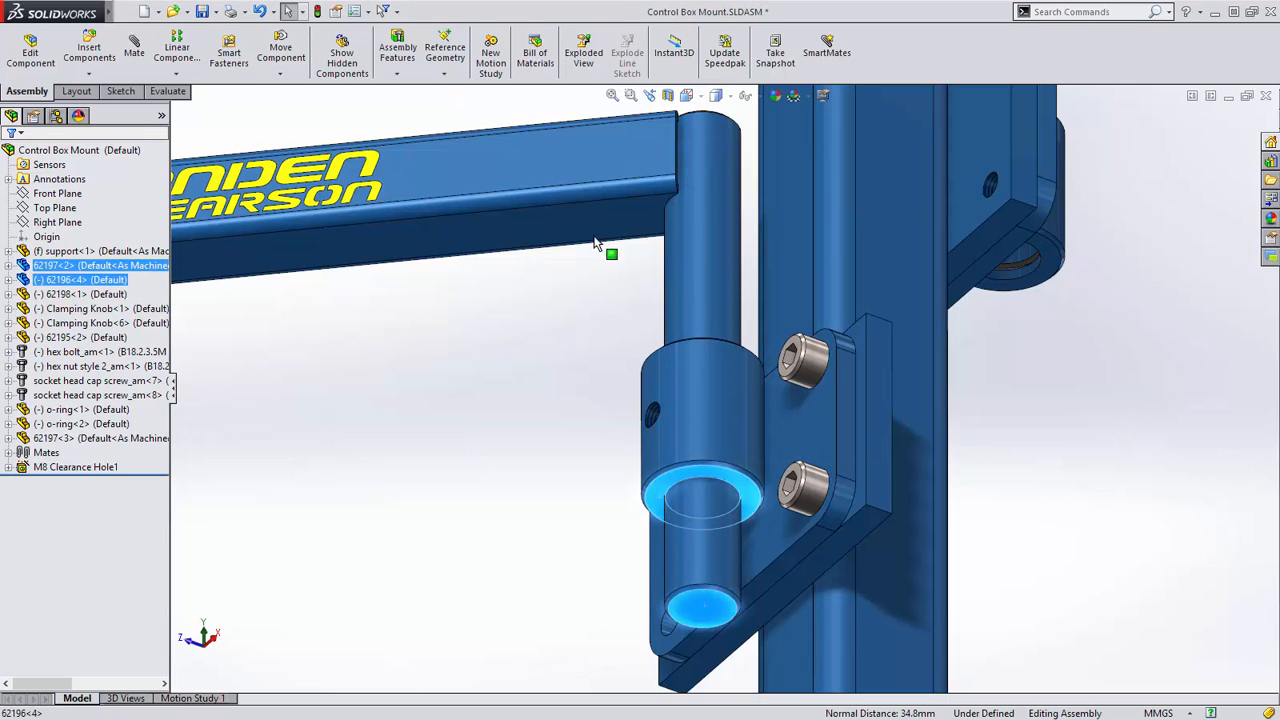
middle_drag(686, 400, 694, 545)
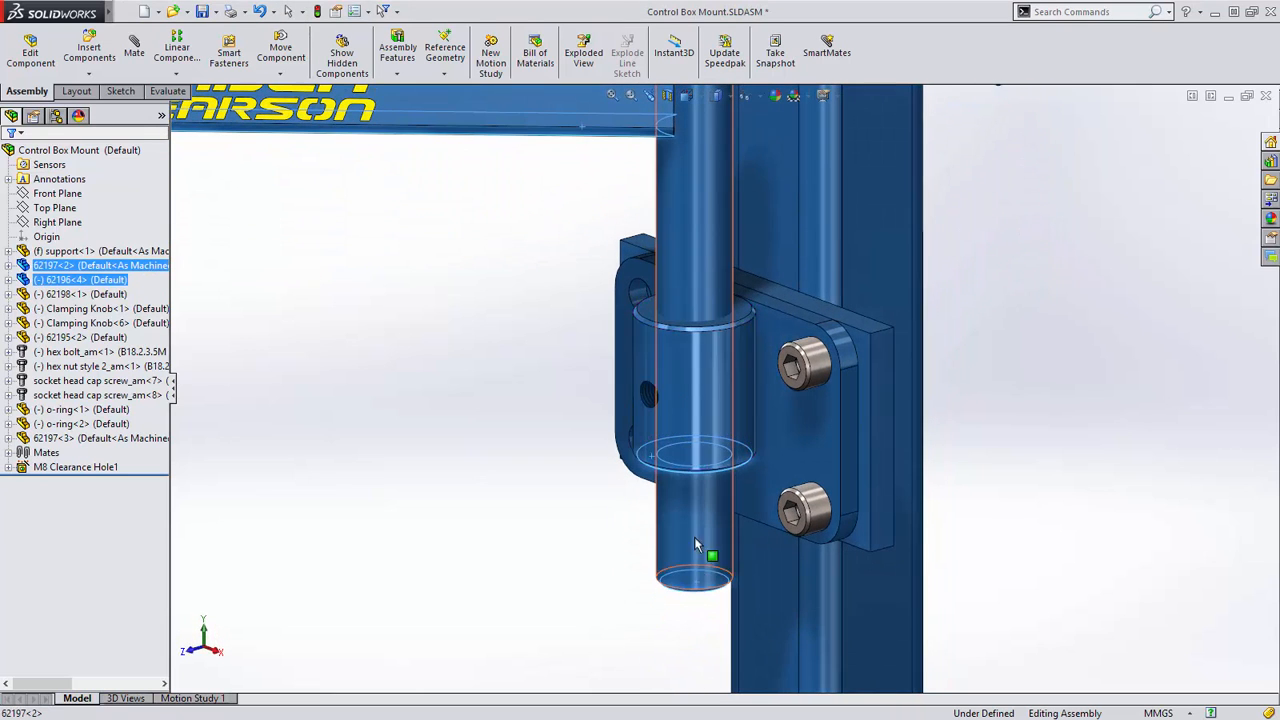
ctrl+click(665, 318)
click(801, 222)
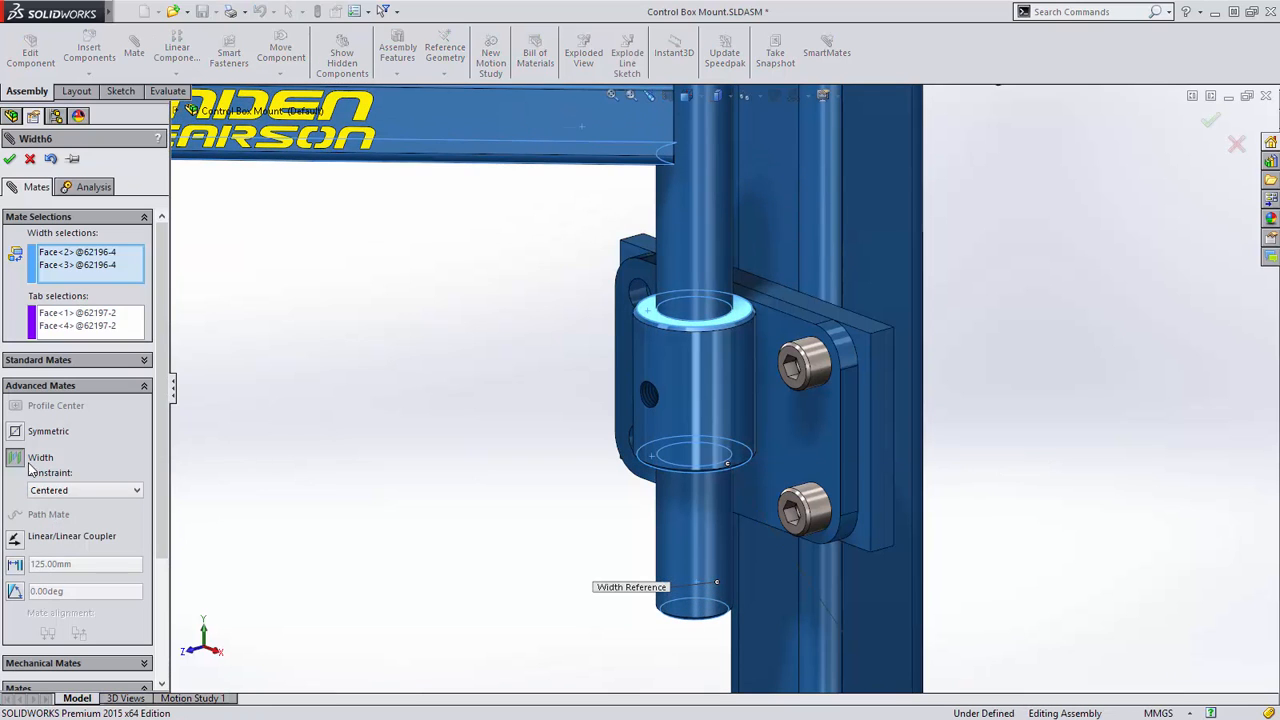
- Try the Width mate's Dimension constraint, set the constraint to Free and accept the mate
click(58, 489)
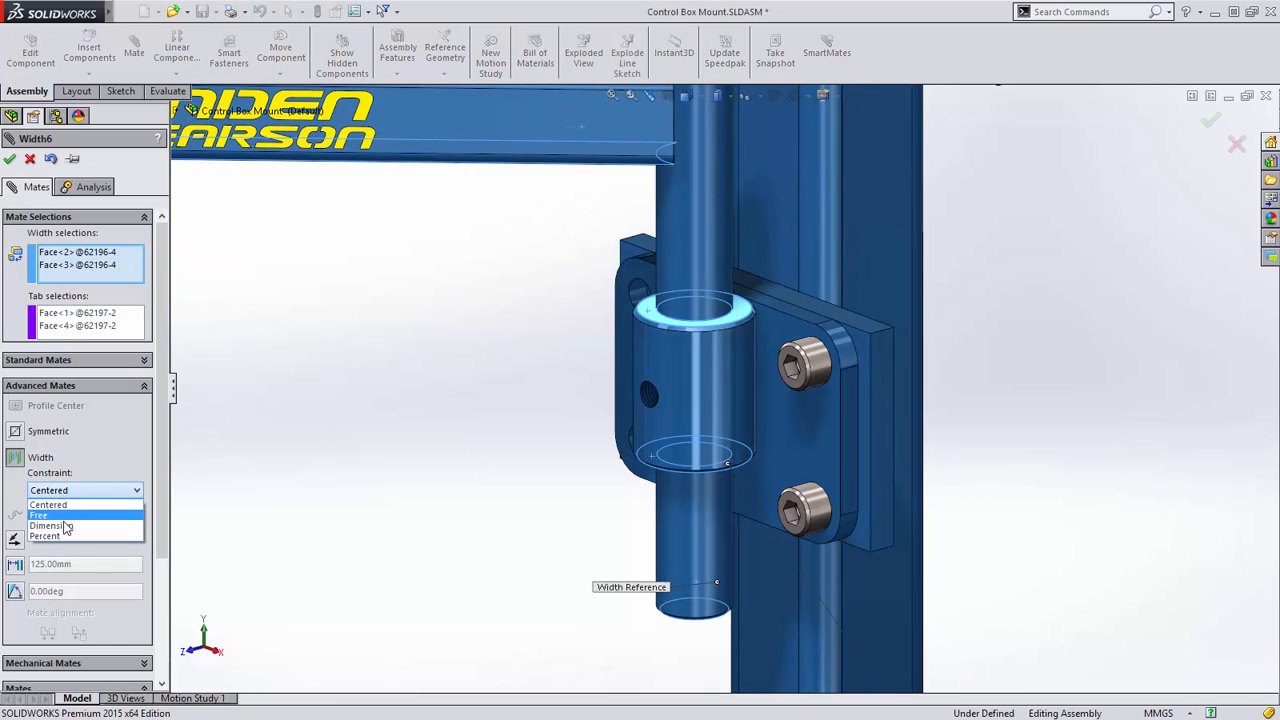
click(50, 526)
click(138, 509)
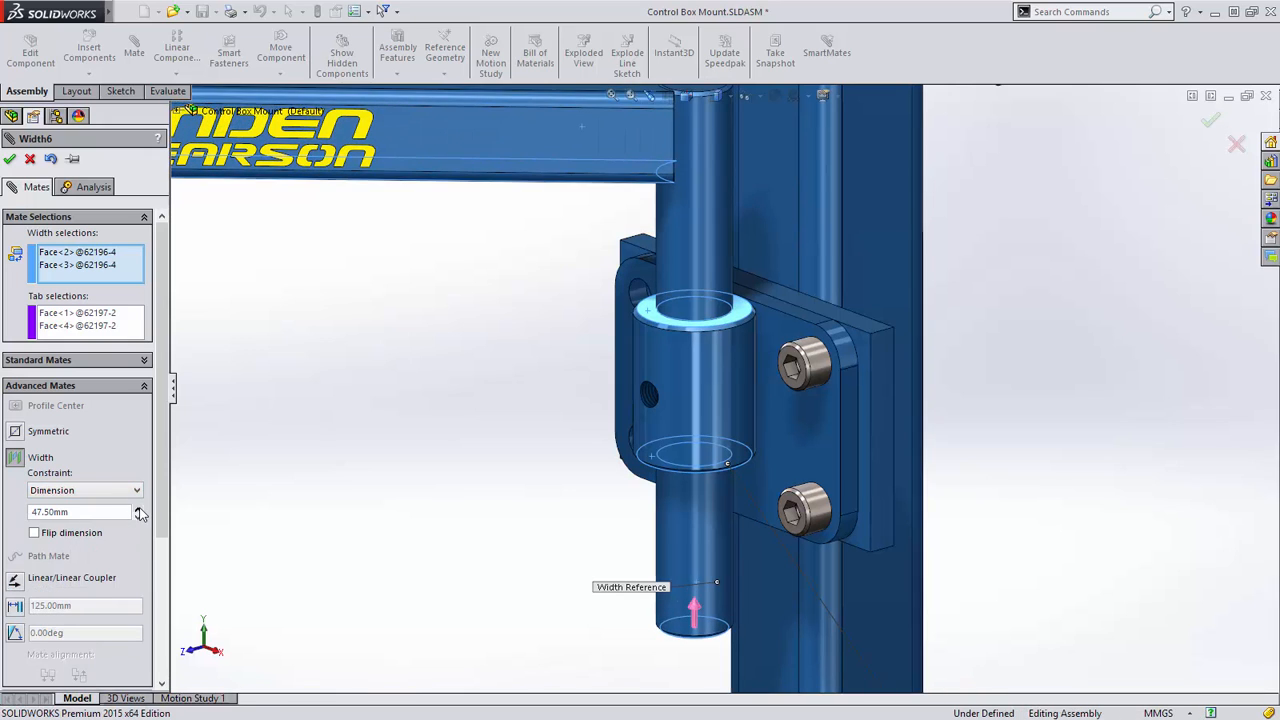
click(98, 494)
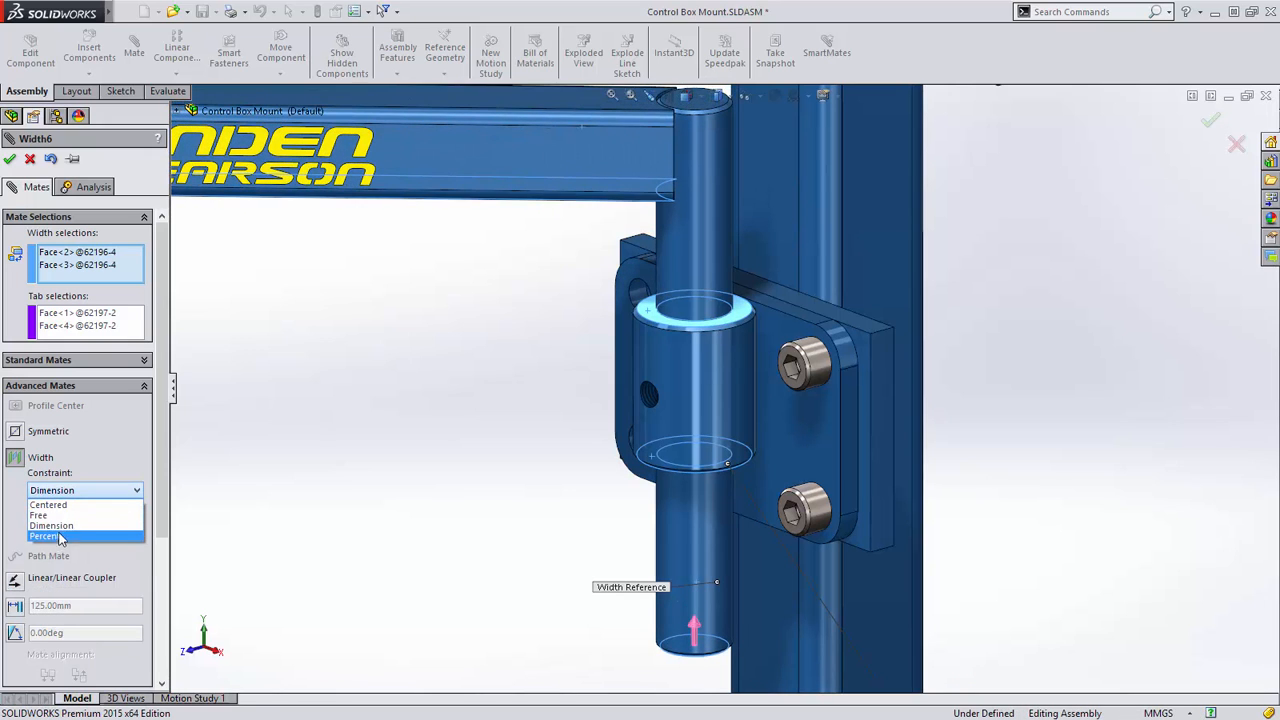
click(42, 515)
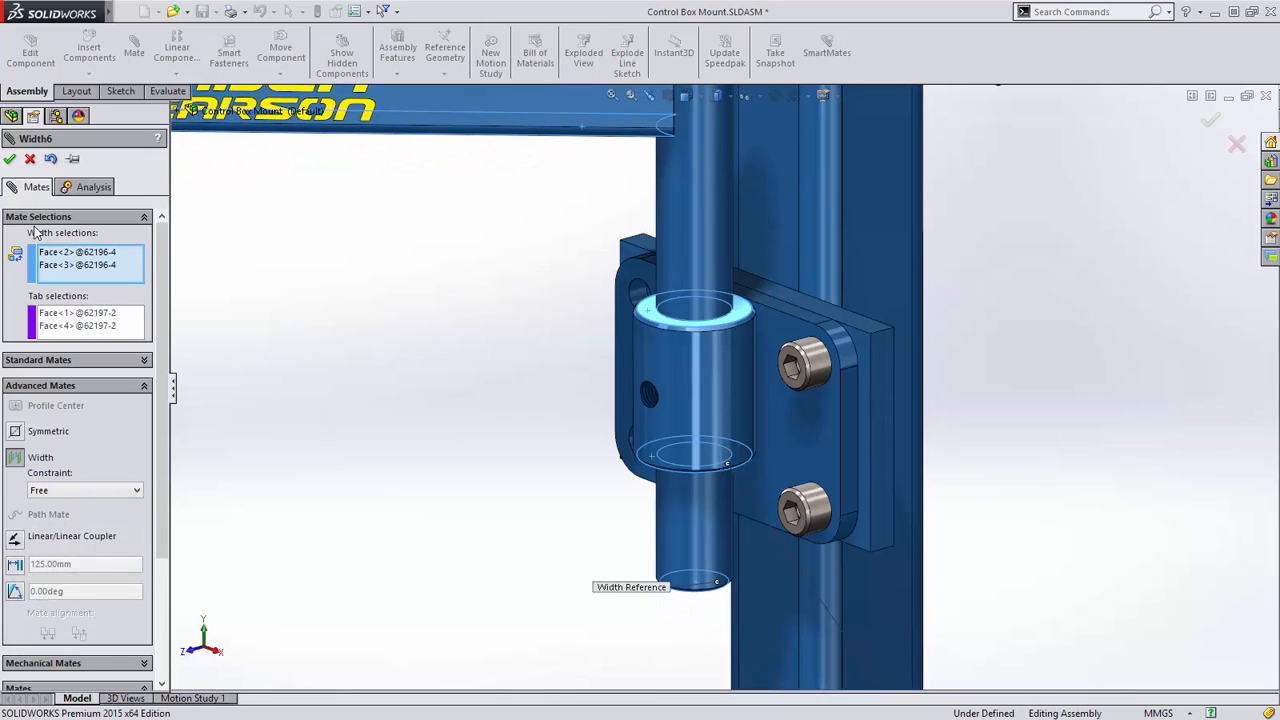
click(10, 161)
- Slide the arm down through the bracket's sleeve to test its travel
scroll(490, 350, up, 5)
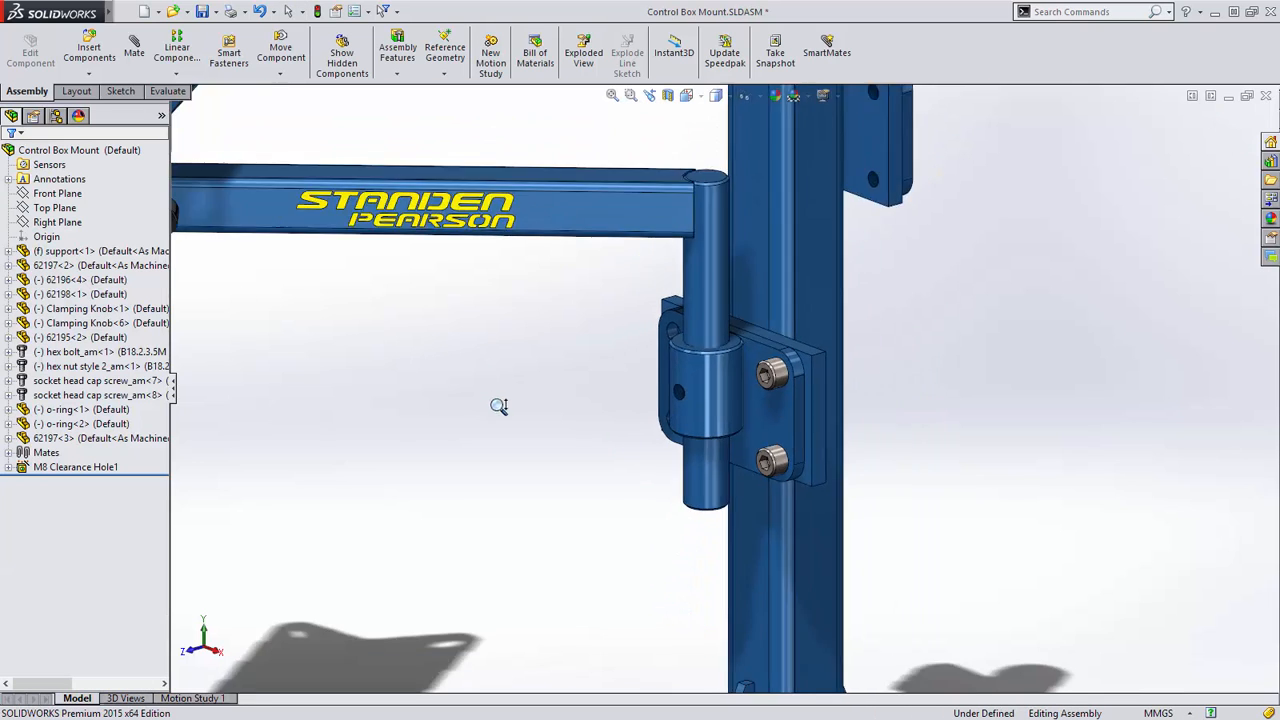
drag(589, 269, 555, 343)
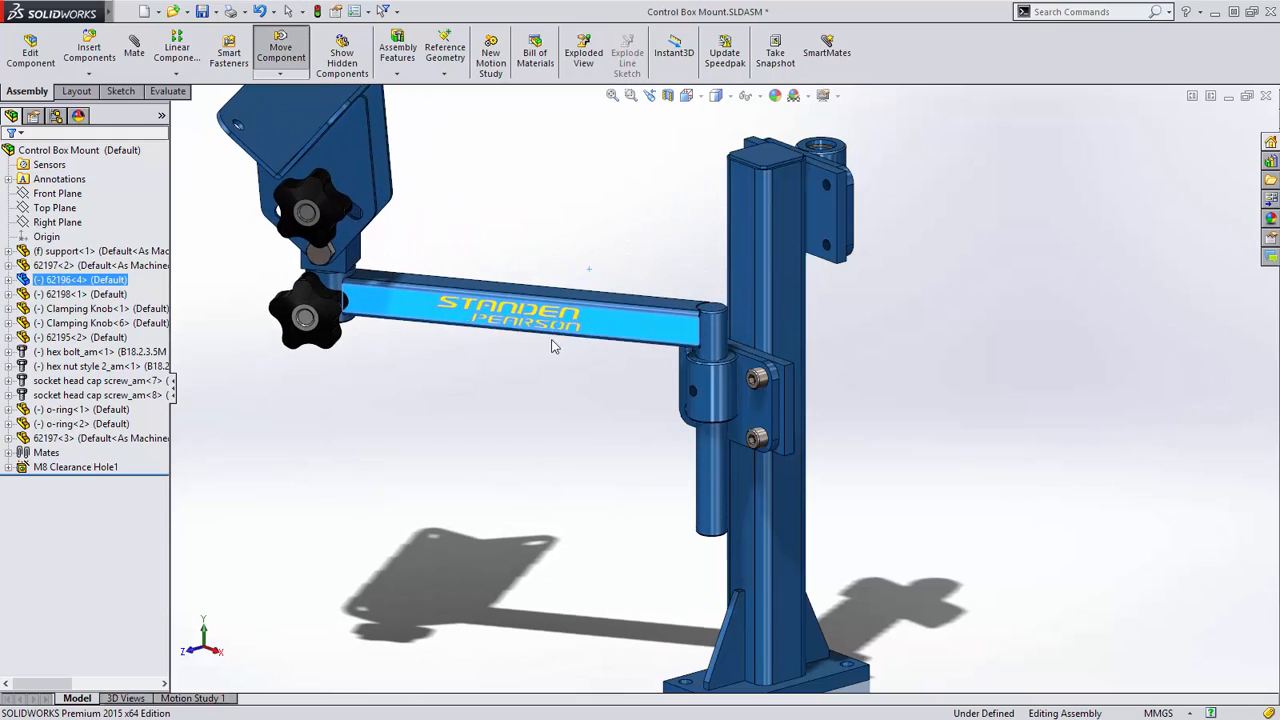
- Start an advanced Angle mate between the side face of the arm's end-sleeve notch and the side face of the pivot's tab
middle_drag(397, 326, 495, 322)
scroll(367, 328, down, 3)
scroll(472, 326, down, 2)
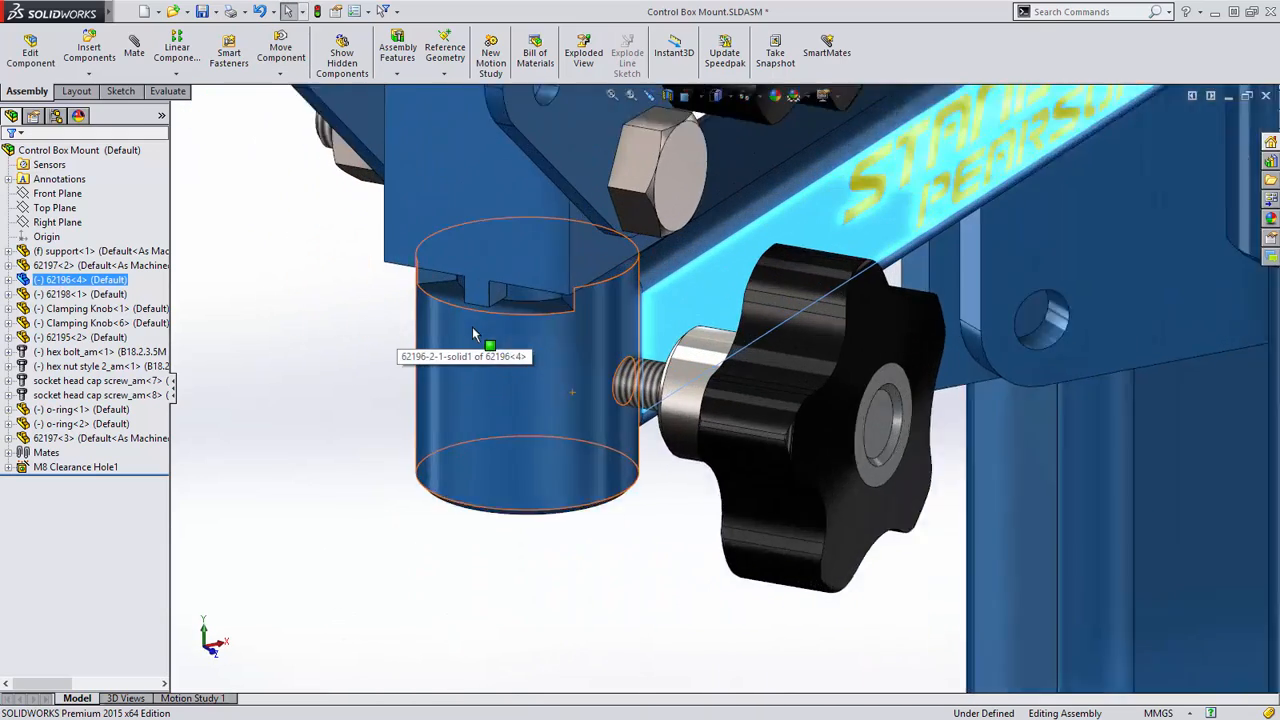
scroll(480, 335, down, 2)
scroll(620, 320, down, 2)
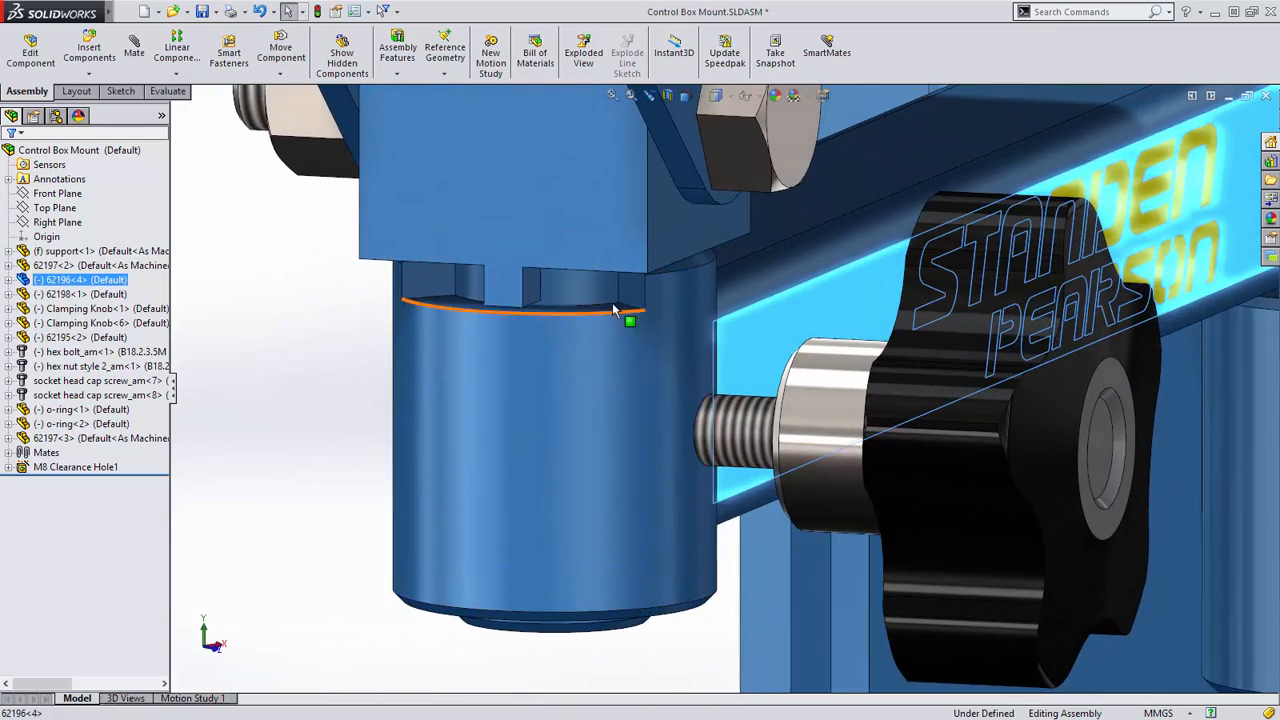
ctrl+click(533, 288)
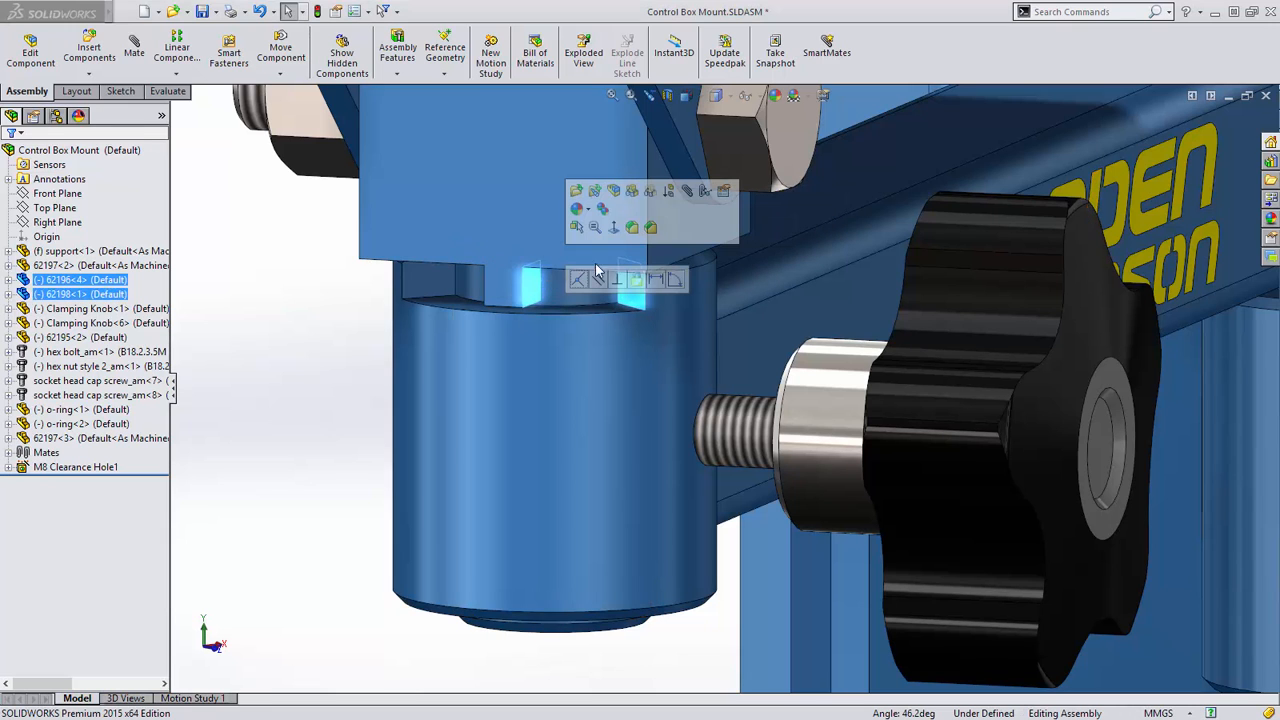
click(687, 191)
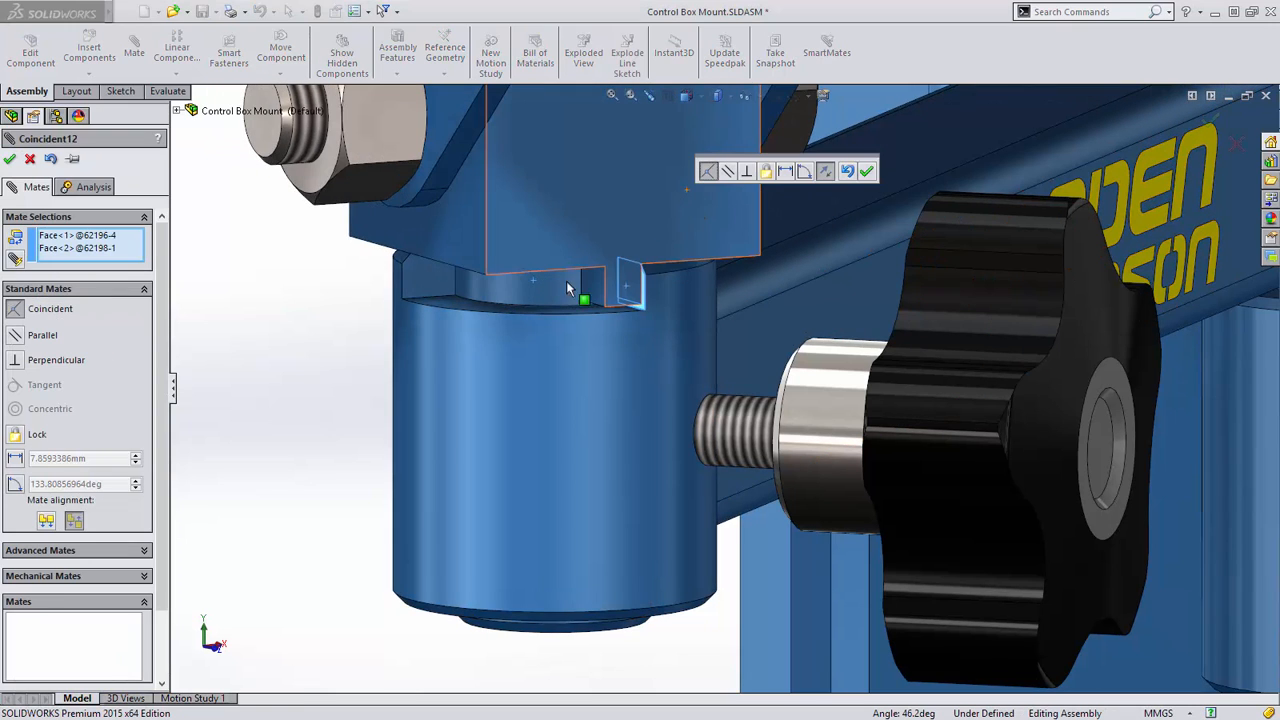
click(86, 552)
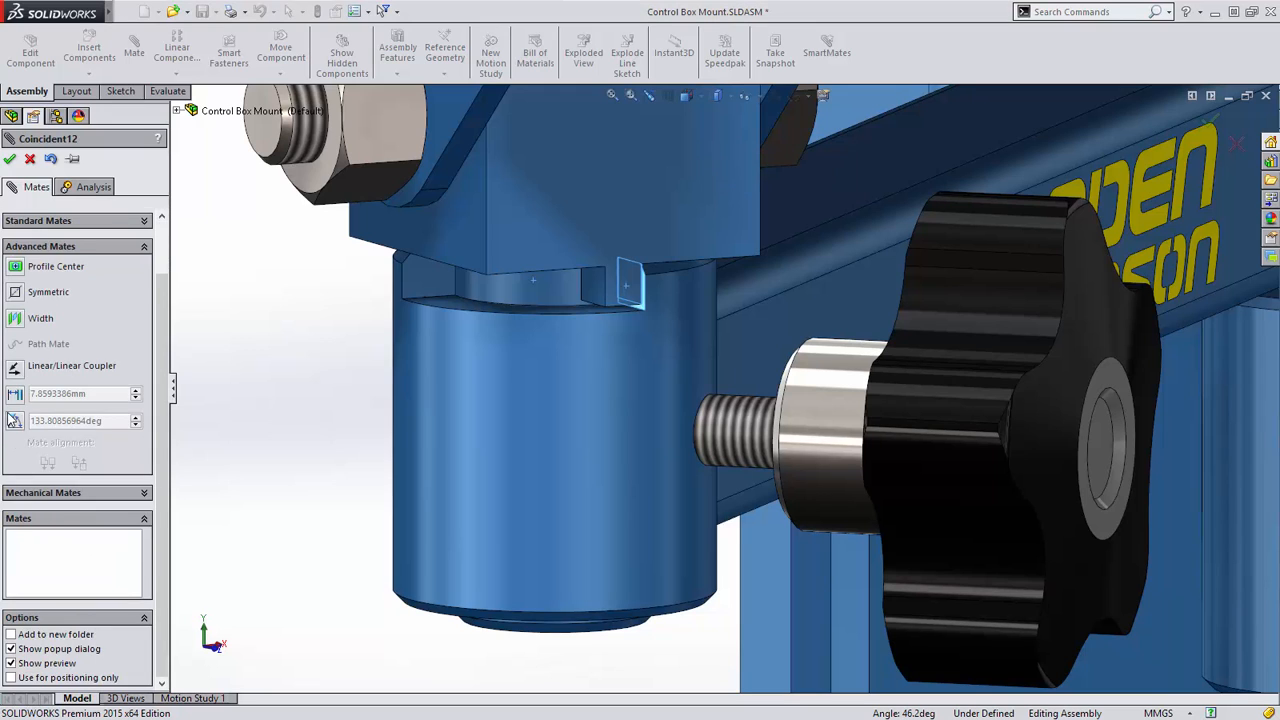
click(14, 421)
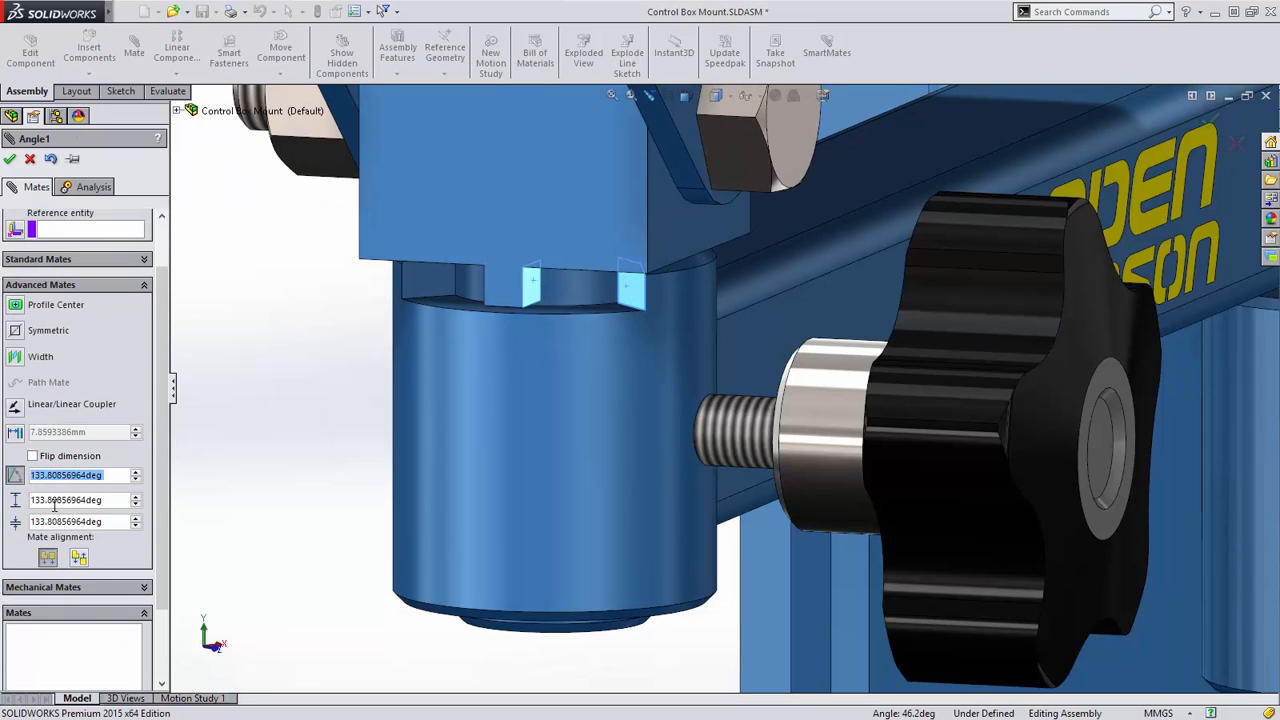
- Try the end sleeve's outer cylindrical face as the angle's reference entity, replace it with the auto-filled reference face, and flip the angle dimension
click(86, 229)
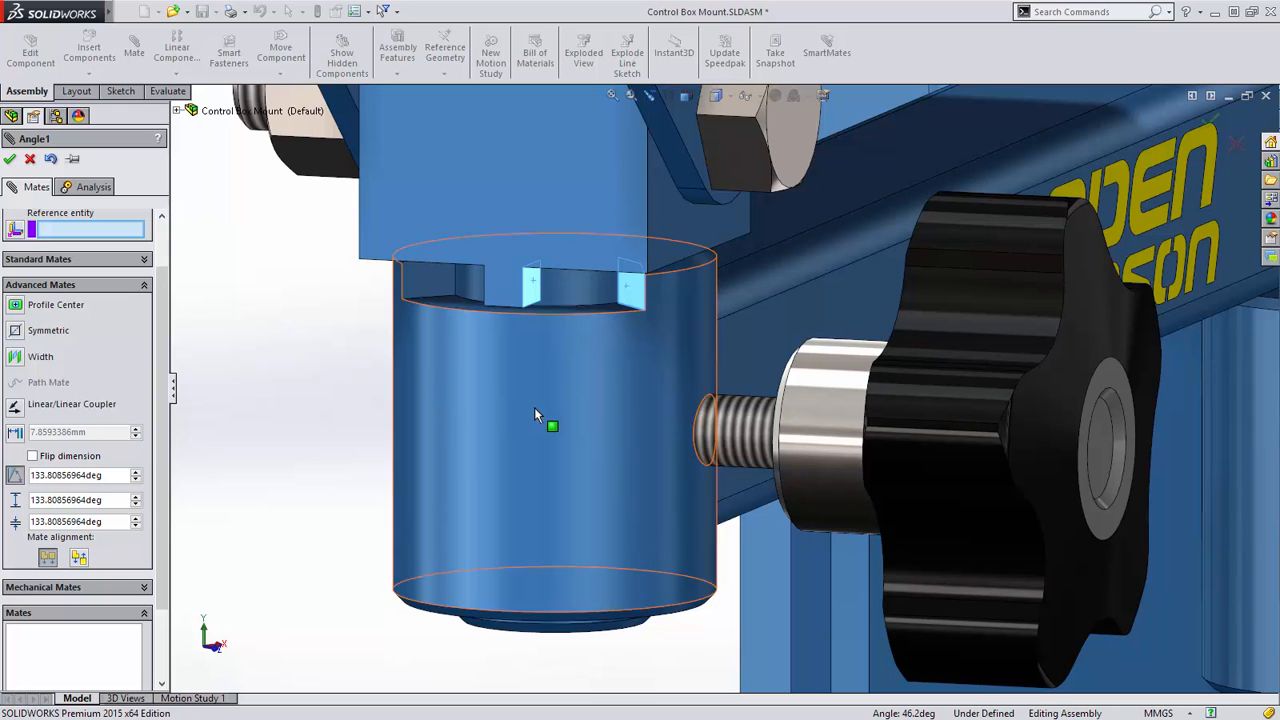
click(560, 420)
middle_drag(608, 438, 591, 500)
scroll(612, 493, up, 3)
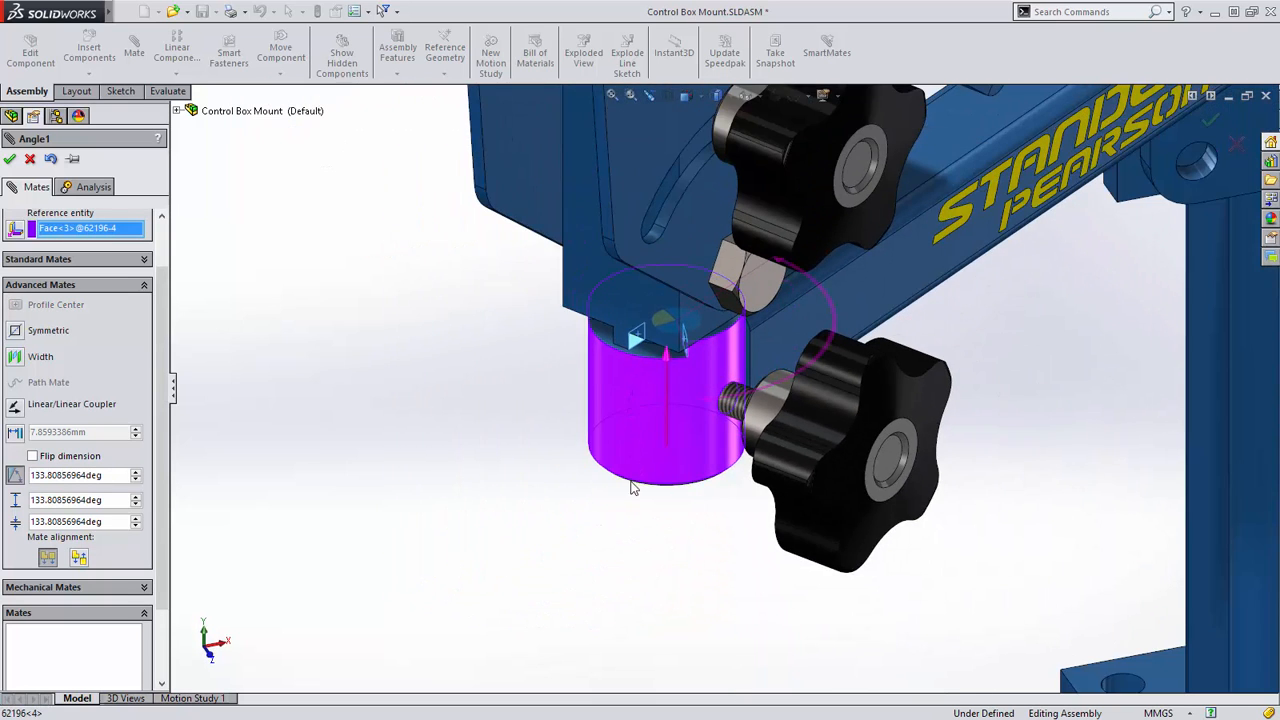
ctrl+middle_drag(664, 458, 496, 513)
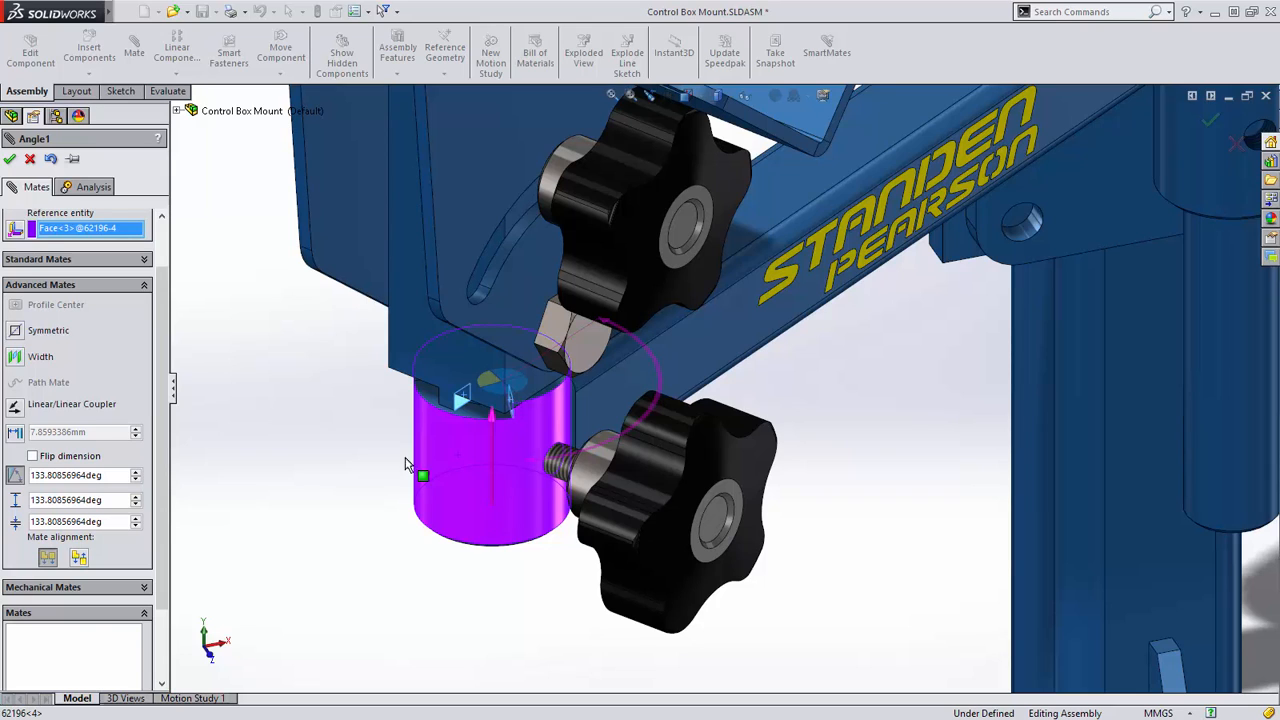
click(16, 230)
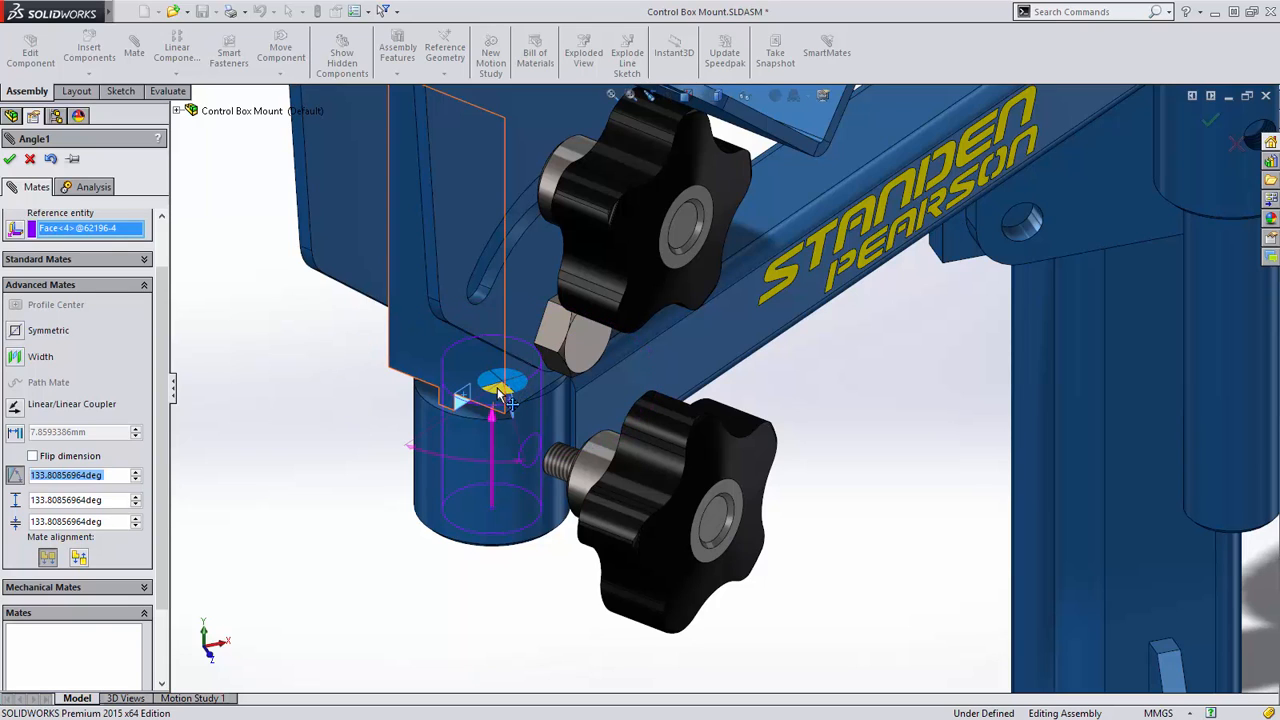
click(503, 395)
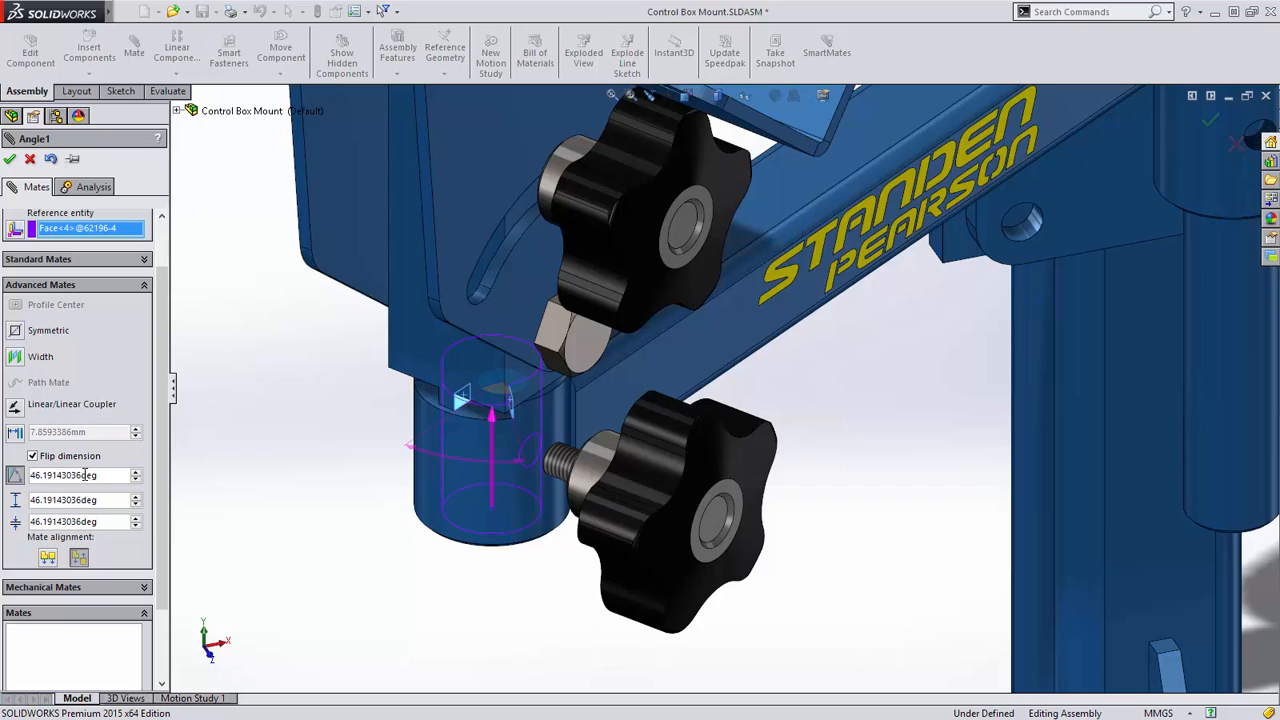
- Set the mate angle to 45 degrees with a maximum of 90 and a minimum of 0 degrees, and accept the limit mate
text(45)
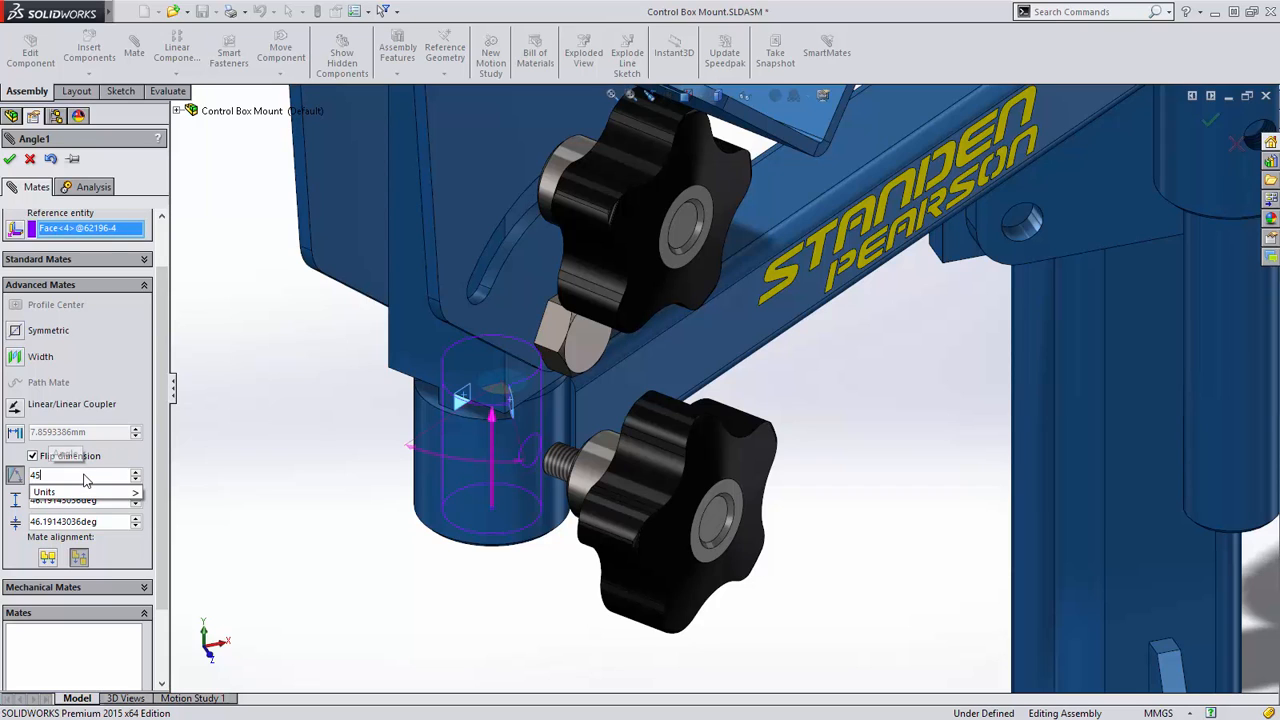
key(Tab)
text(90)
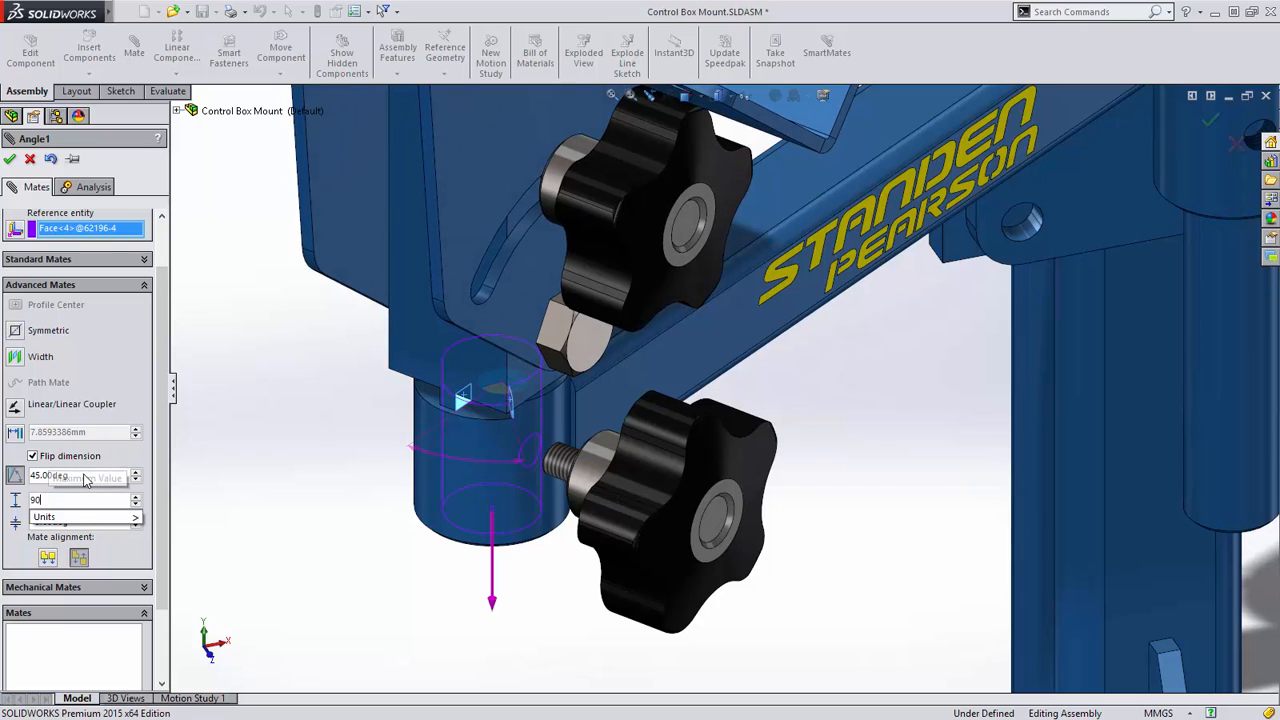
key(Tab)
text(0)
key(Tab)
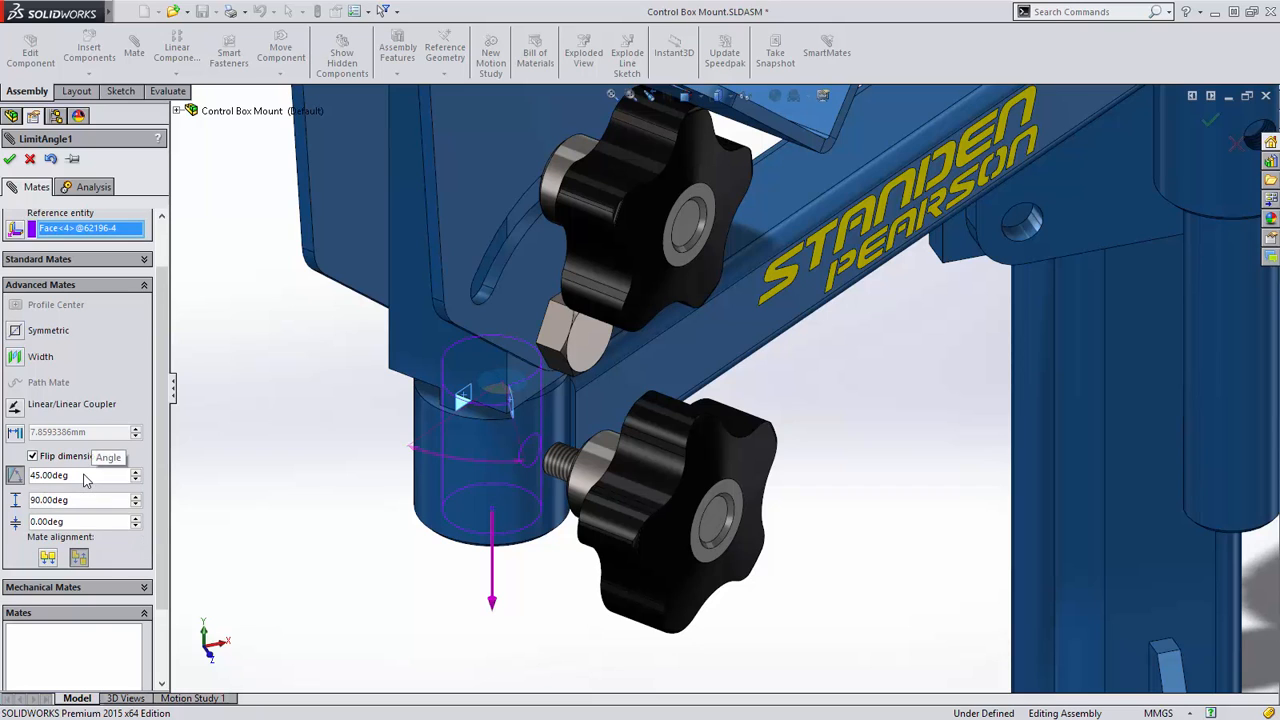
click(10, 160)
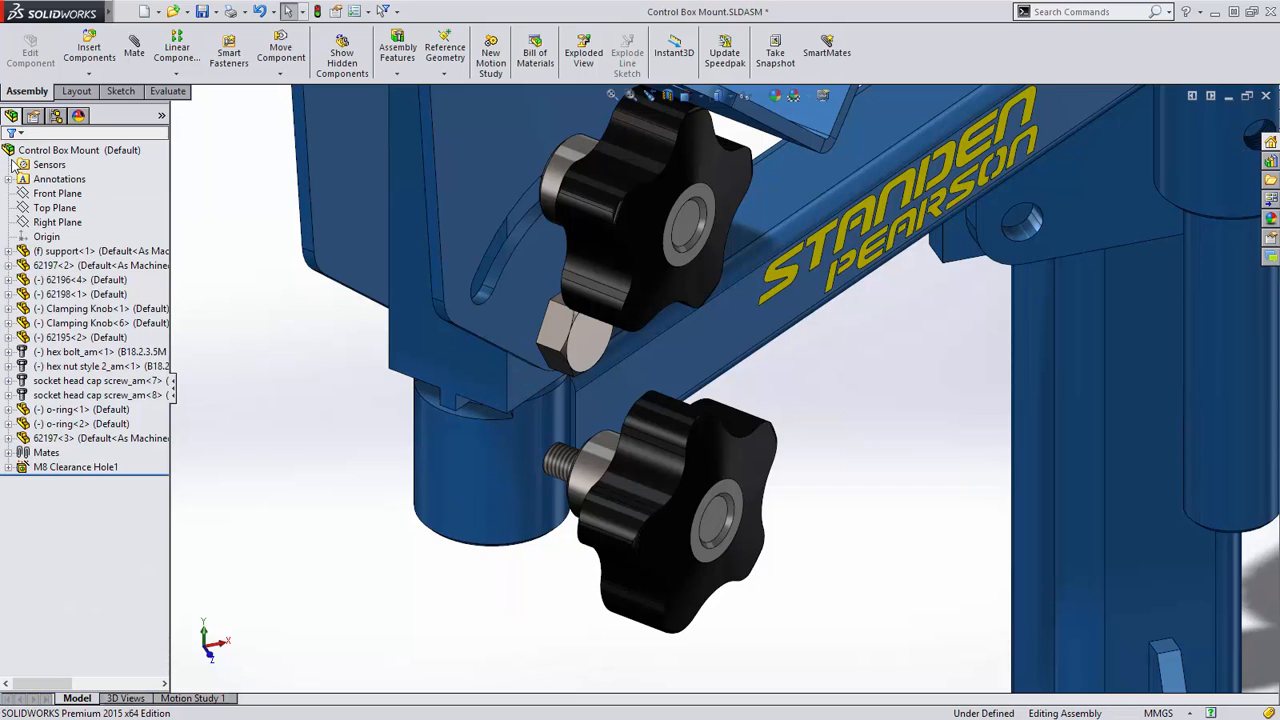
- Display the new limit angle mate's dimension, move it lower over the sleeve, and inspect its angle and limit values without changing them
click(9, 453)
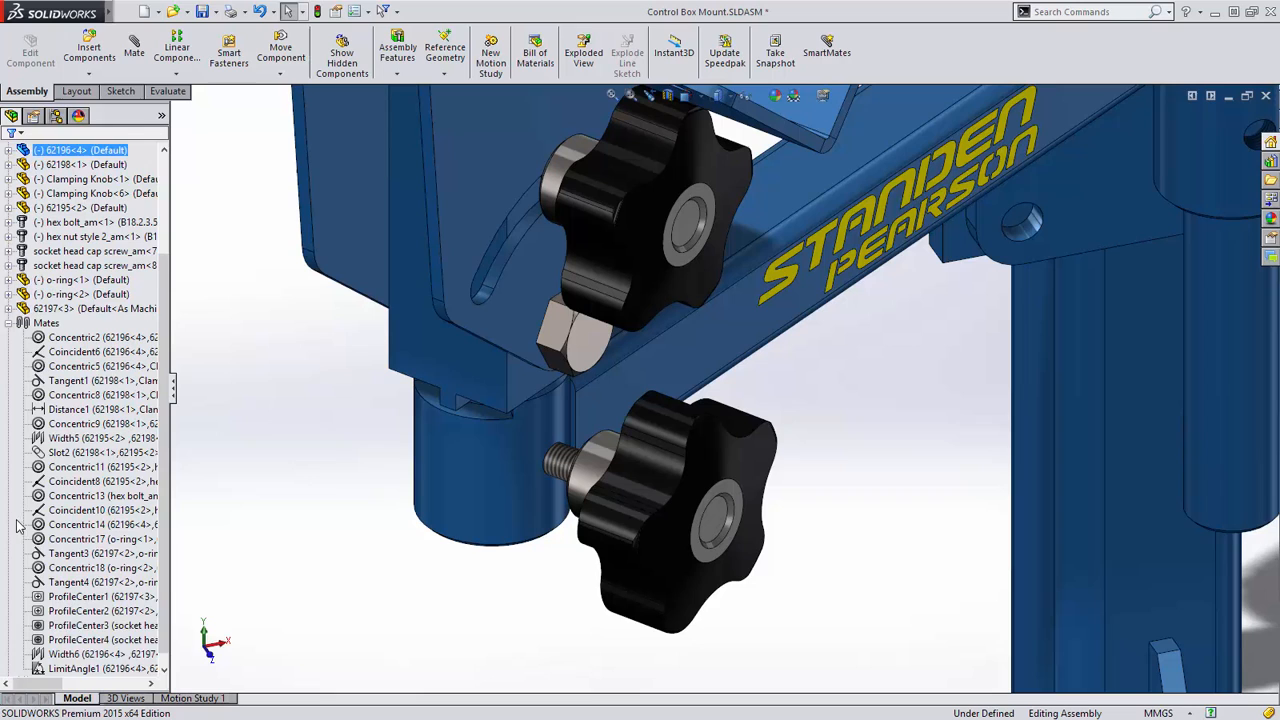
click(97, 672)
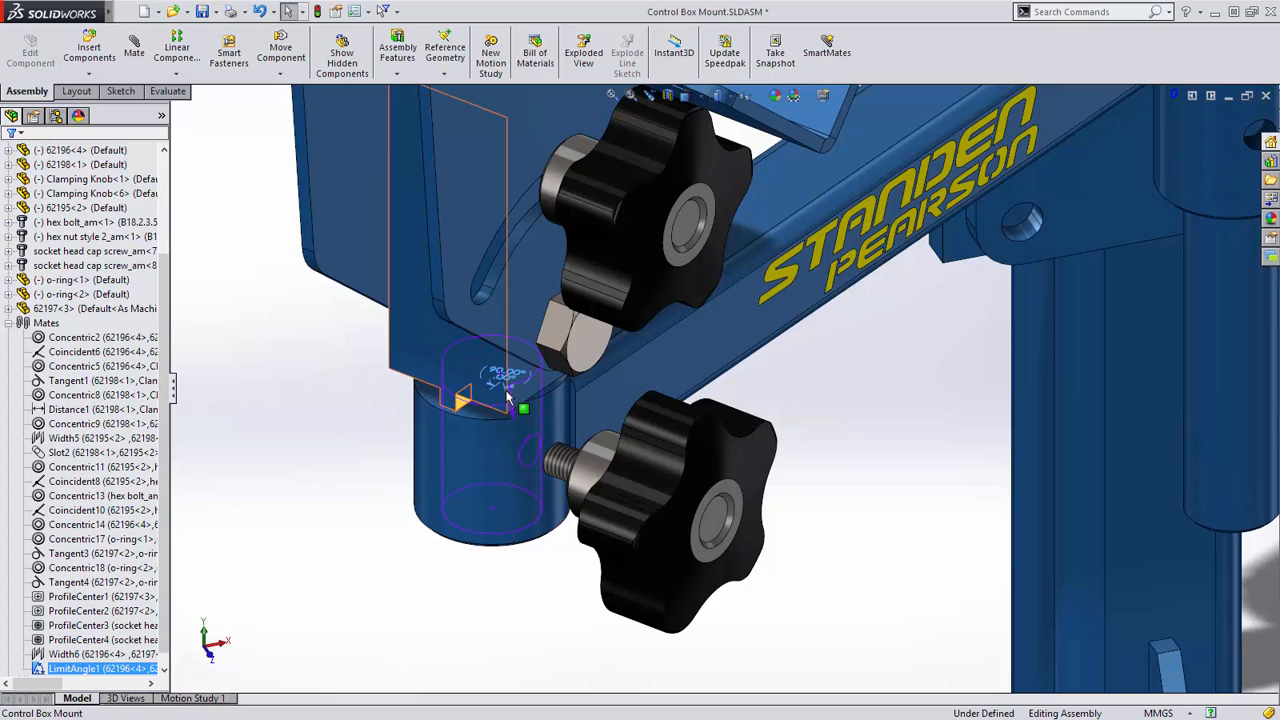
drag(505, 376, 487, 463)
click(487, 463)
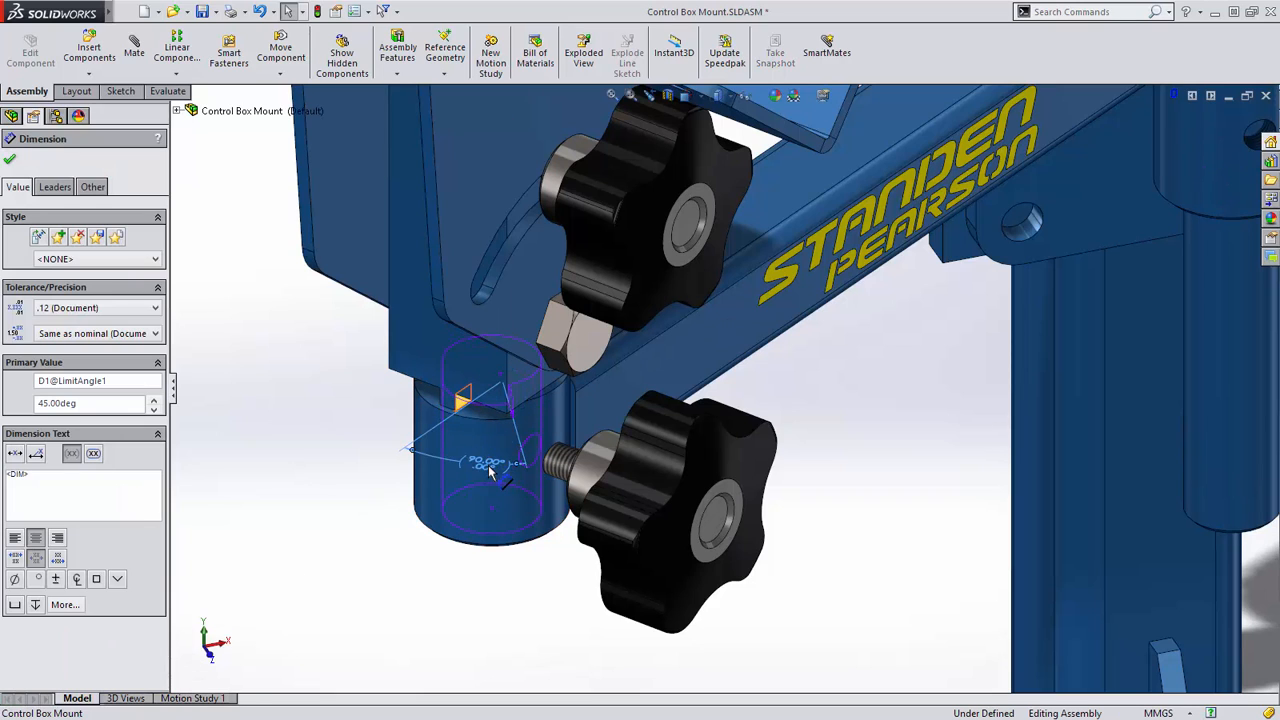
double_click(489, 472)
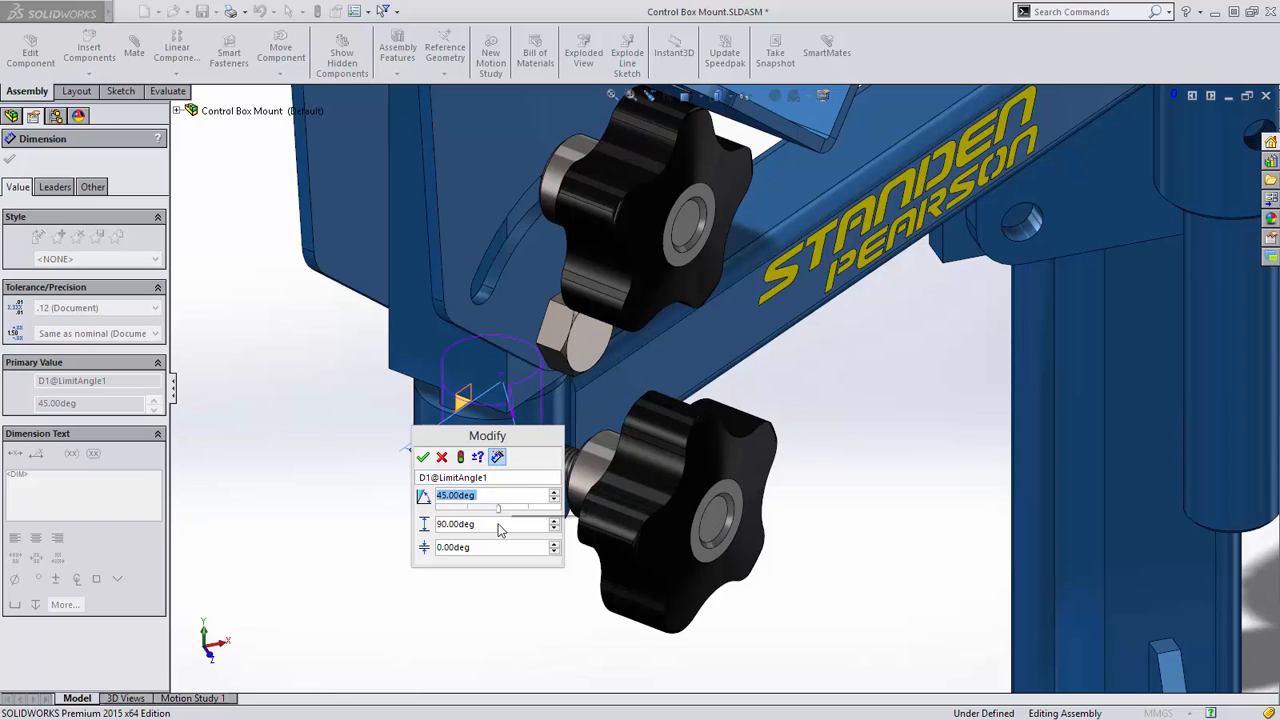
click(441, 459)
key(Escape)
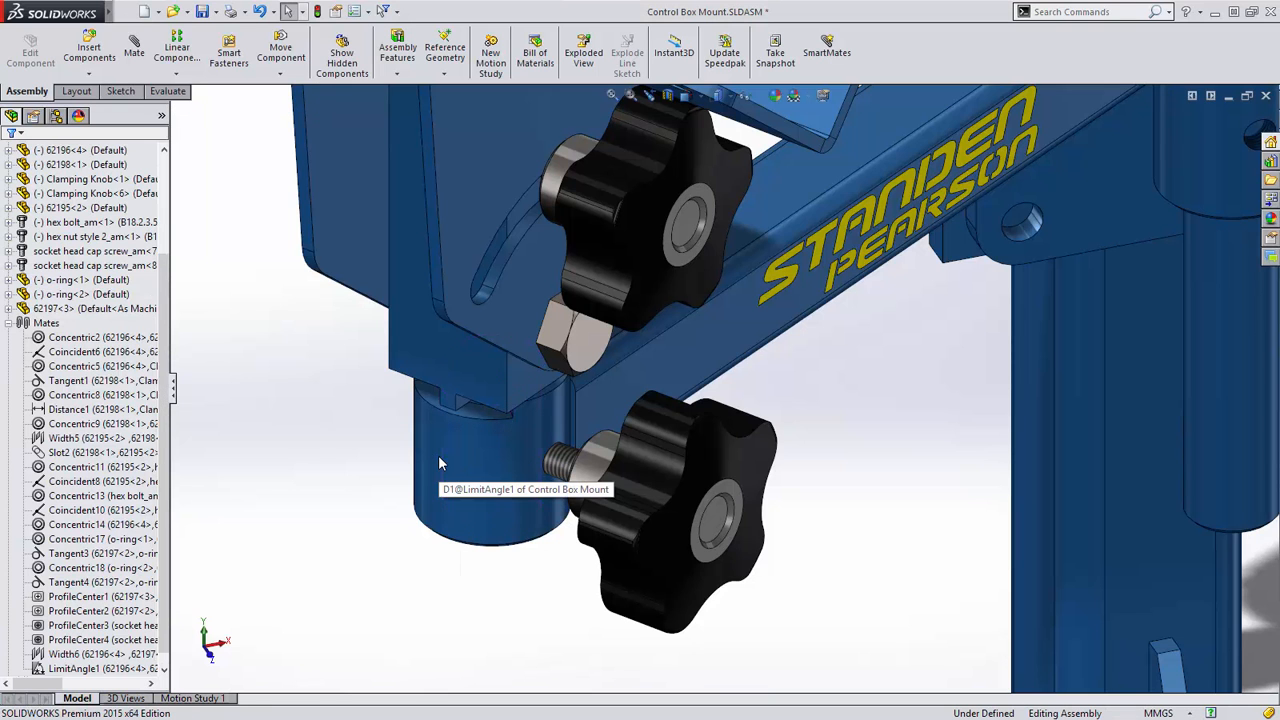
- Swing the control box holder and the arm to test the limited rotation
scroll(441, 466, up, 4)
middle_drag(451, 520, 398, 490)
scroll(491, 522, up, 3)
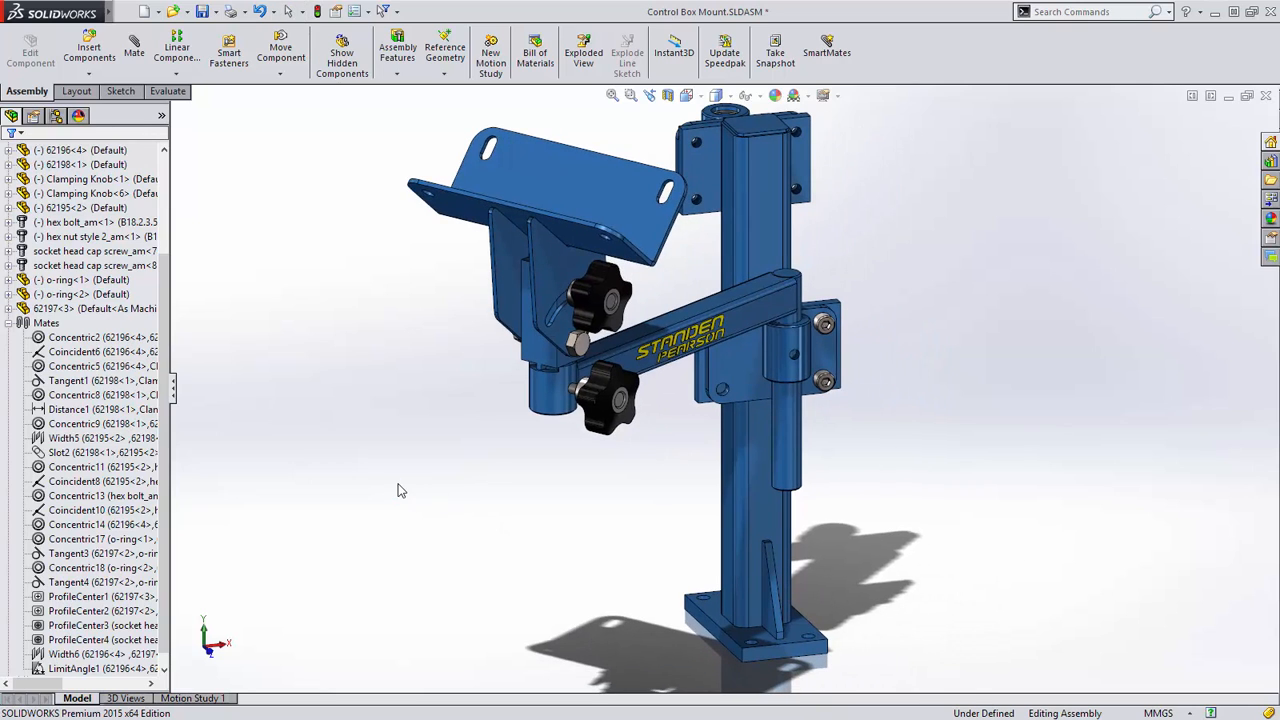
drag(524, 333, 683, 291)
drag(687, 364, 603, 350)
click(479, 338)
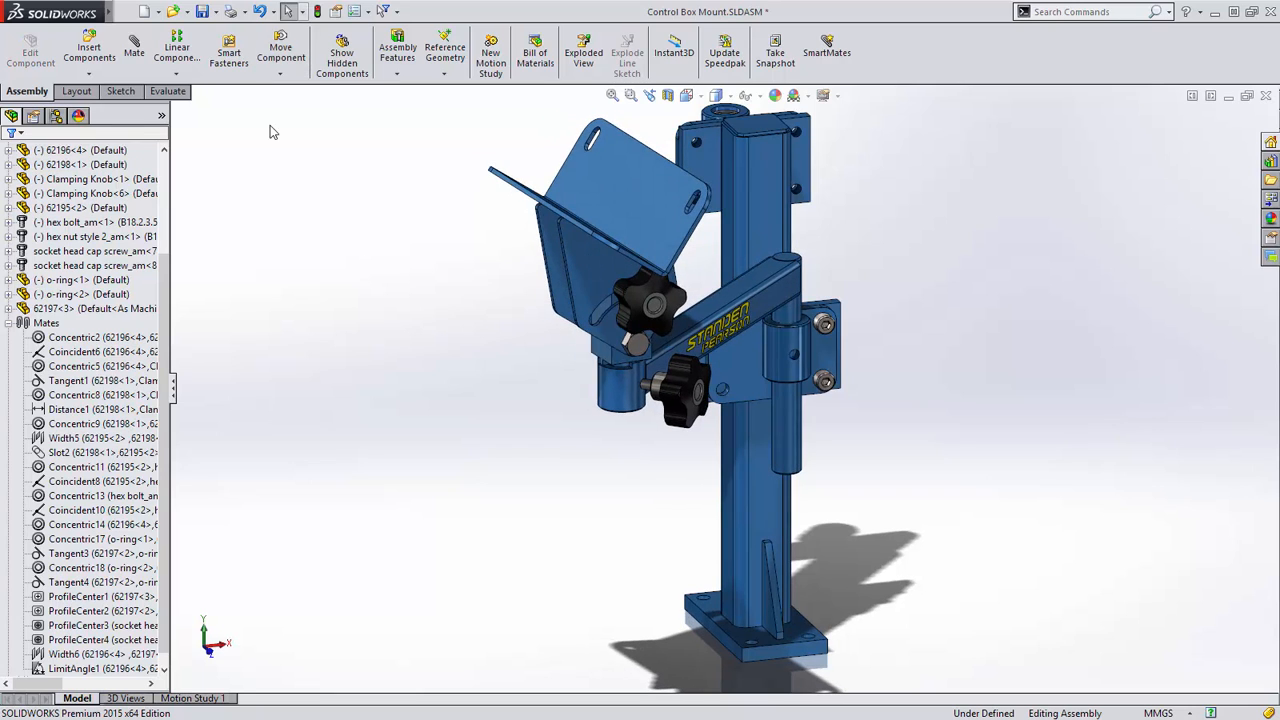
- Use Move Component with Temporary Fix/Group to fix arm 62196-4, and rotate the control box holder about its pivot
click(279, 56)
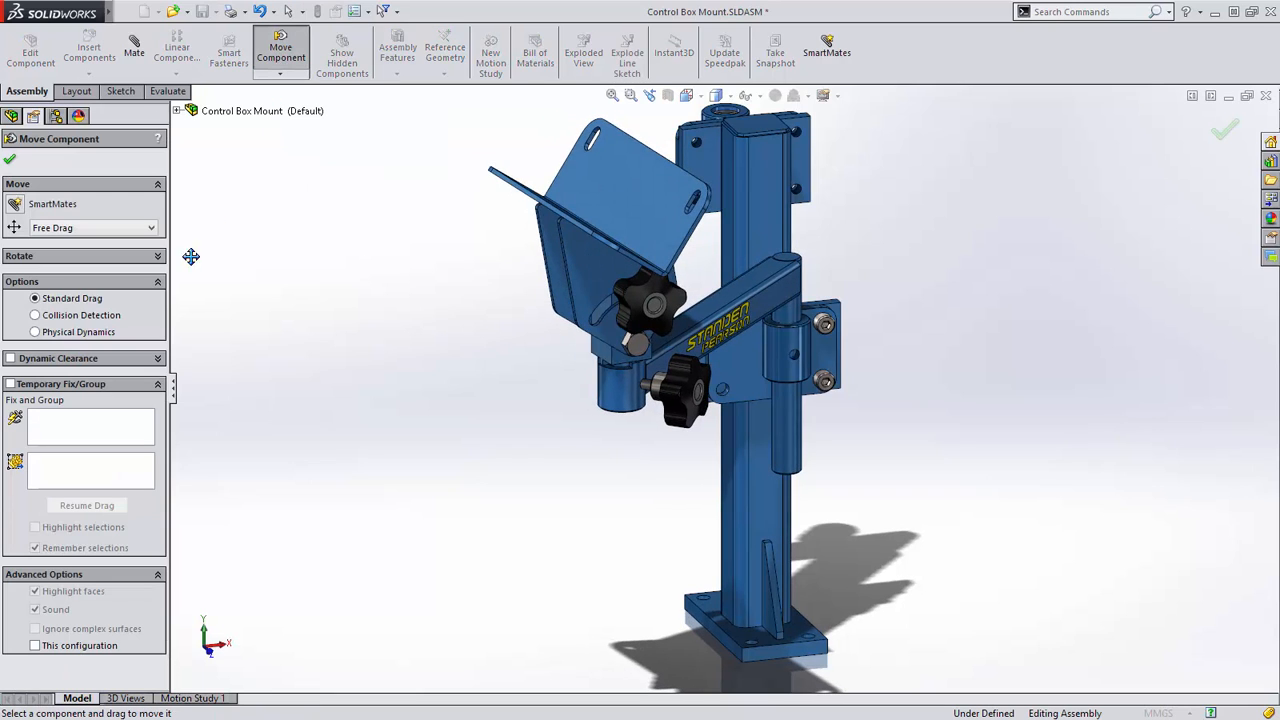
click(88, 424)
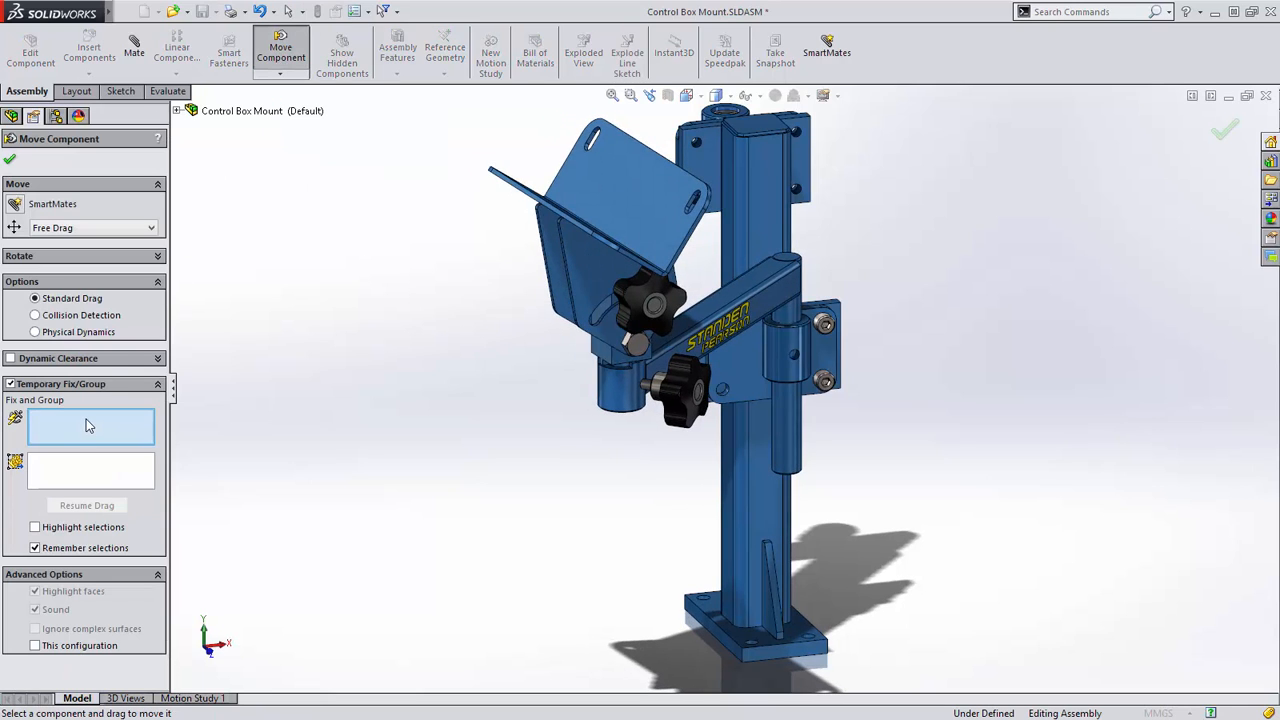
click(612, 400)
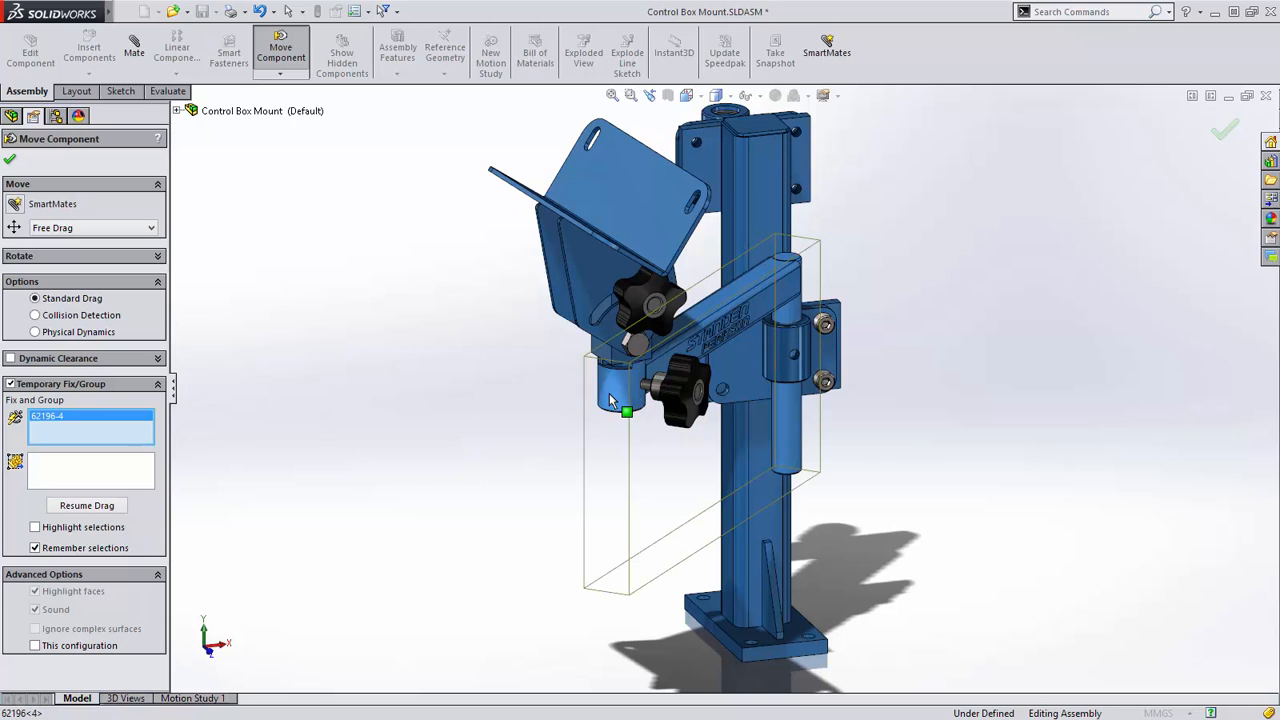
click(87, 506)
drag(593, 291, 610, 355)
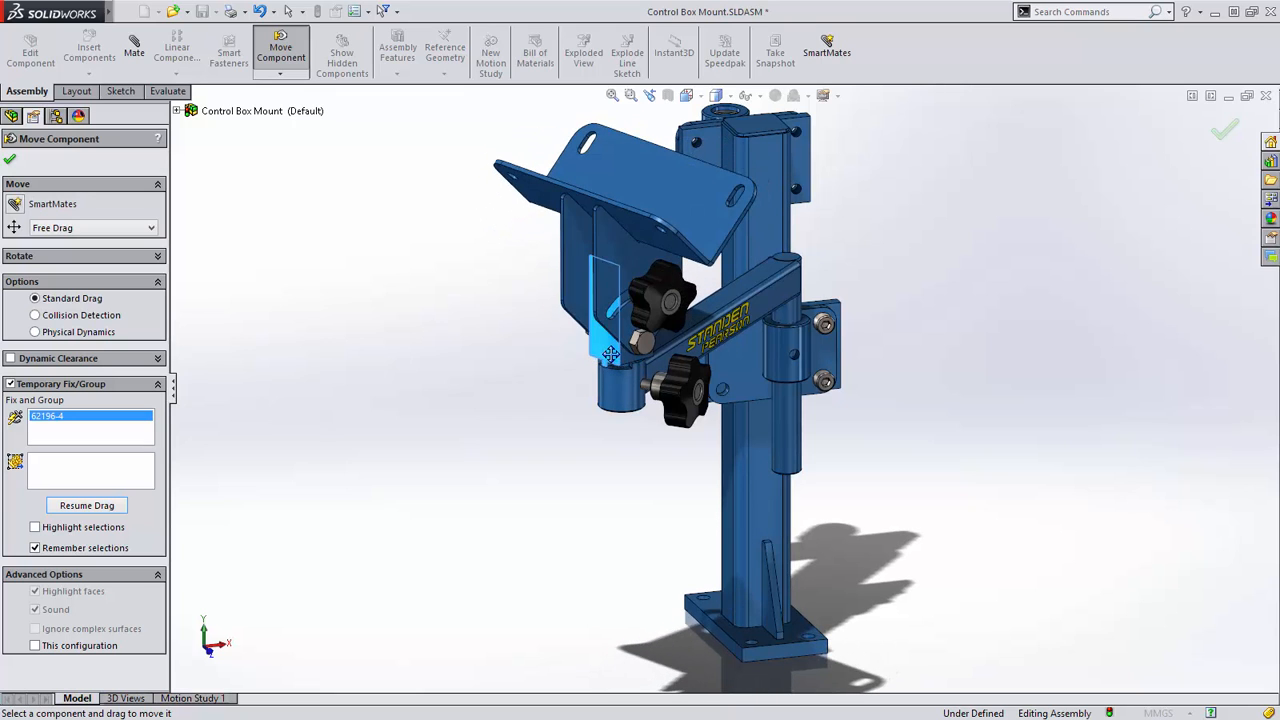
- Temporarily group parts 62195-2 and 62198-1, rotate them together on the fixed arm, and finish moving components
click(67, 473)
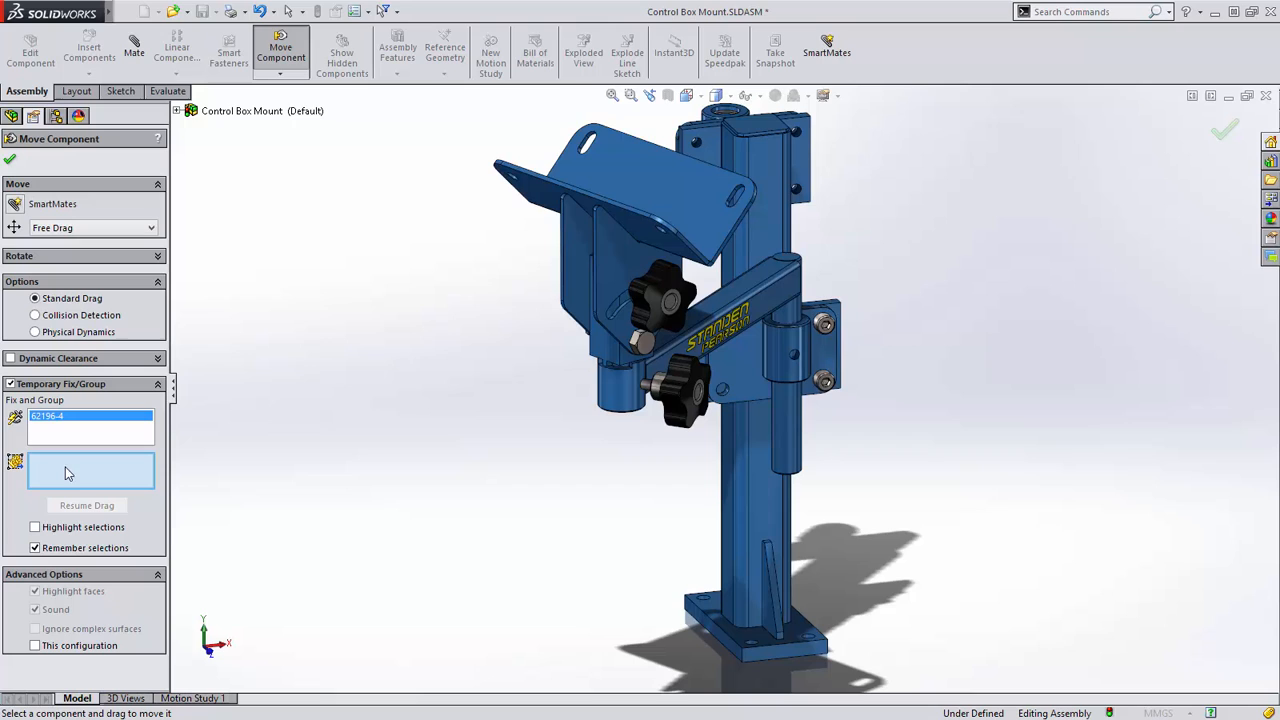
click(596, 338)
click(604, 344)
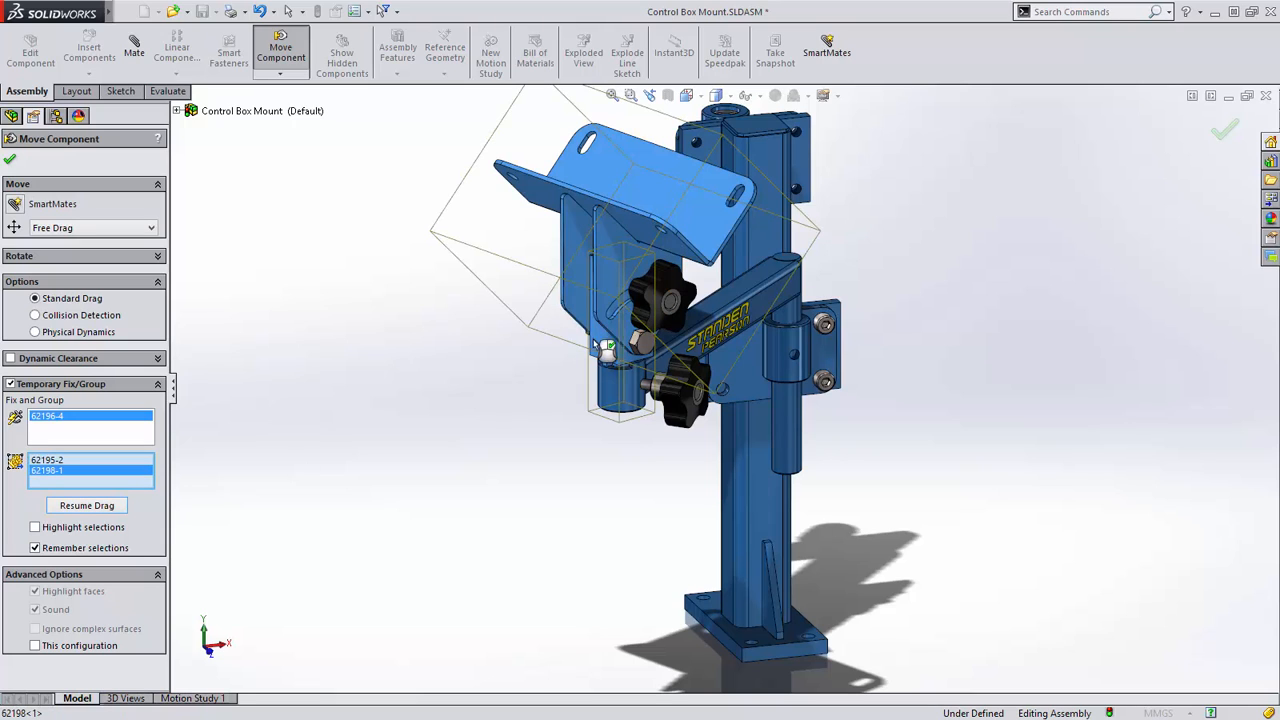
click(96, 507)
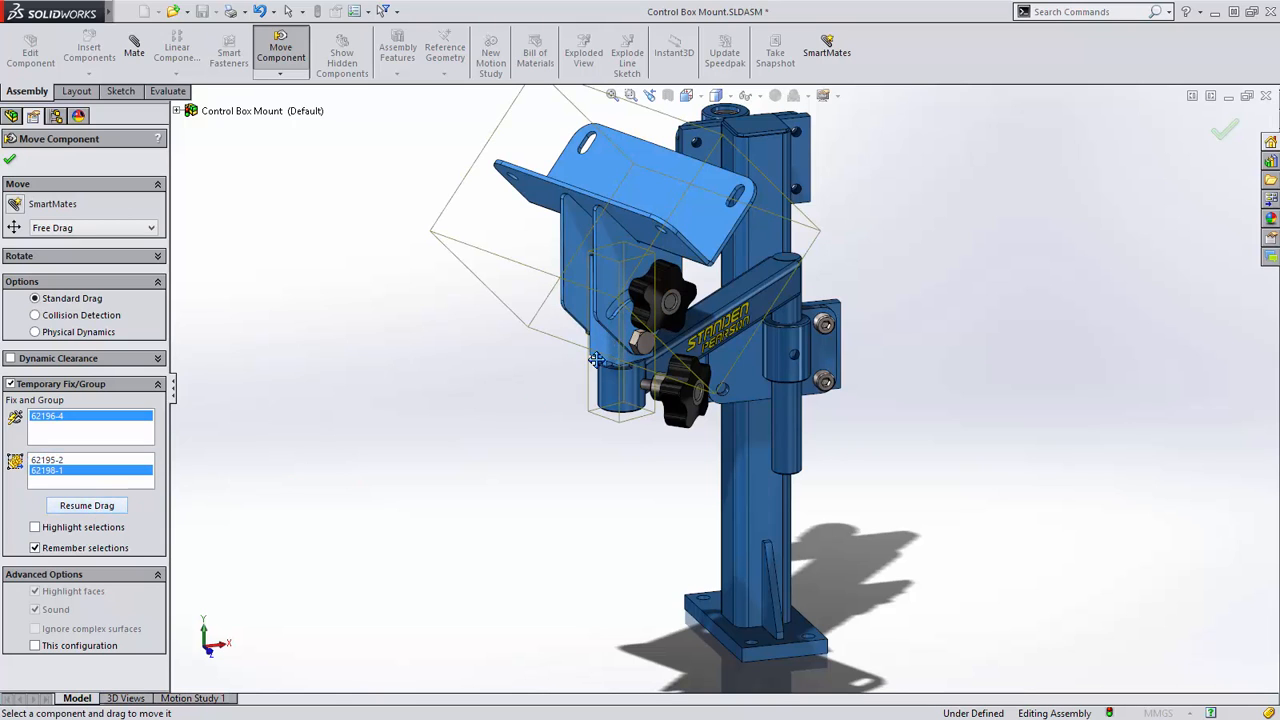
drag(609, 300, 592, 320)
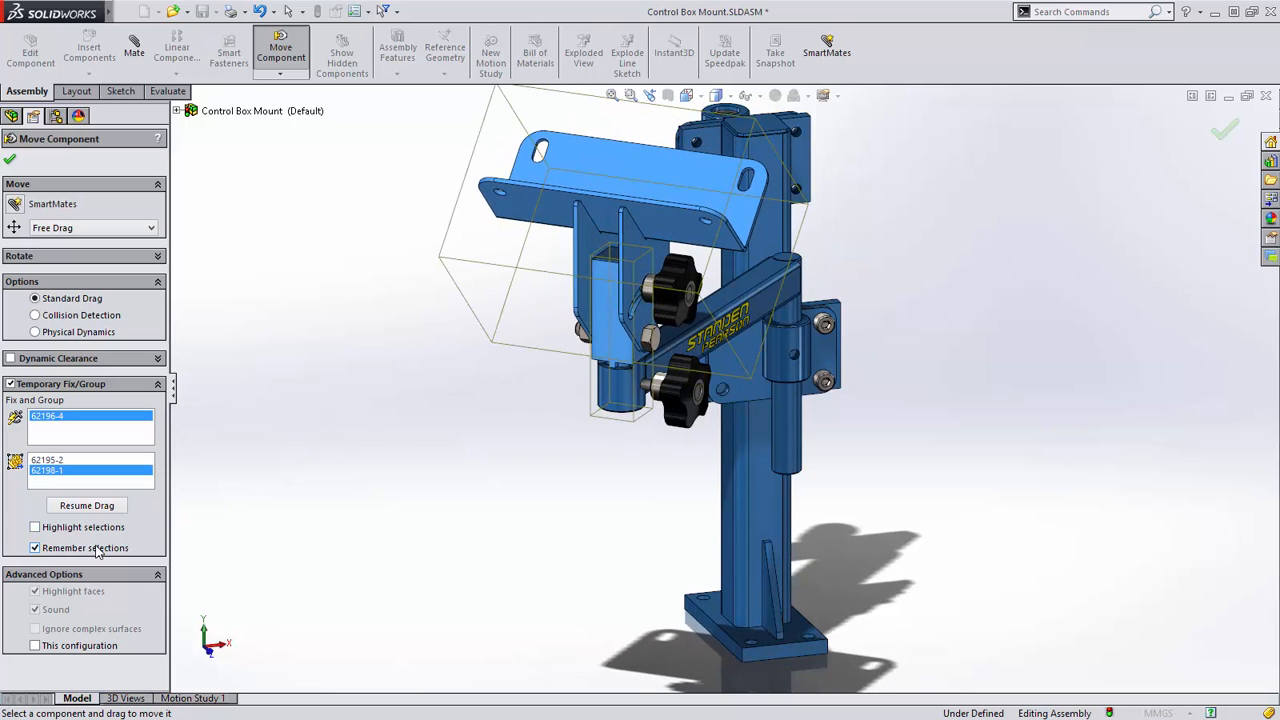
click(11, 162)
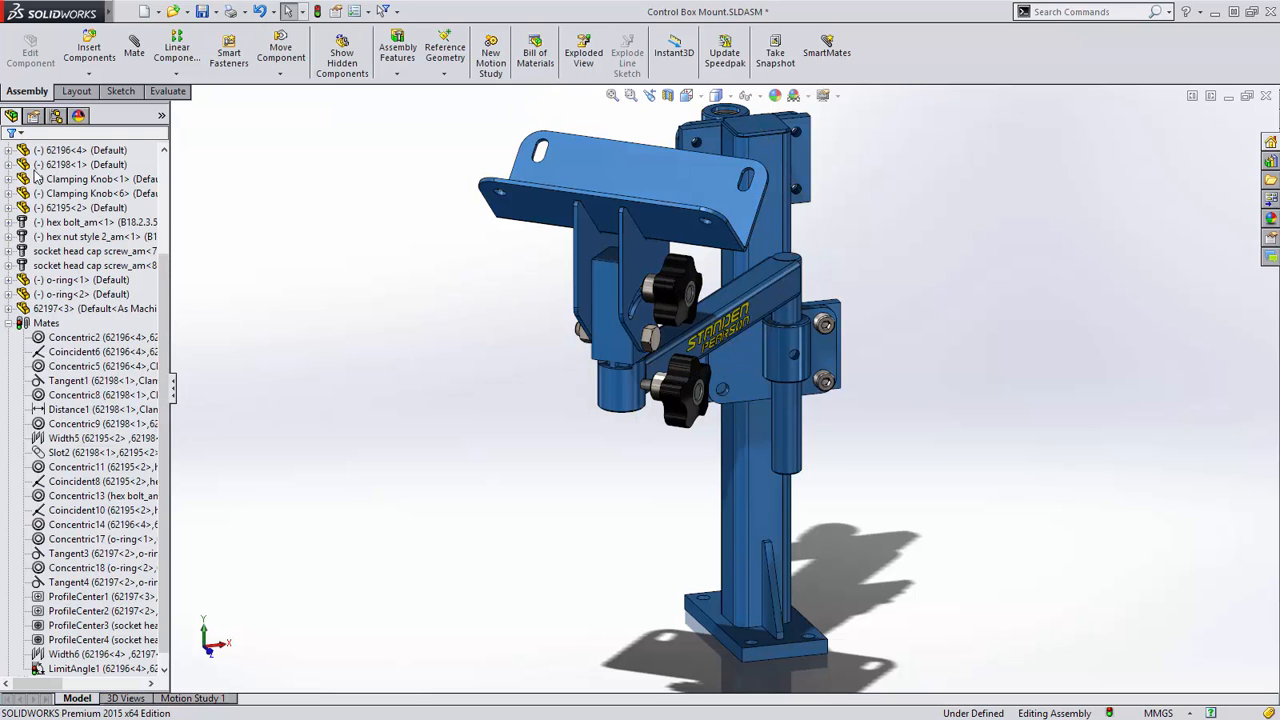
- Choose the part Clamping Knob.SLDPRT from the Components folder for insertion into the assembly
middle_drag(537, 309, 494, 311)
ctrl+middle_drag(964, 502, 644, 439)
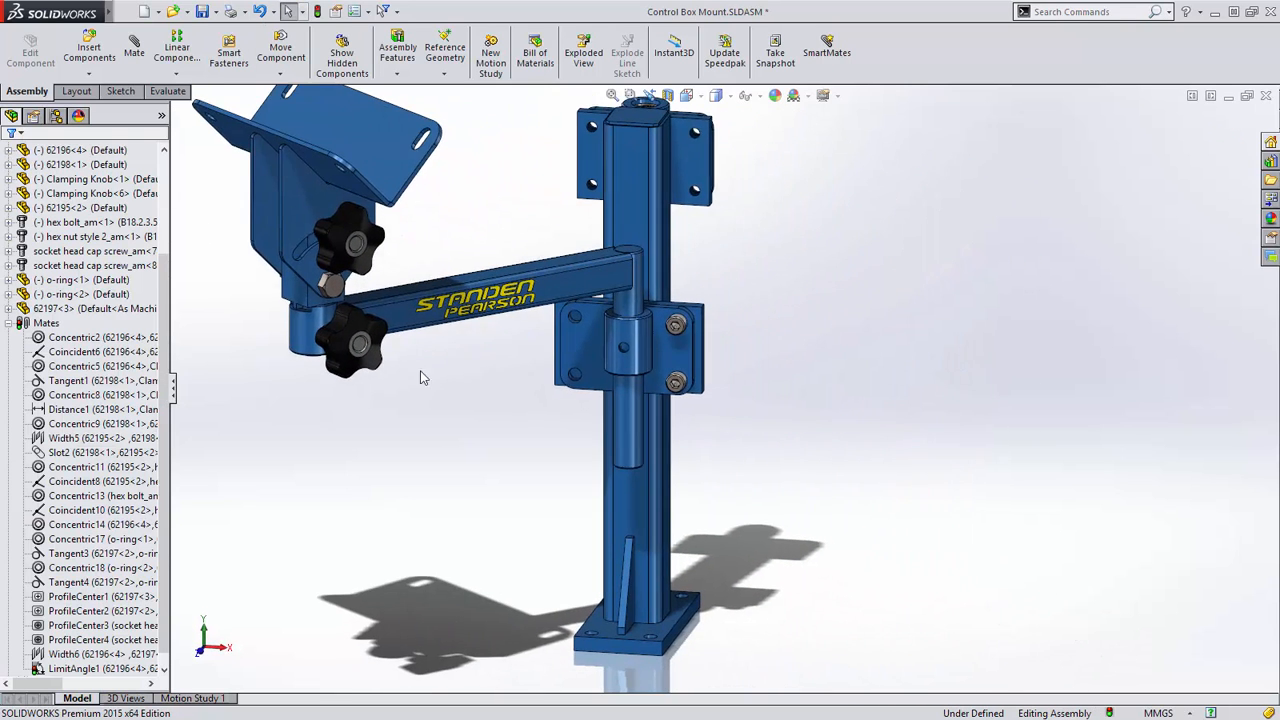
click(92, 75)
click(100, 89)
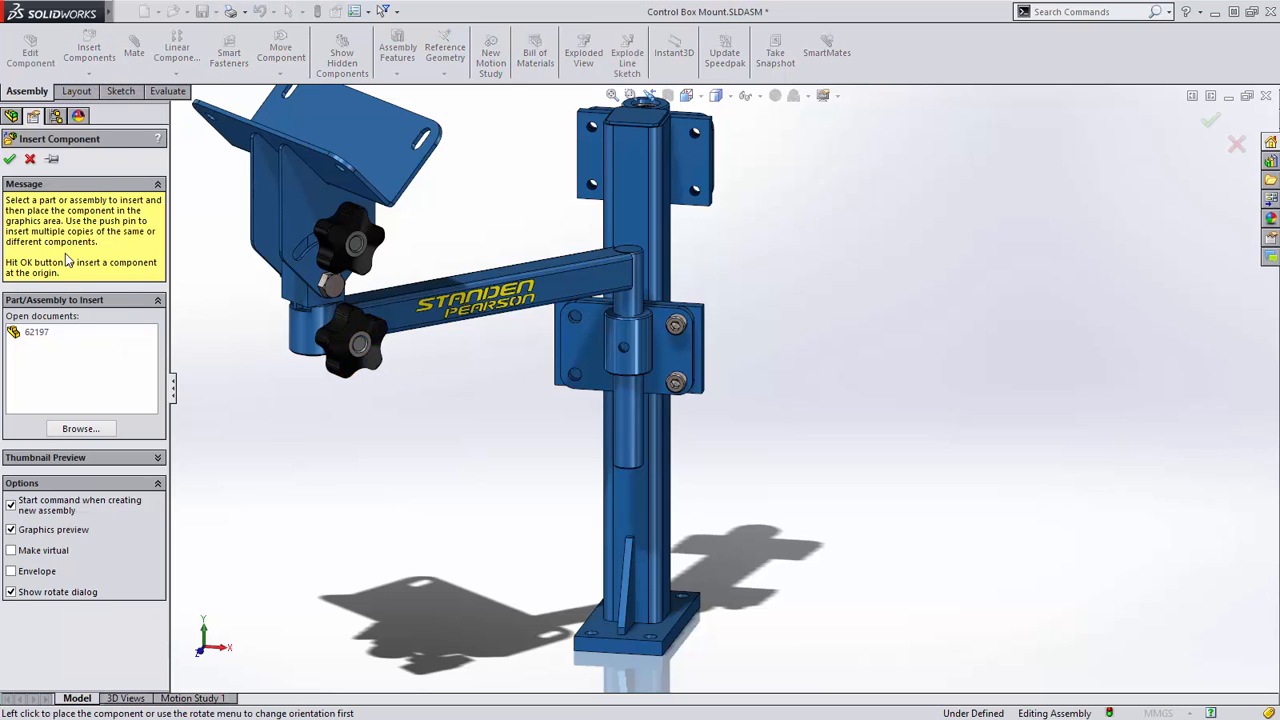
click(81, 428)
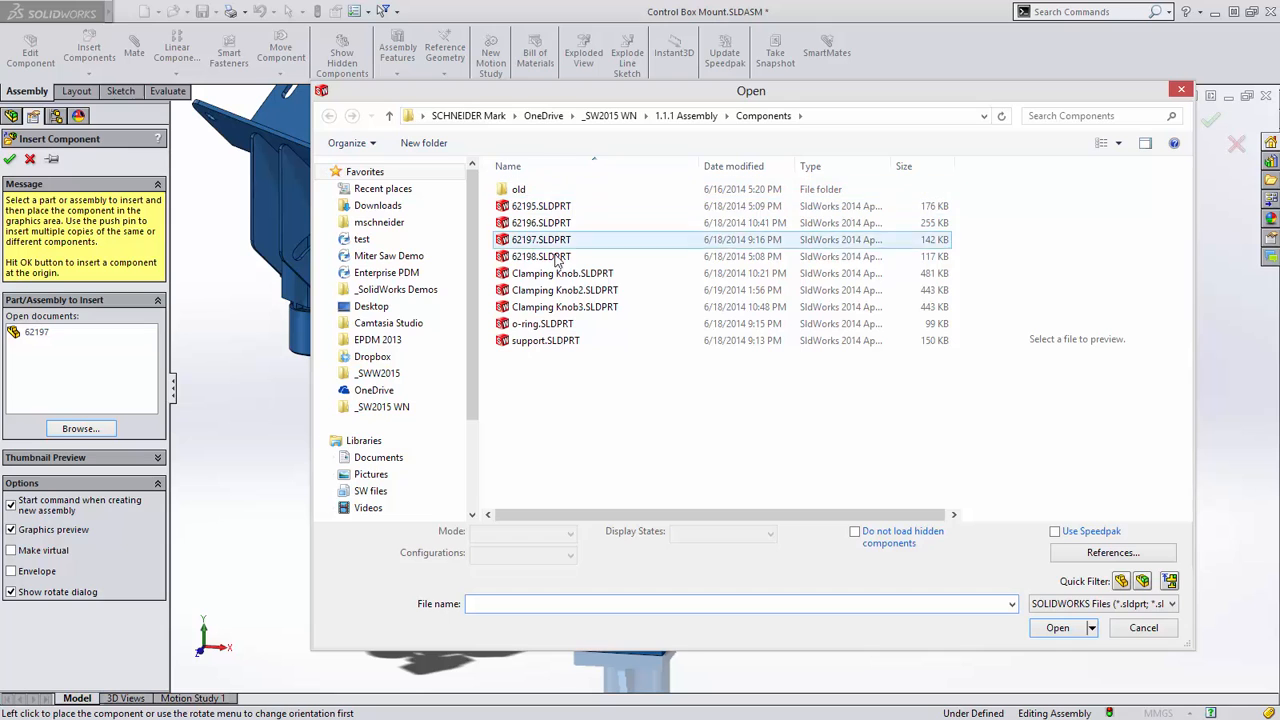
double_click(555, 272)
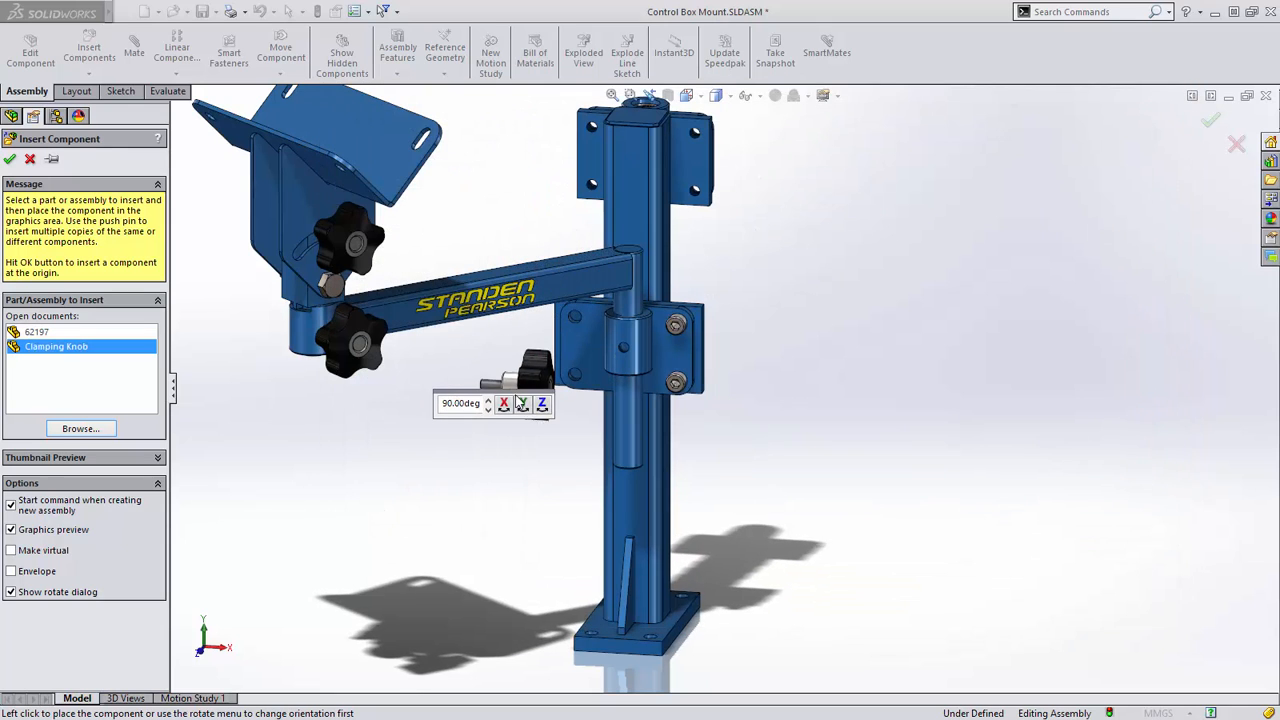
- Rotate the clamping knob twice by 90° about Z and once by 90° about Y, and place it beside the sleeve's tapped hole
click(541, 404)
click(541, 404)
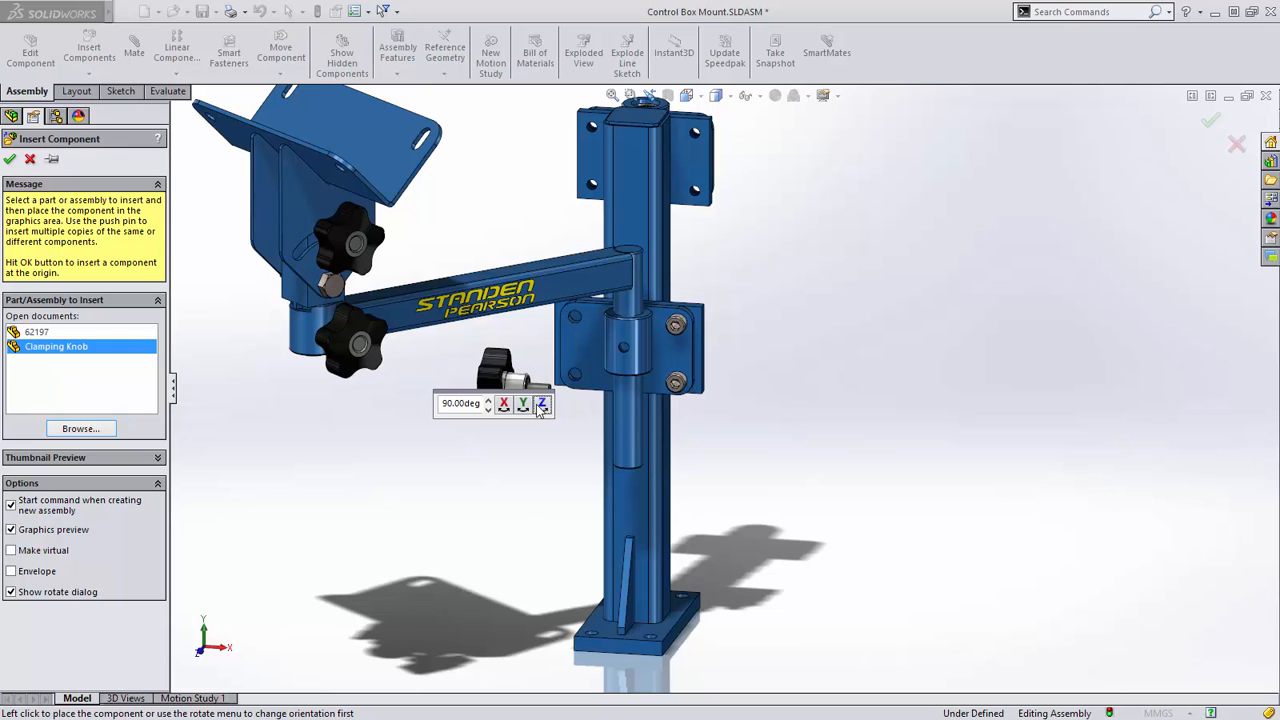
click(525, 408)
middle_drag(625, 352, 547, 364)
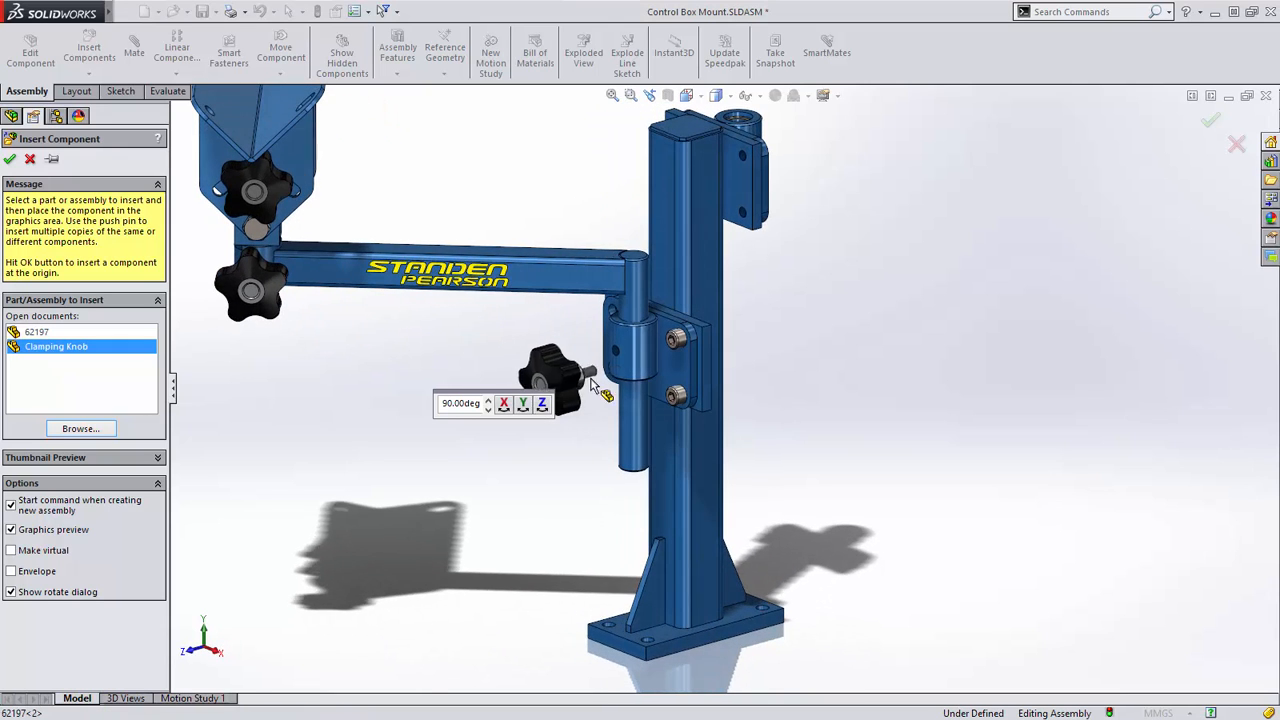
click(574, 366)
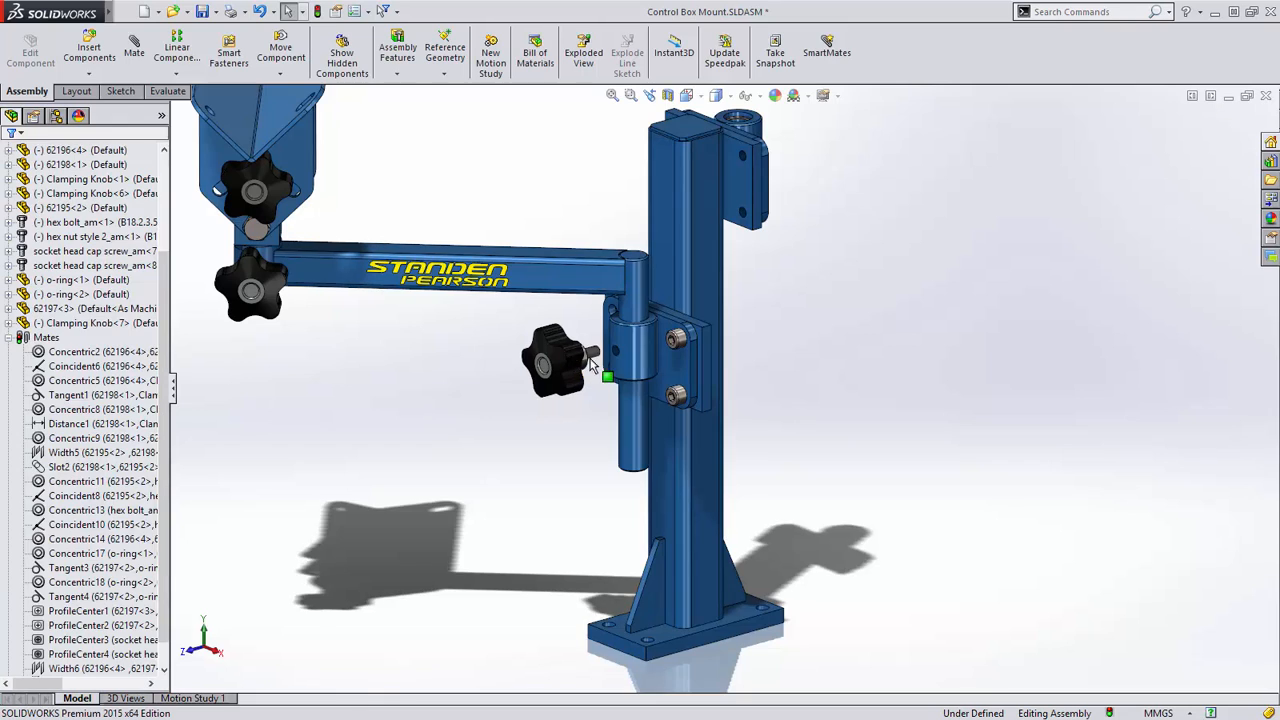
- Mate the new clamping knob's threaded shank concentric with the tapped hole in sleeve bracket 62197
scroll(585, 345, down, 3)
click(653, 366)
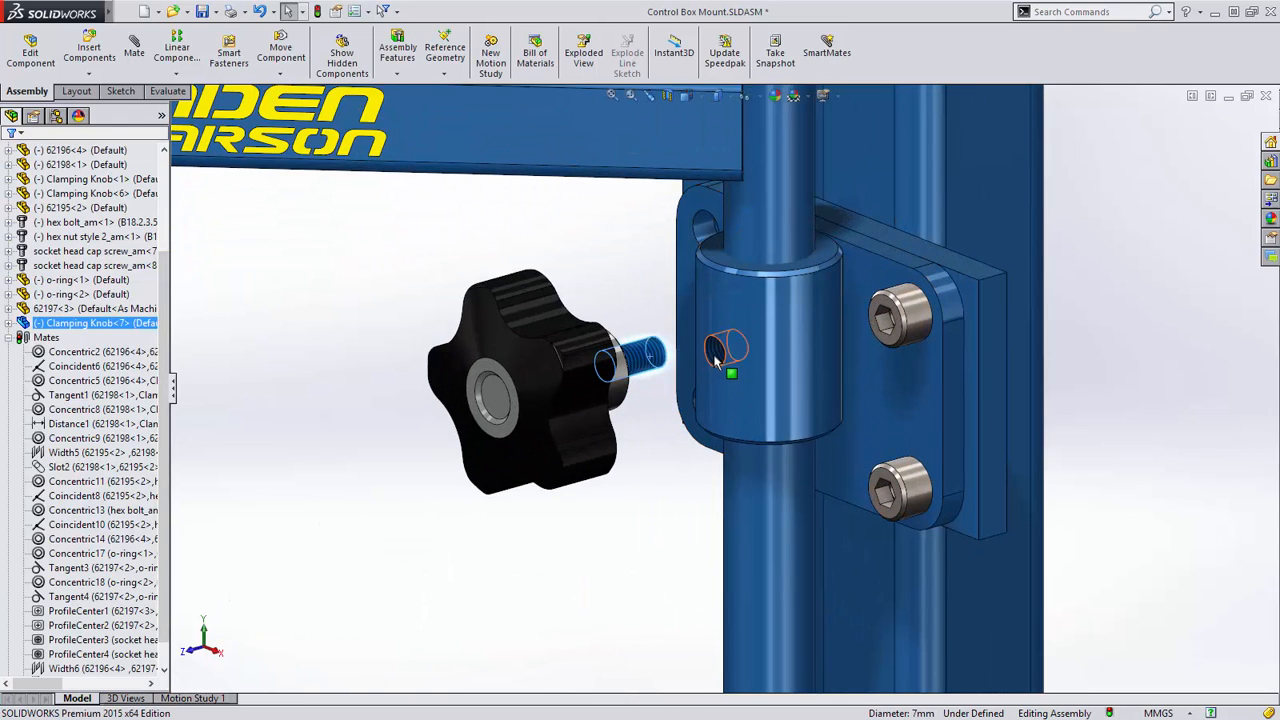
ctrl+click(714, 350)
click(817, 350)
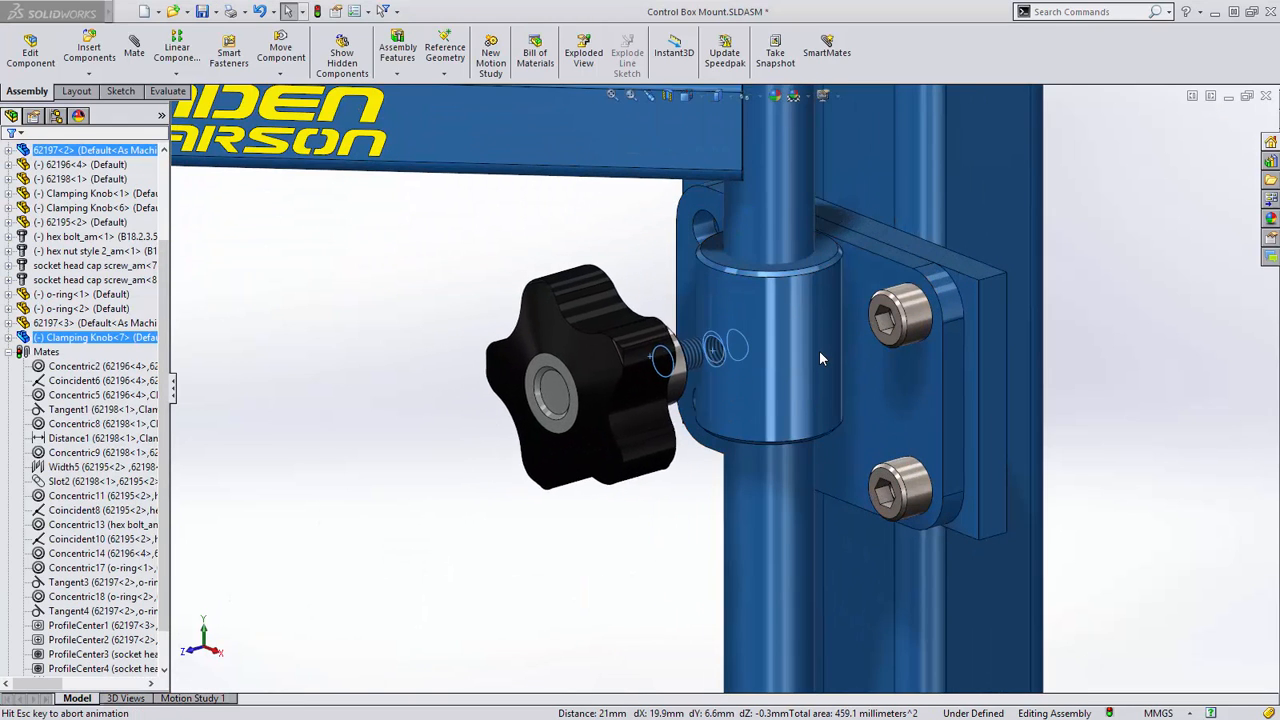
- Pull the knob out of the sleeve and mate its shank's end face tangent to the arm's vertical shaft
drag(615, 385, 565, 397)
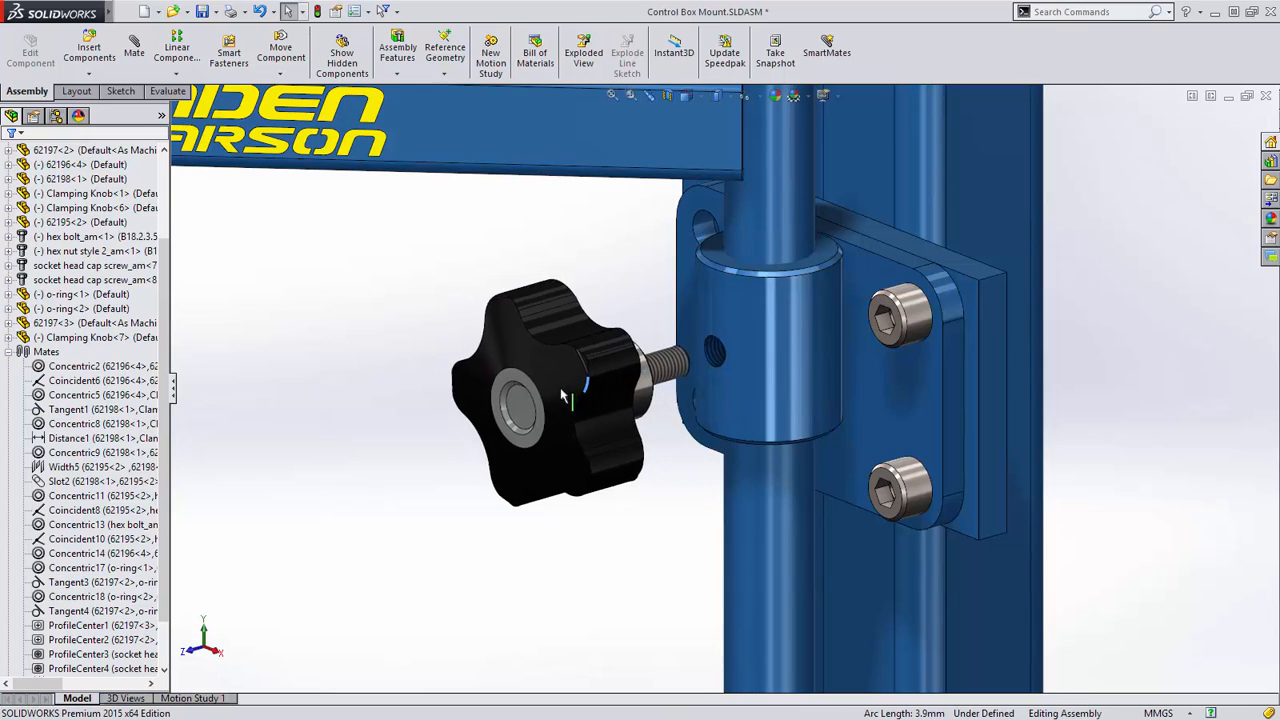
right_click(651, 391)
click(655, 318)
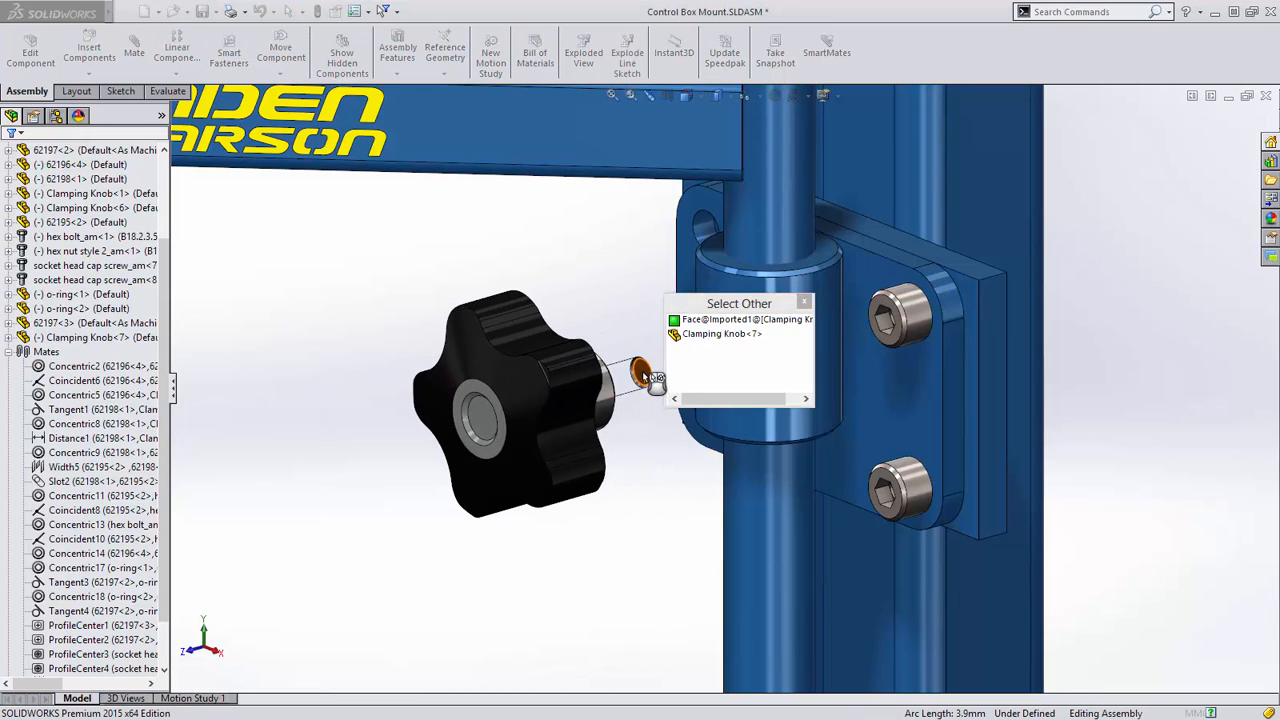
click(646, 385)
ctrl+click(750, 489)
click(797, 483)
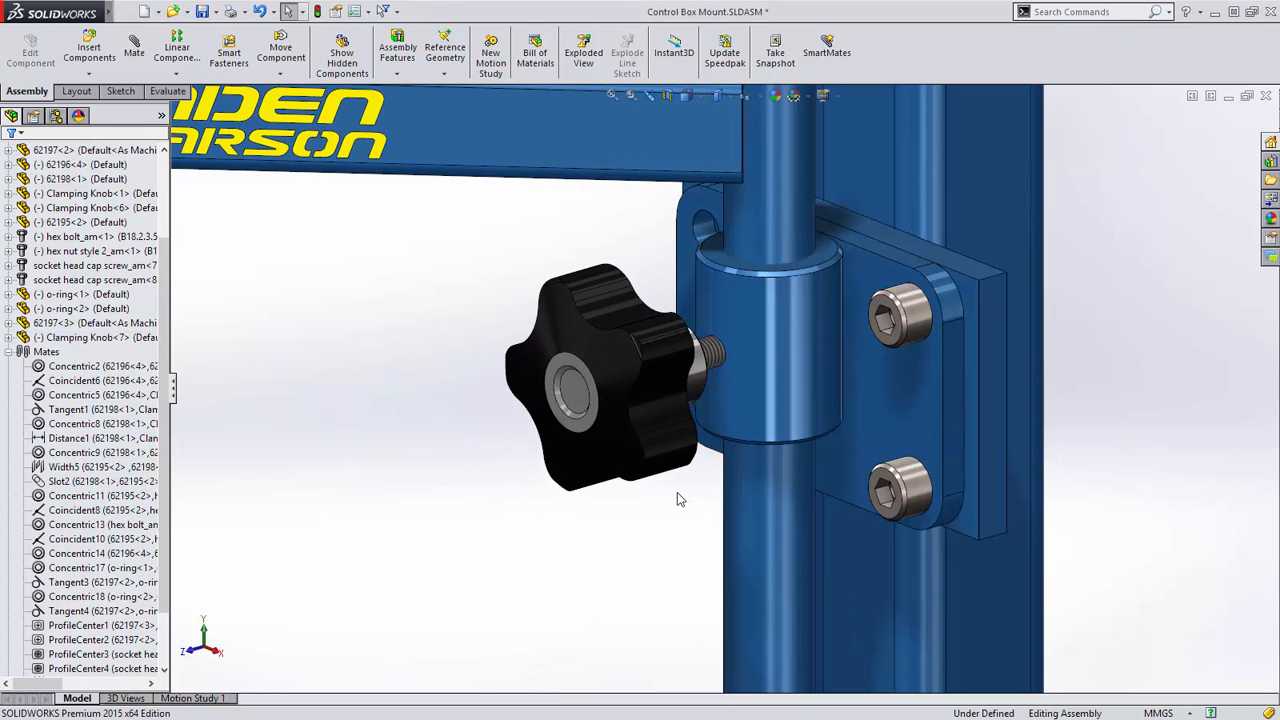
- Run Interference Detection on the whole Control Box Mount assembly
scroll(677, 492, up, 3)
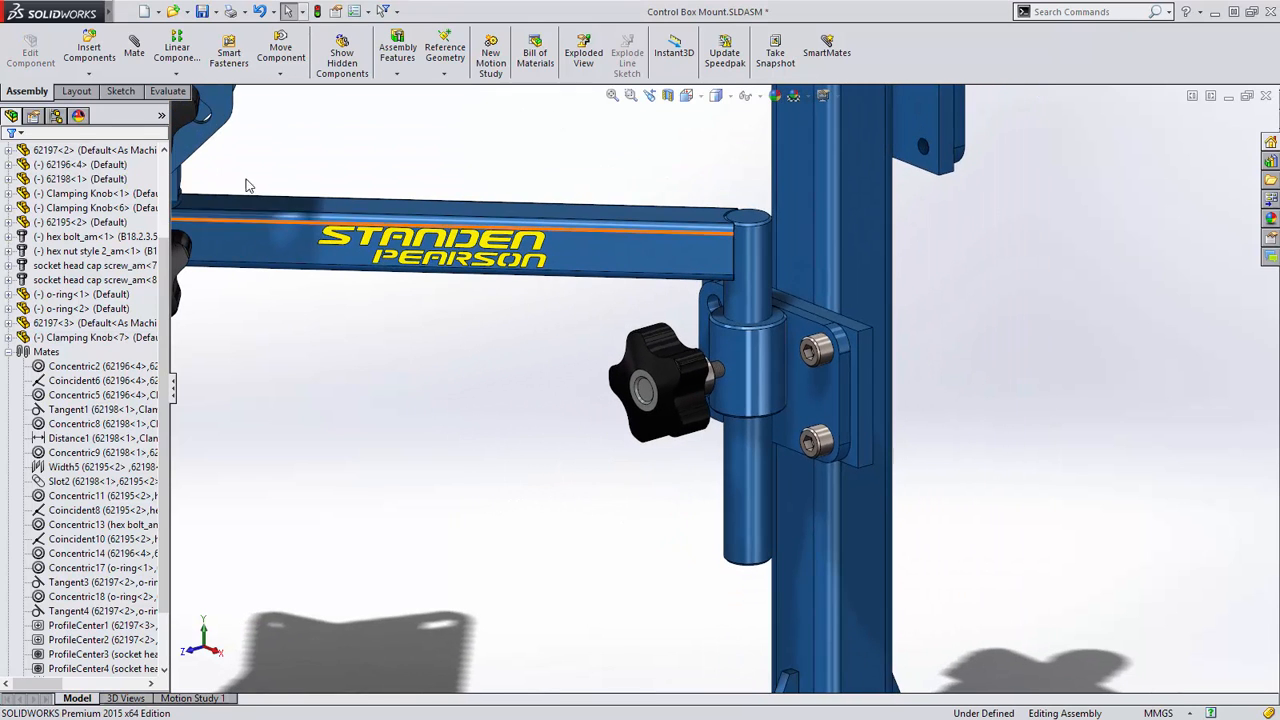
click(167, 91)
click(106, 61)
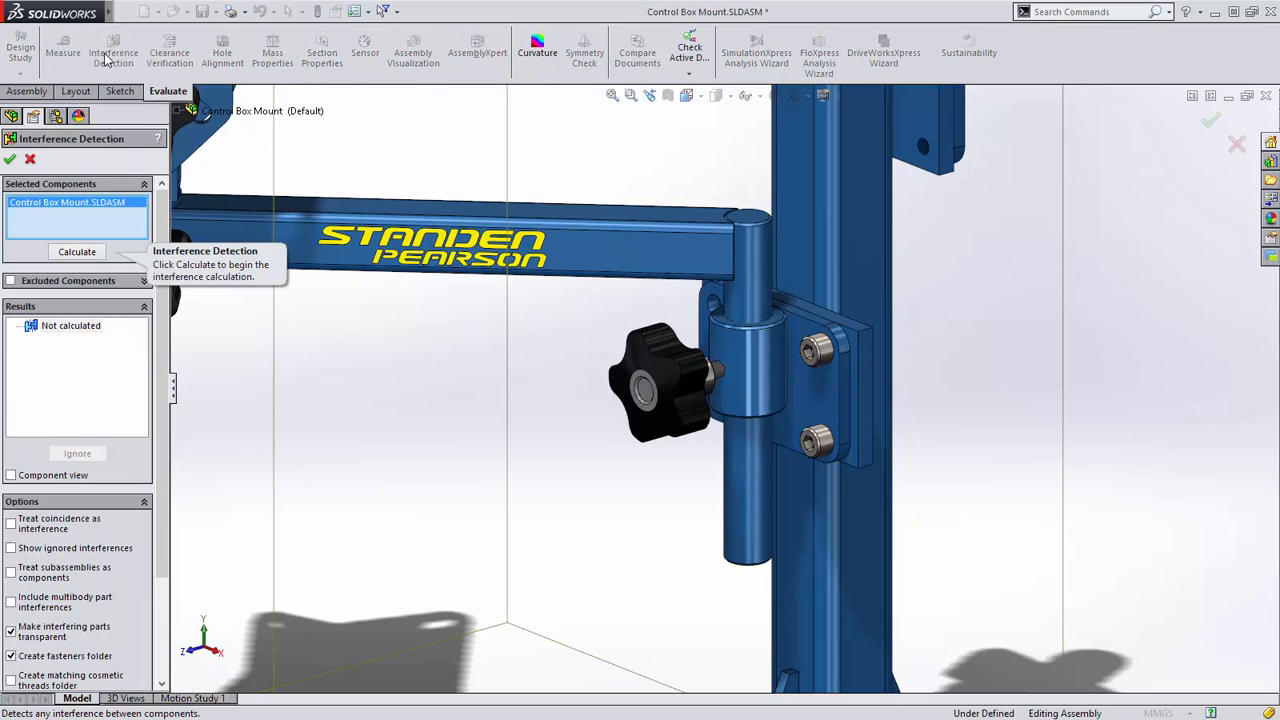
click(91, 254)
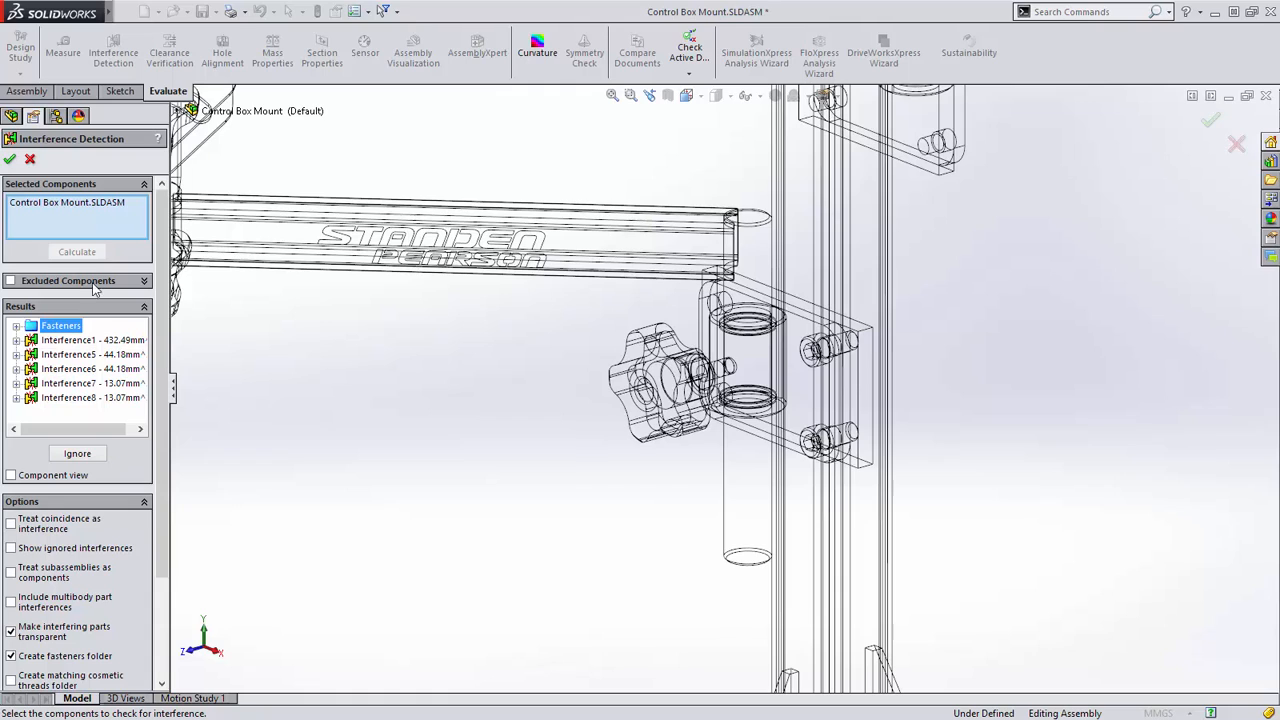
- Examine Interference1, 5, 6, 7 and 8 in the model, and inspect the components involved in Interference8 and Interference7
click(115, 342)
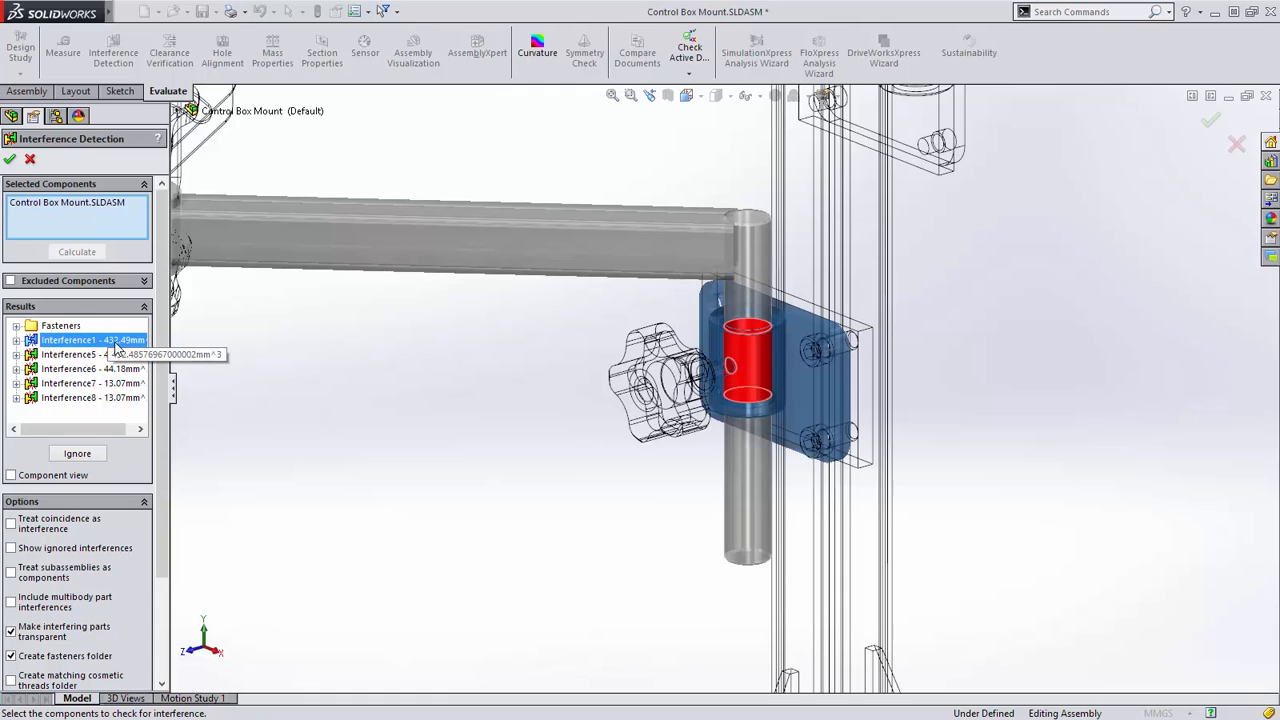
click(118, 355)
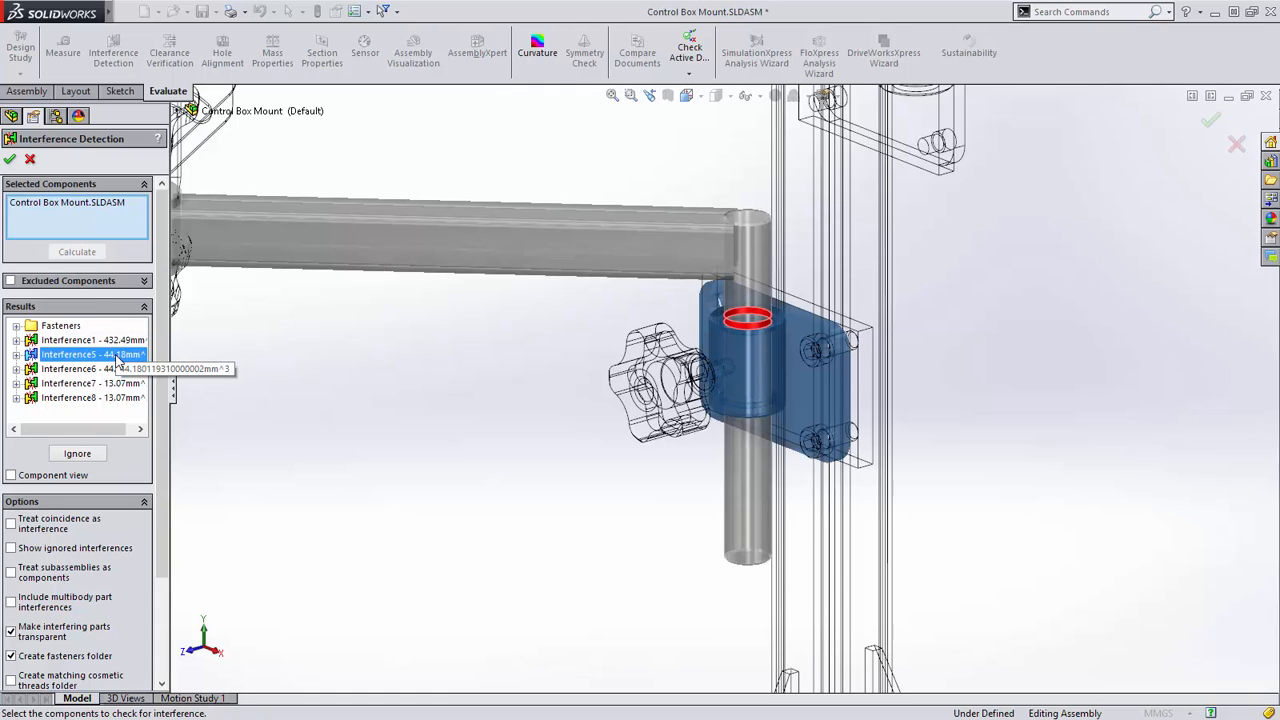
click(116, 370)
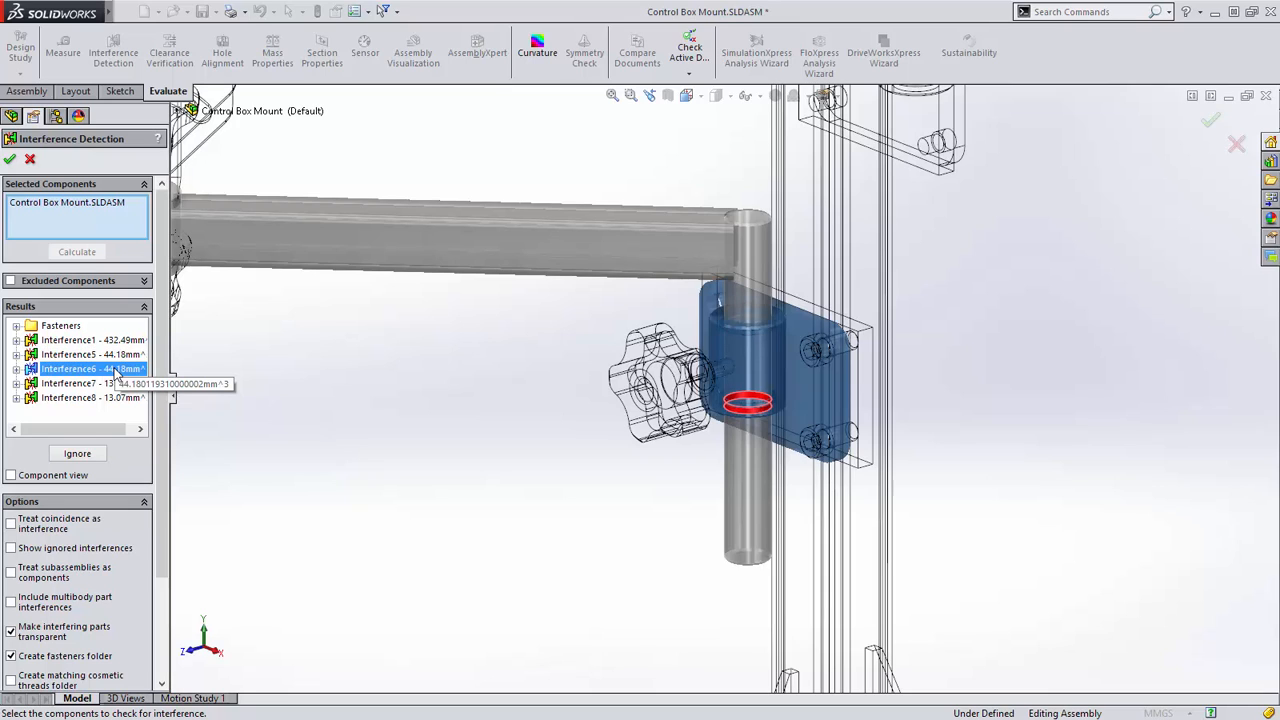
click(118, 385)
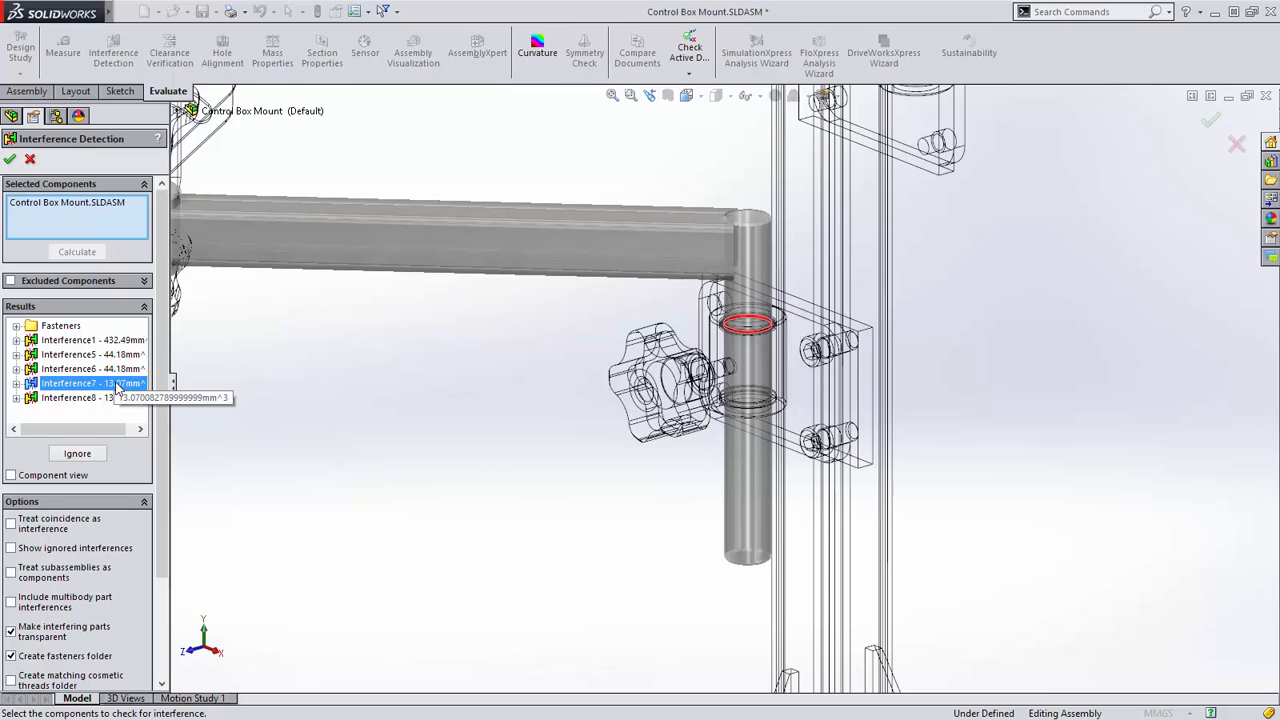
click(117, 399)
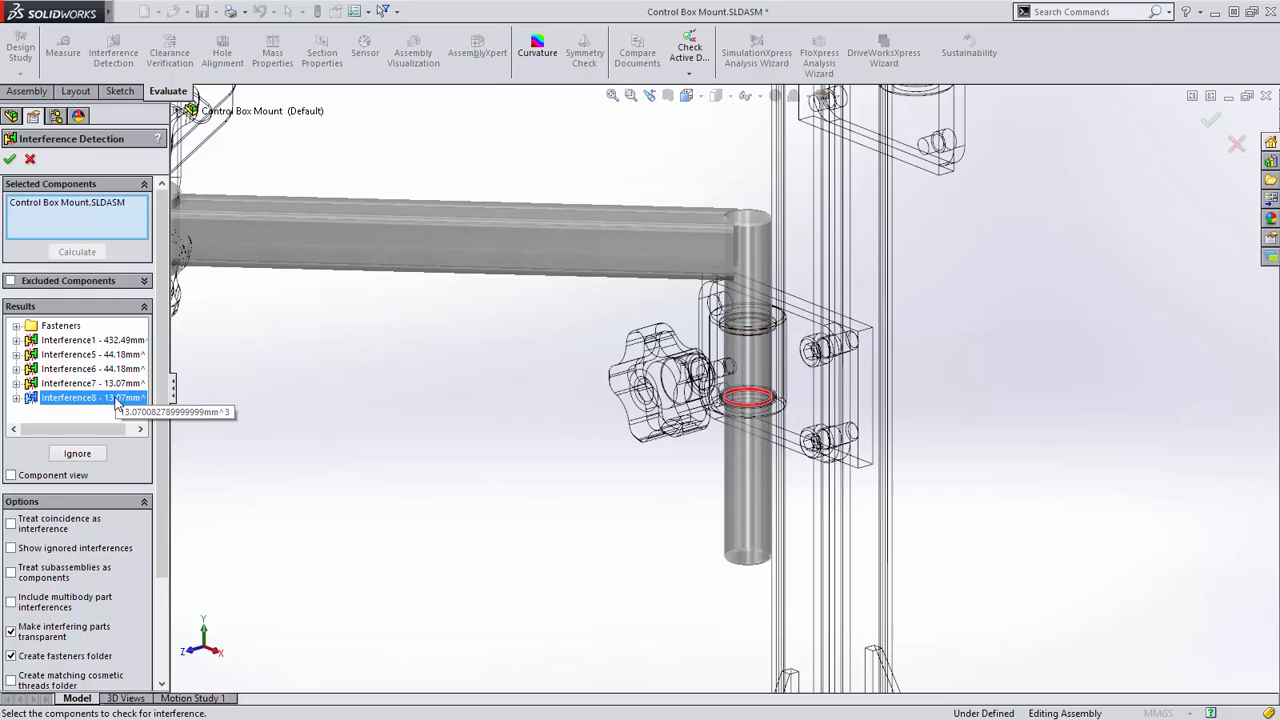
click(16, 398)
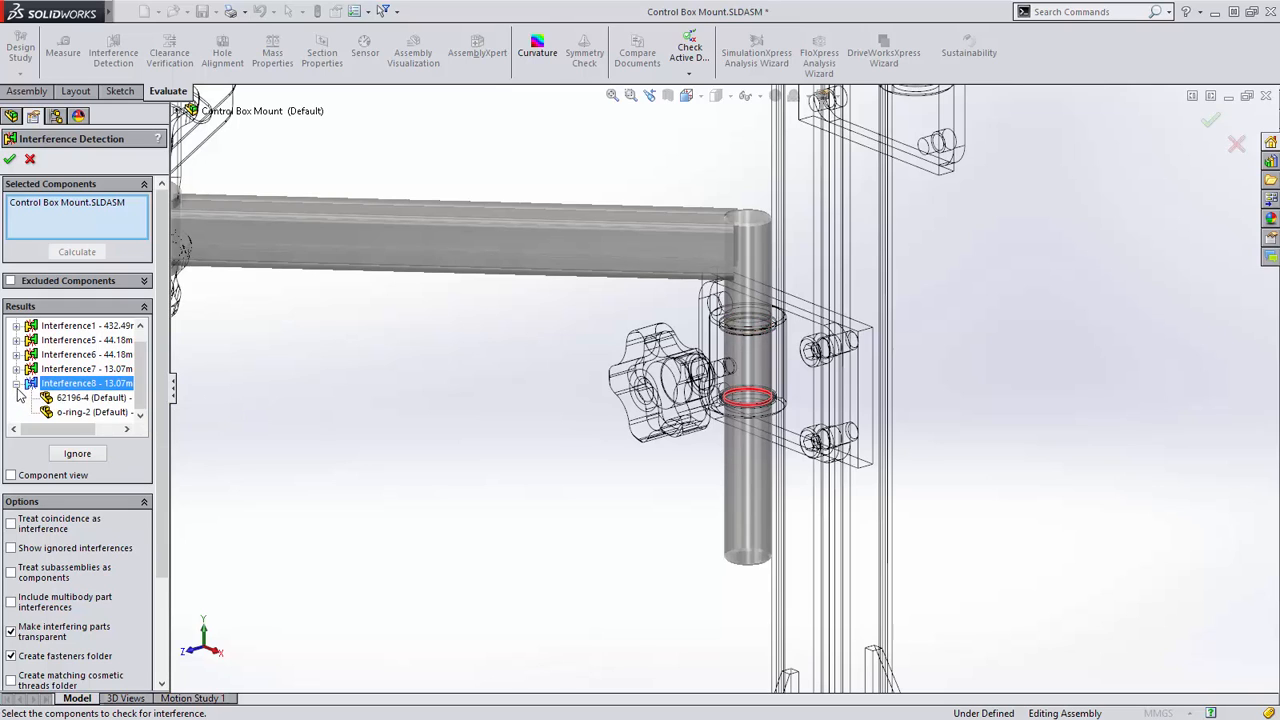
click(16, 385)
click(16, 384)
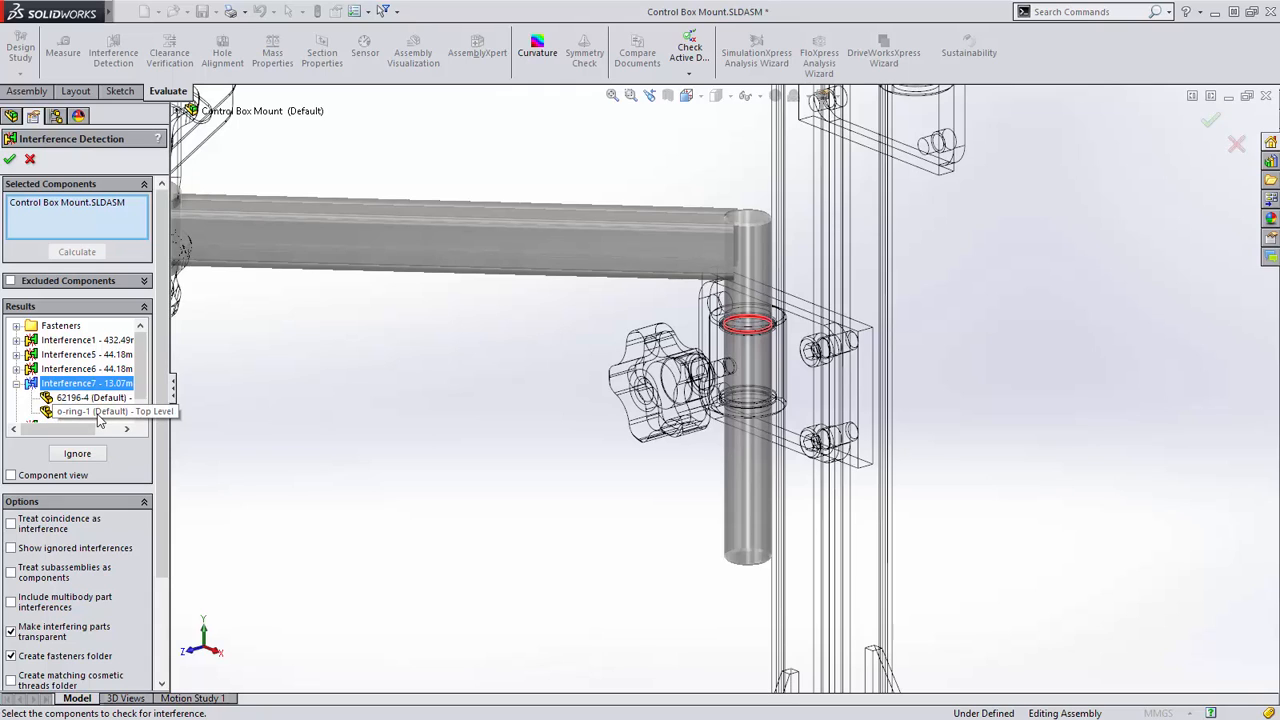
- Widen the results pane, apply Ignore all smaller than to Interference7 between the arm and o-ring, and finish Interference Detection
drag(170, 366, 230, 360)
right_click(152, 368)
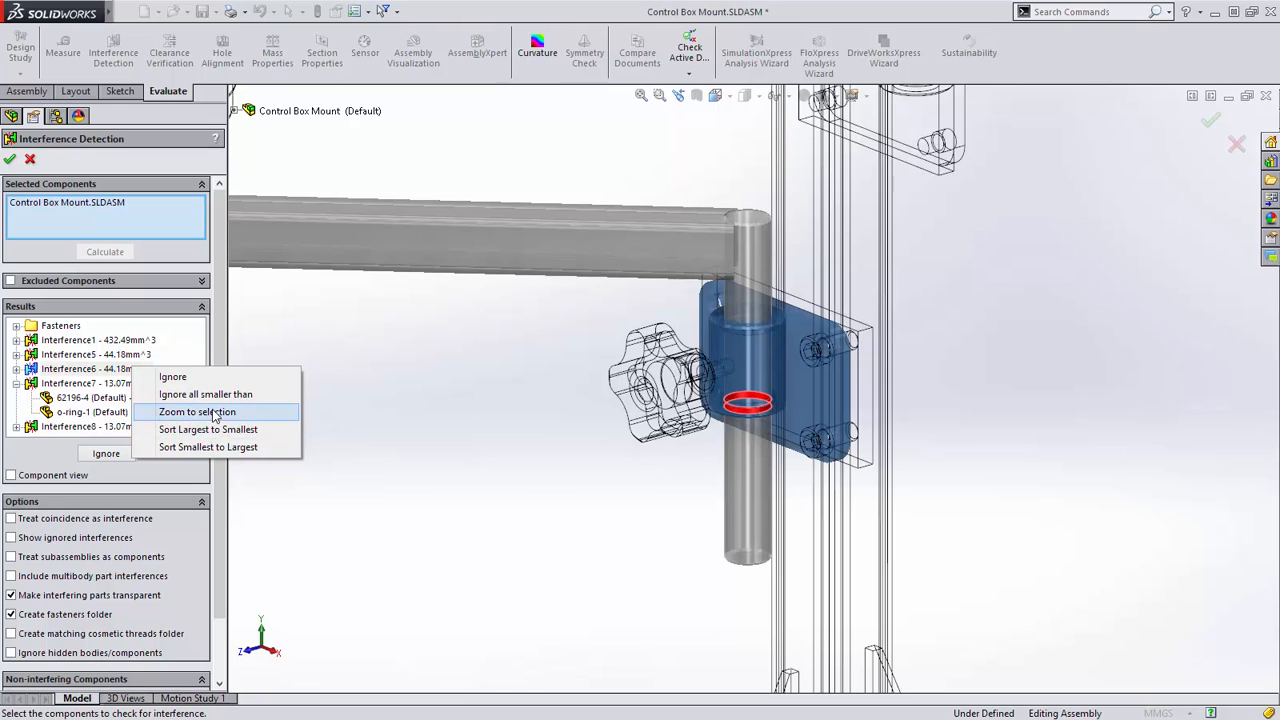
right_click(112, 383)
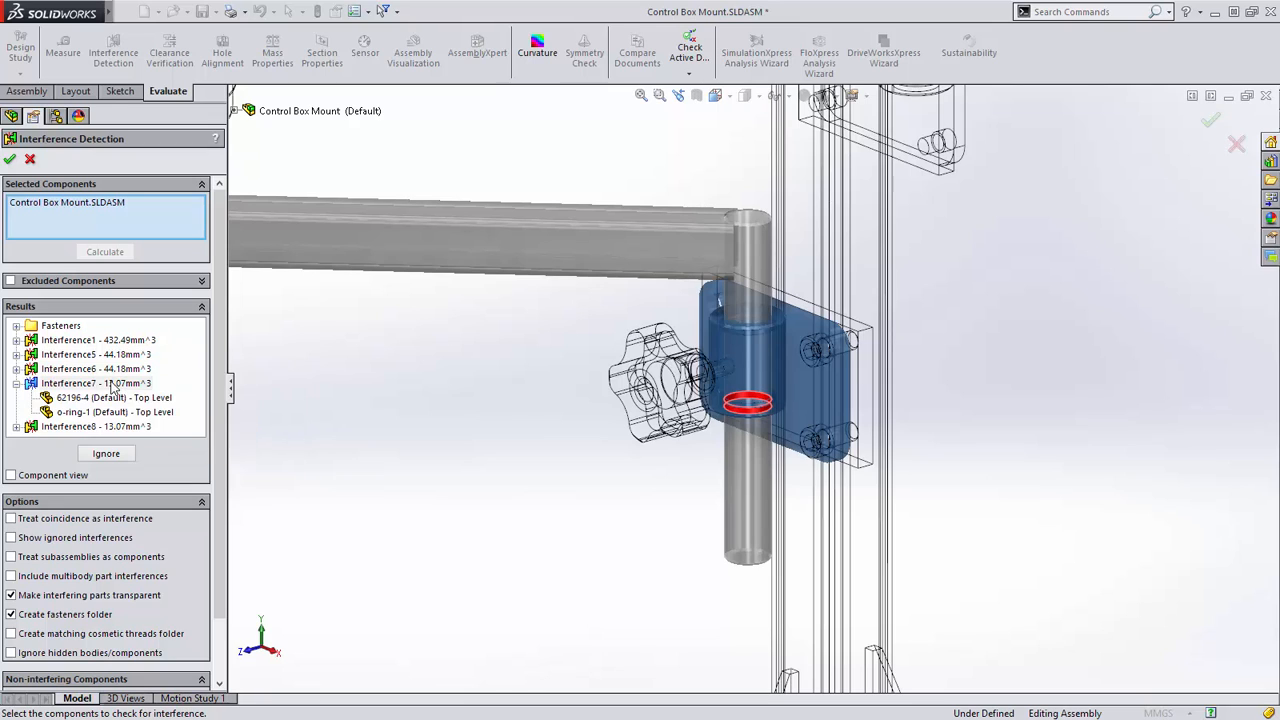
click(184, 412)
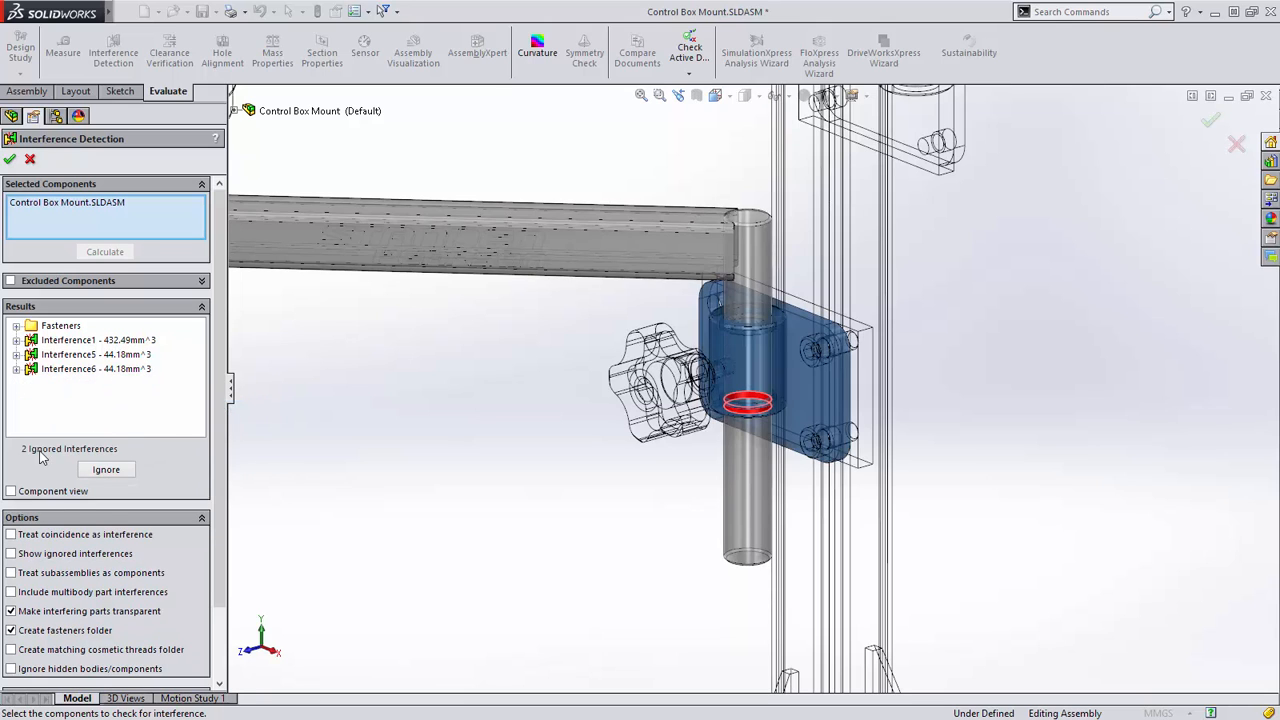
click(9, 159)
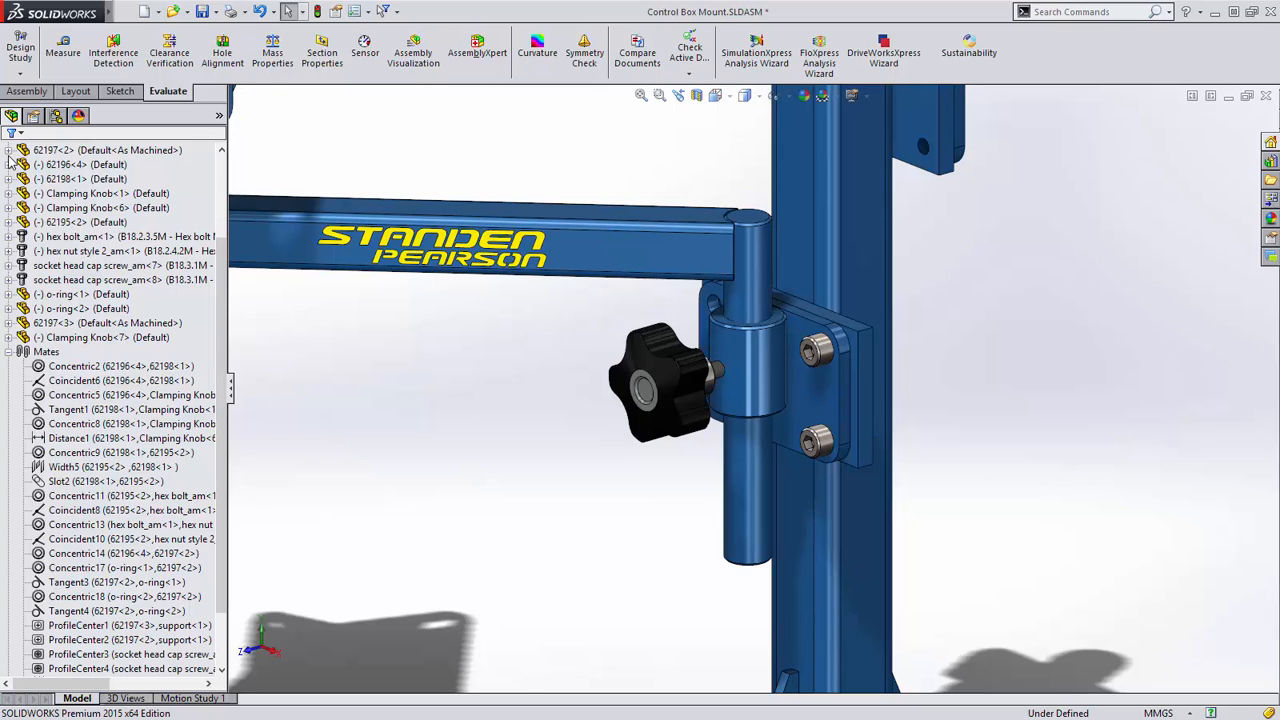
- Open sleeve bracket 62197 in its own window and unsuppress its New Bore feature
right_click(740, 375)
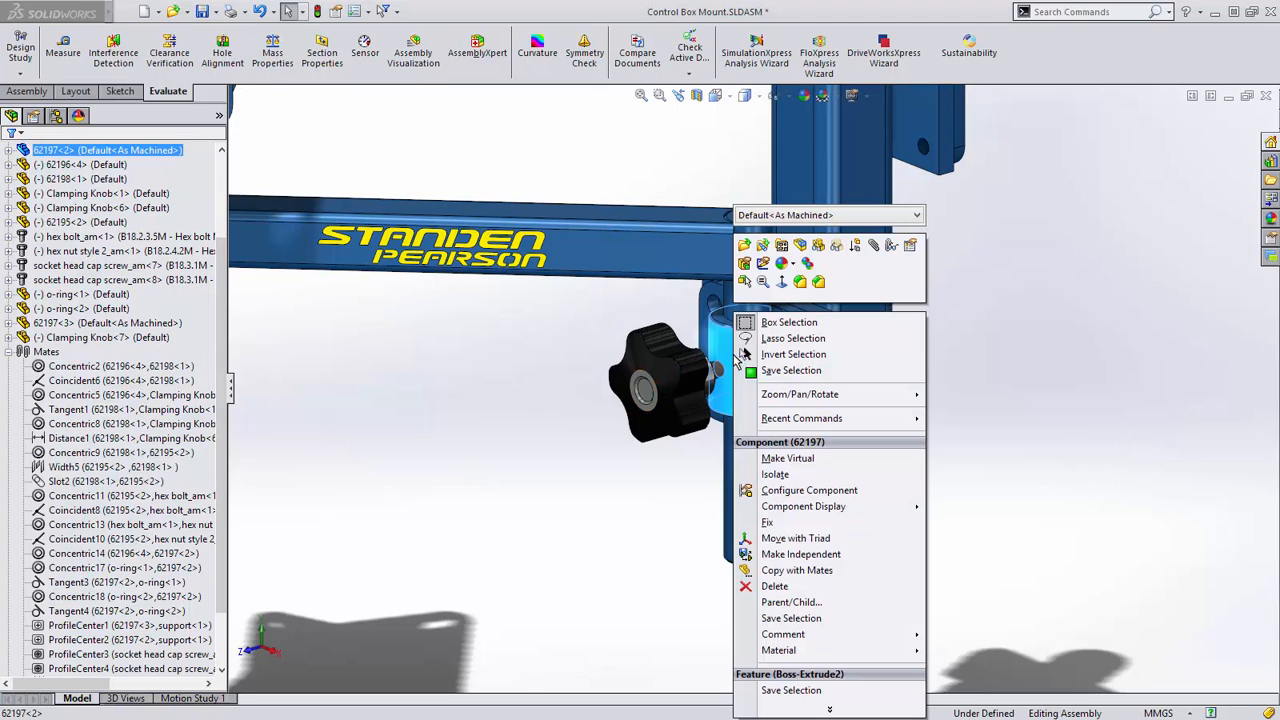
click(745, 247)
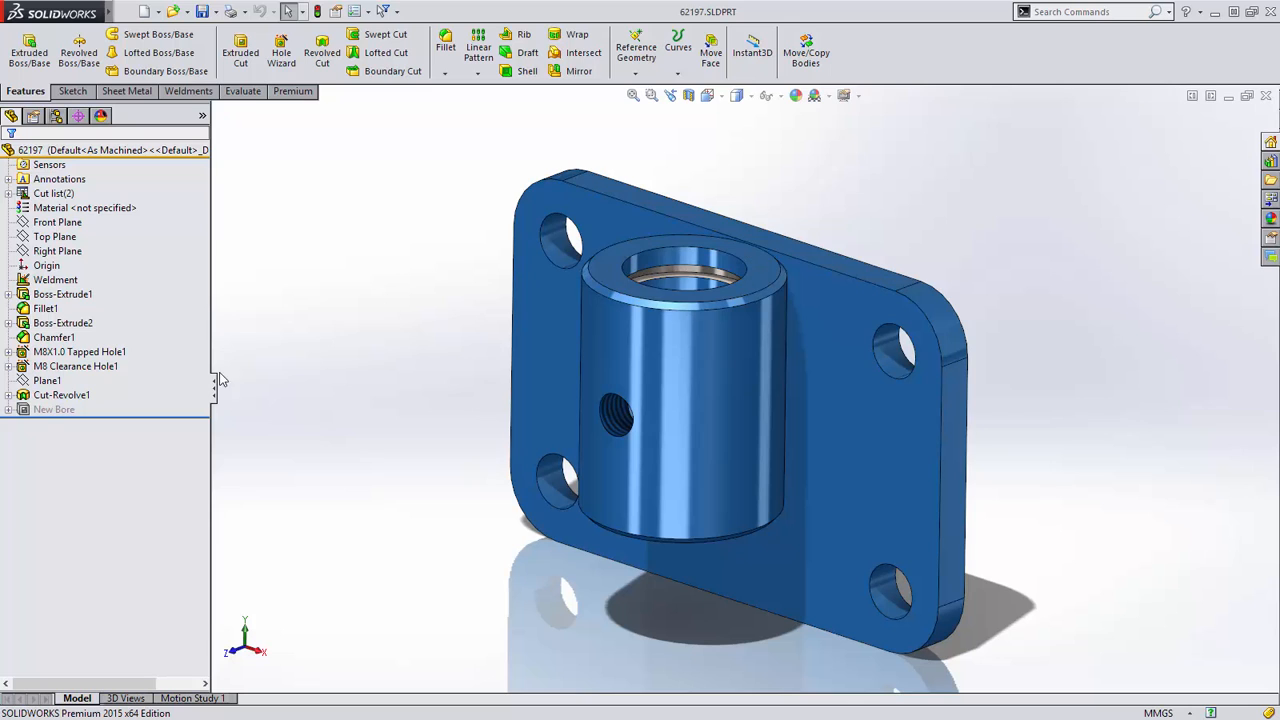
click(78, 410)
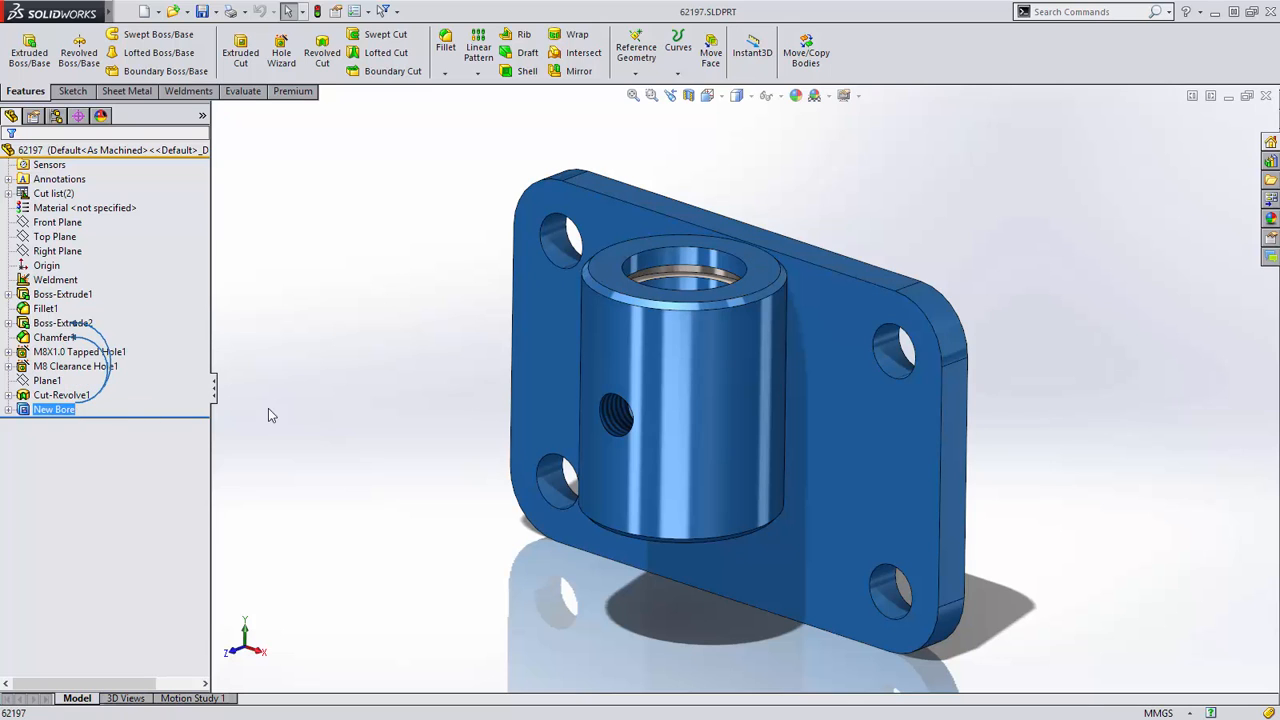
middle_drag(289, 440, 290, 477)
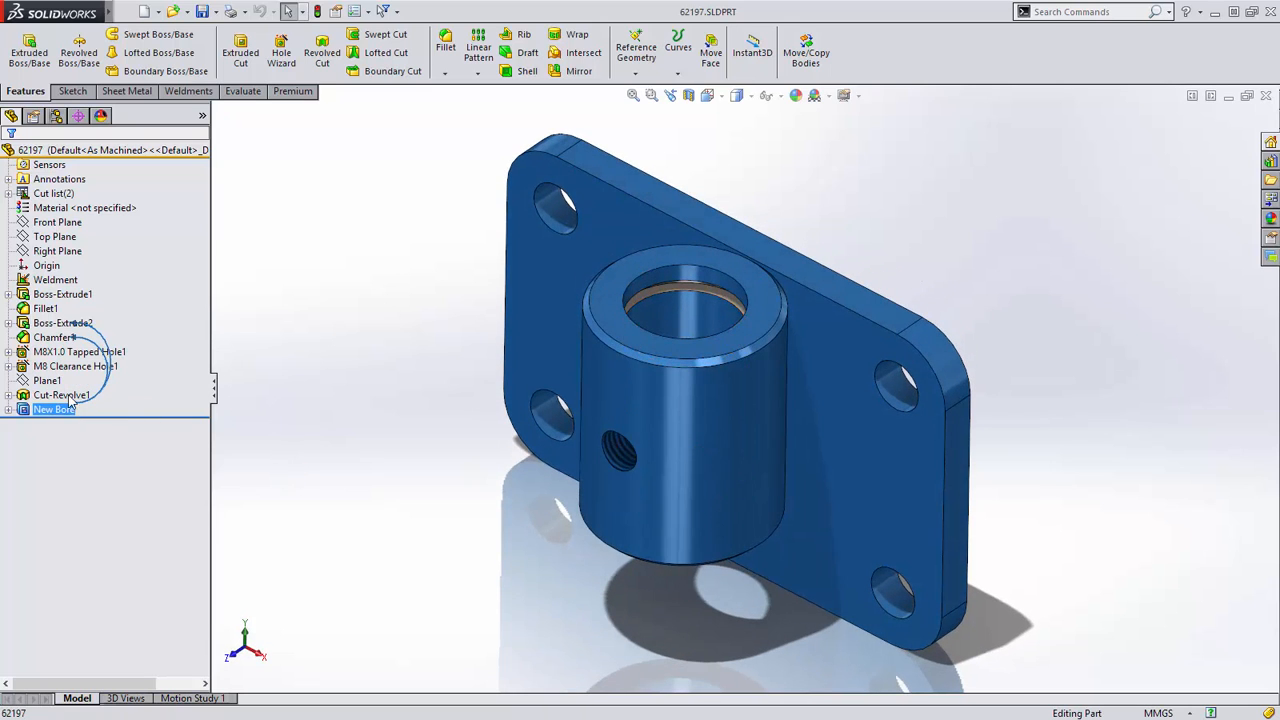
right_click(52, 410)
click(99, 369)
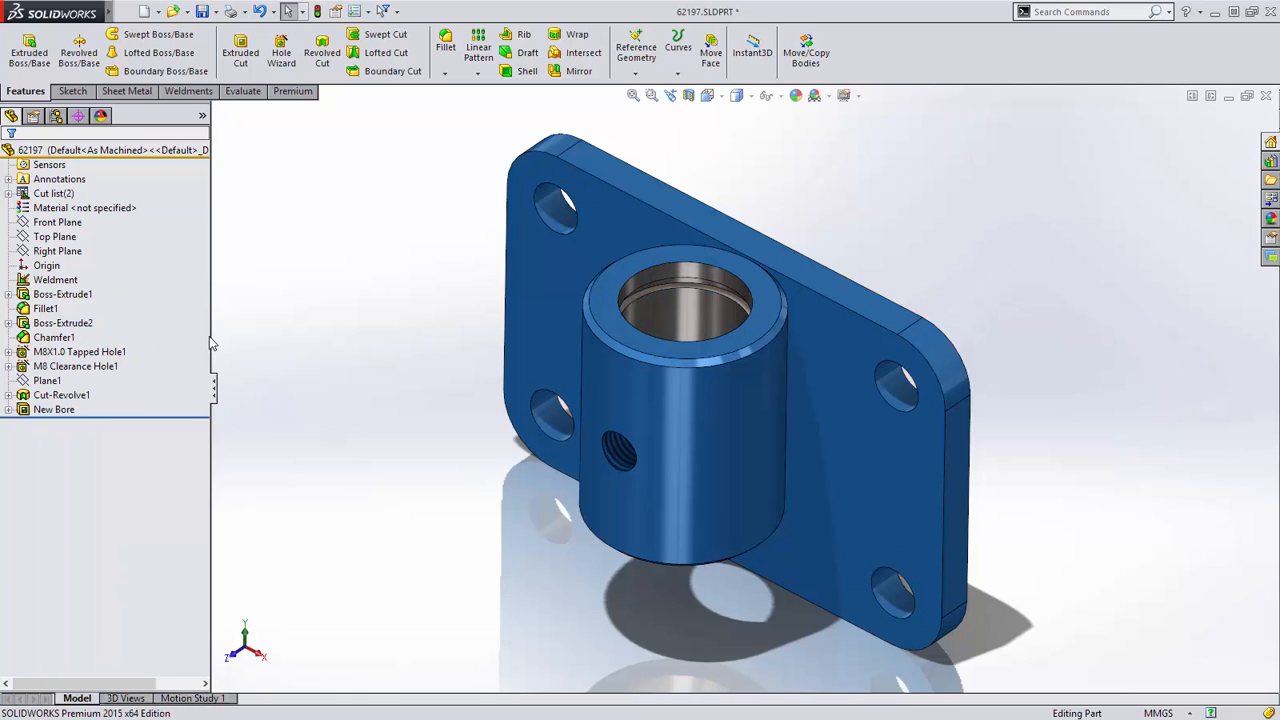
- In the Control Box Mount assembly, repair mate Concentric14 with the new bore face of 62197<2>, replacing all other missing mate references too
key(ctrl+Tab)
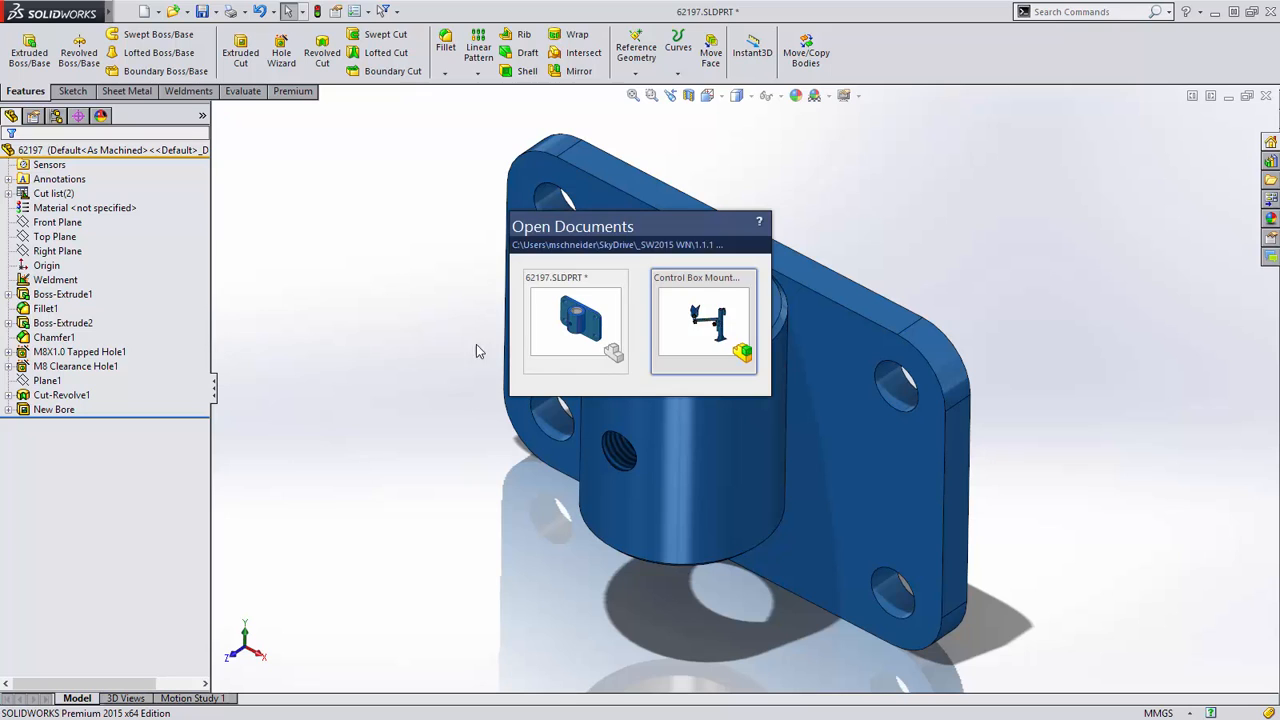
click(686, 325)
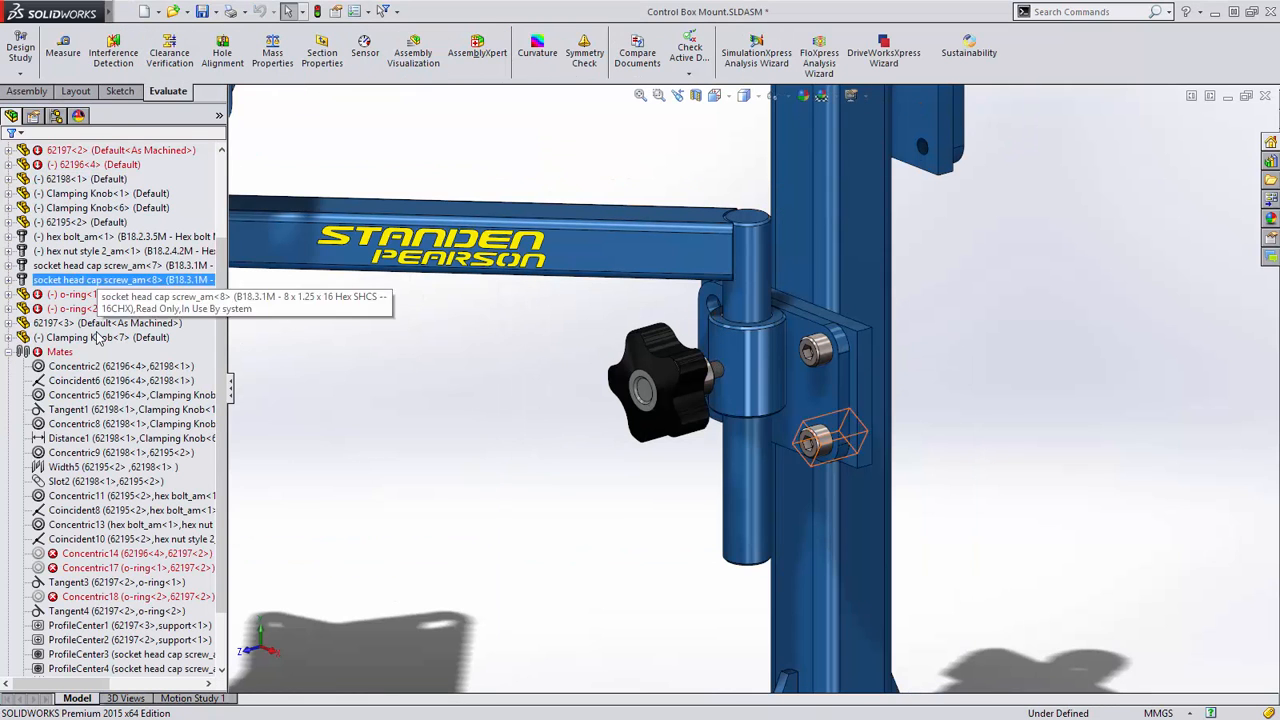
right_click(99, 556)
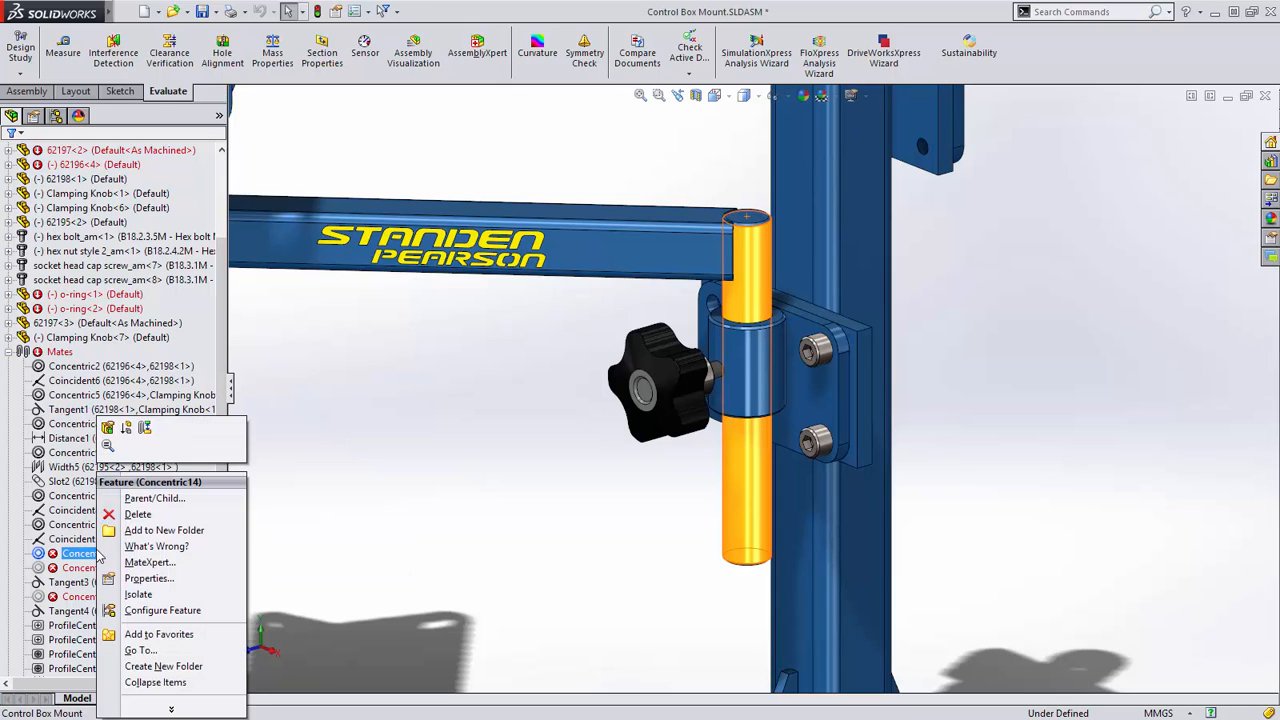
click(107, 428)
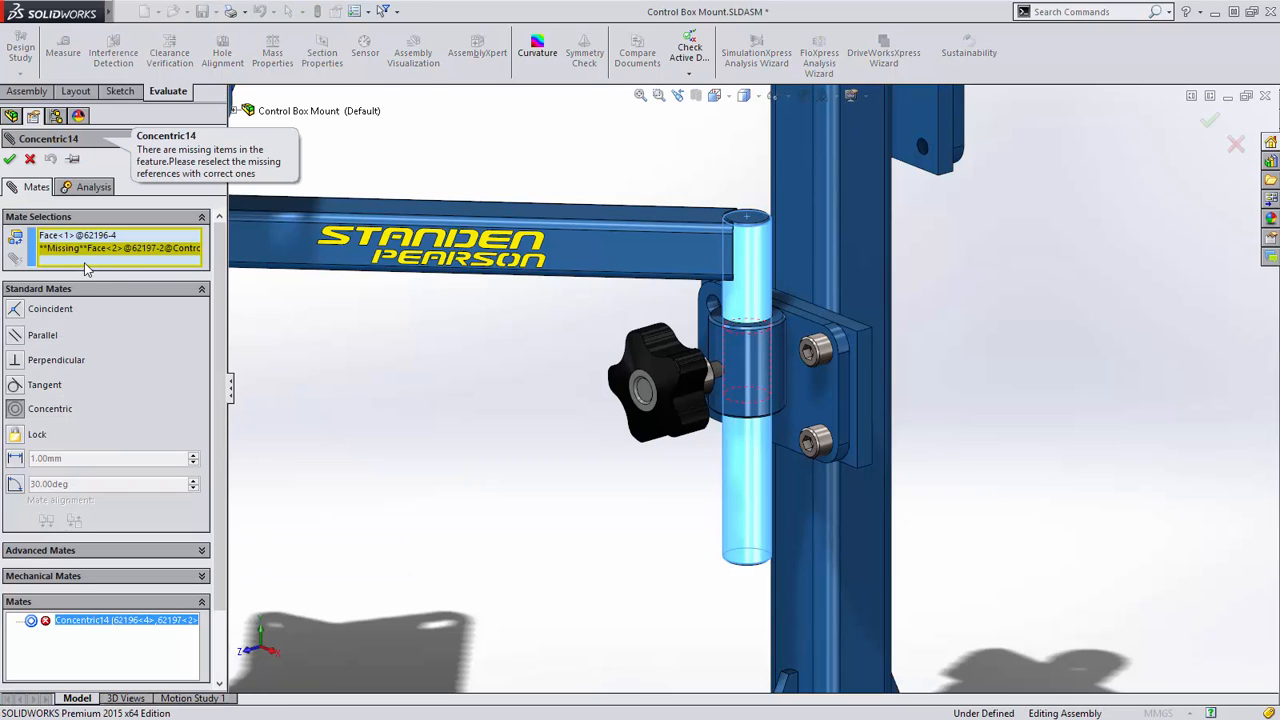
click(740, 380)
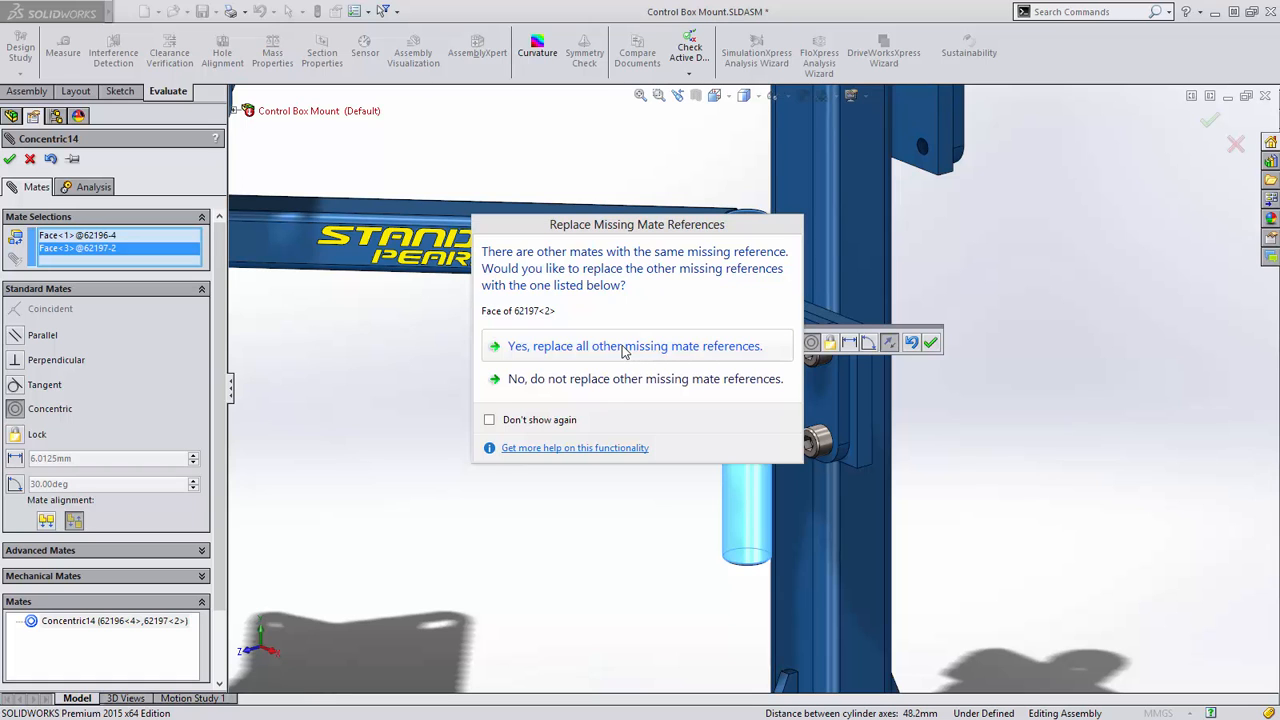
click(622, 346)
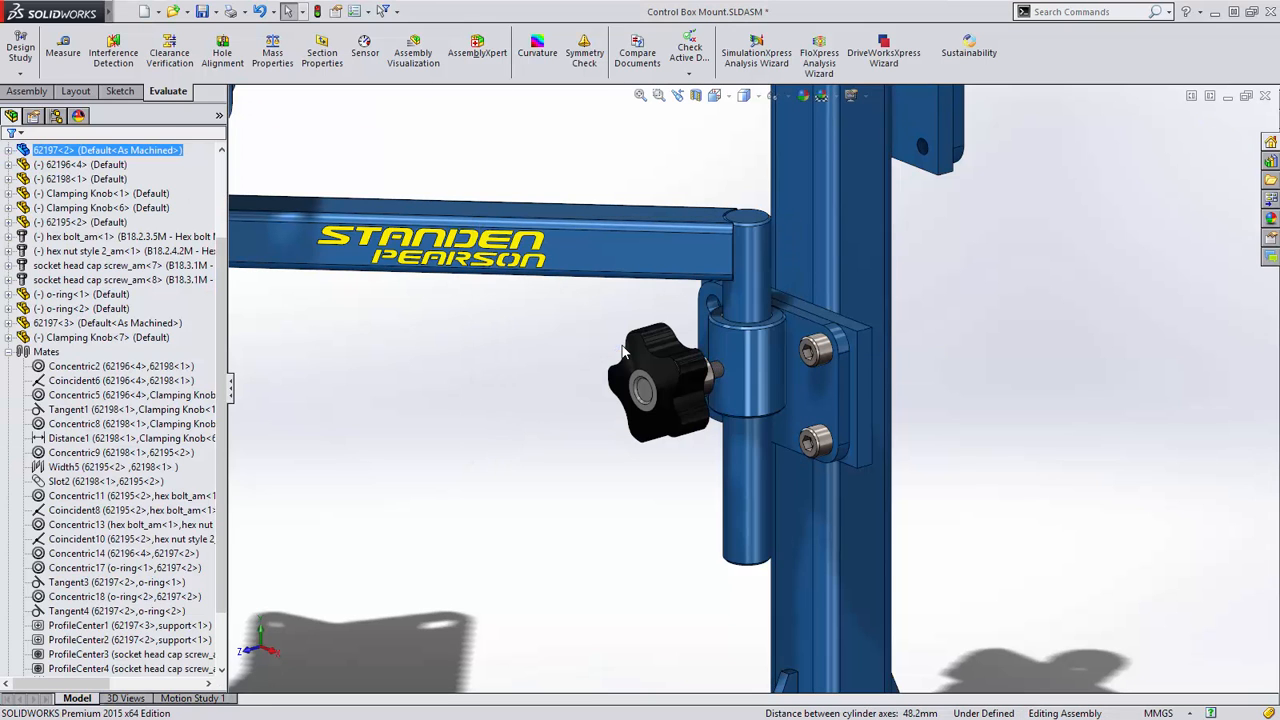
click(8, 352)
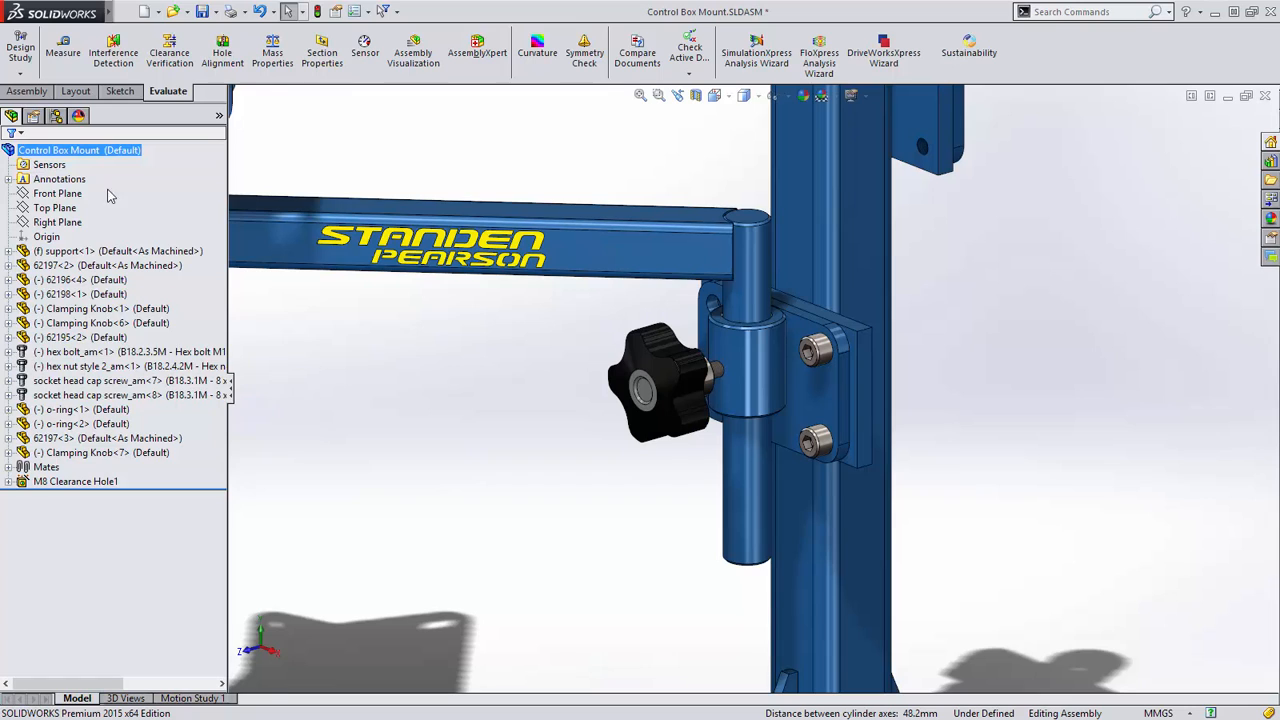
- Make Clamping Knob<7> independent, saving it over the existing Clamping Knob2.SLDPRT, and compare it with the other clamping knobs
click(106, 455)
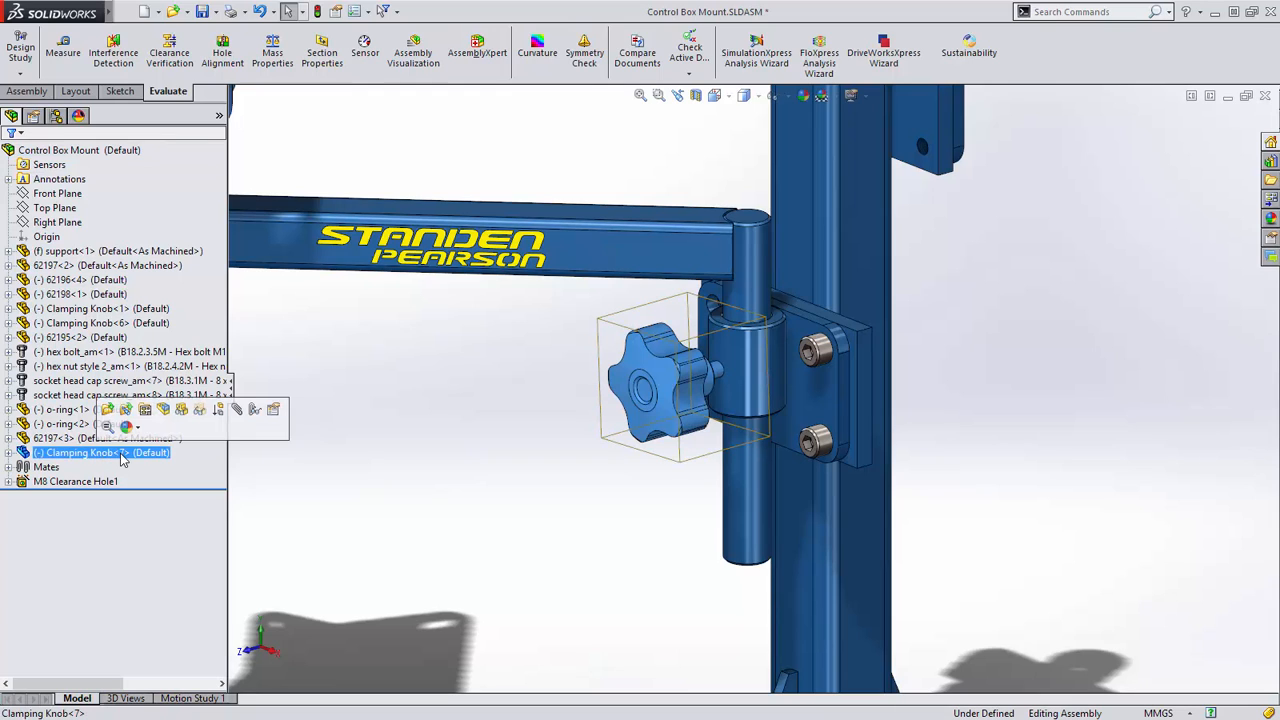
ctrl+click(110, 352)
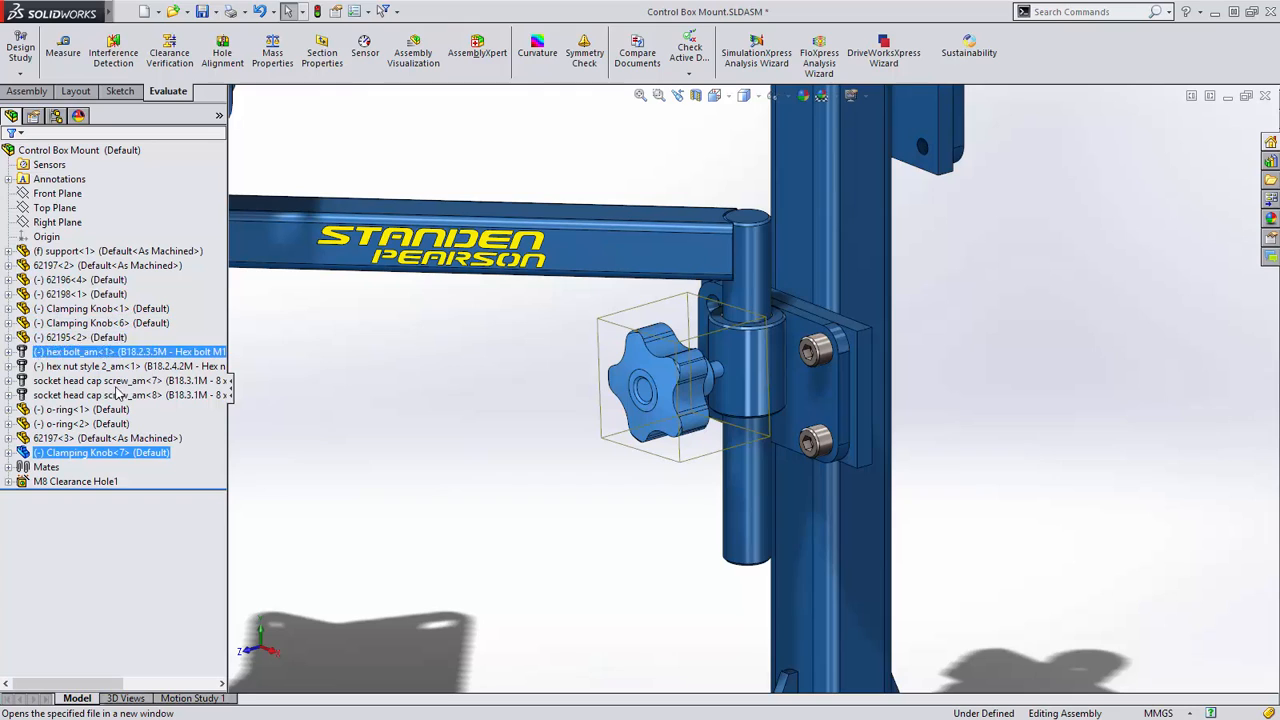
click(117, 454)
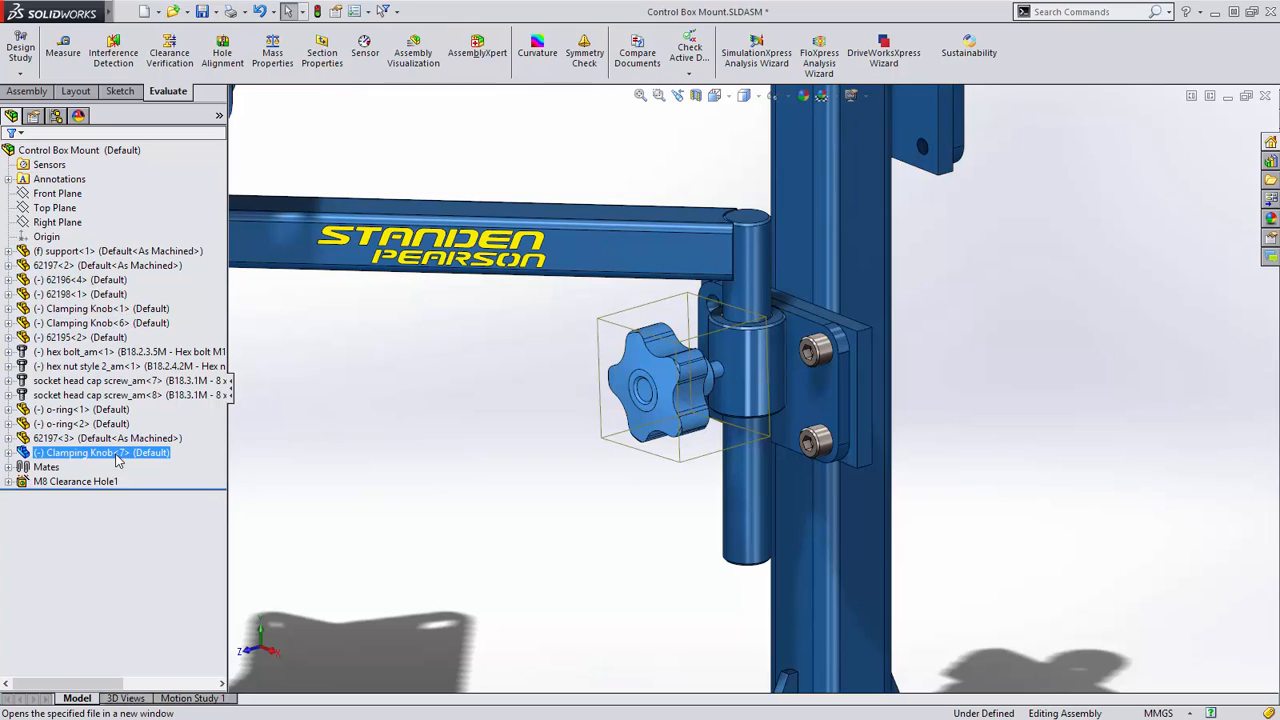
right_click(117, 457)
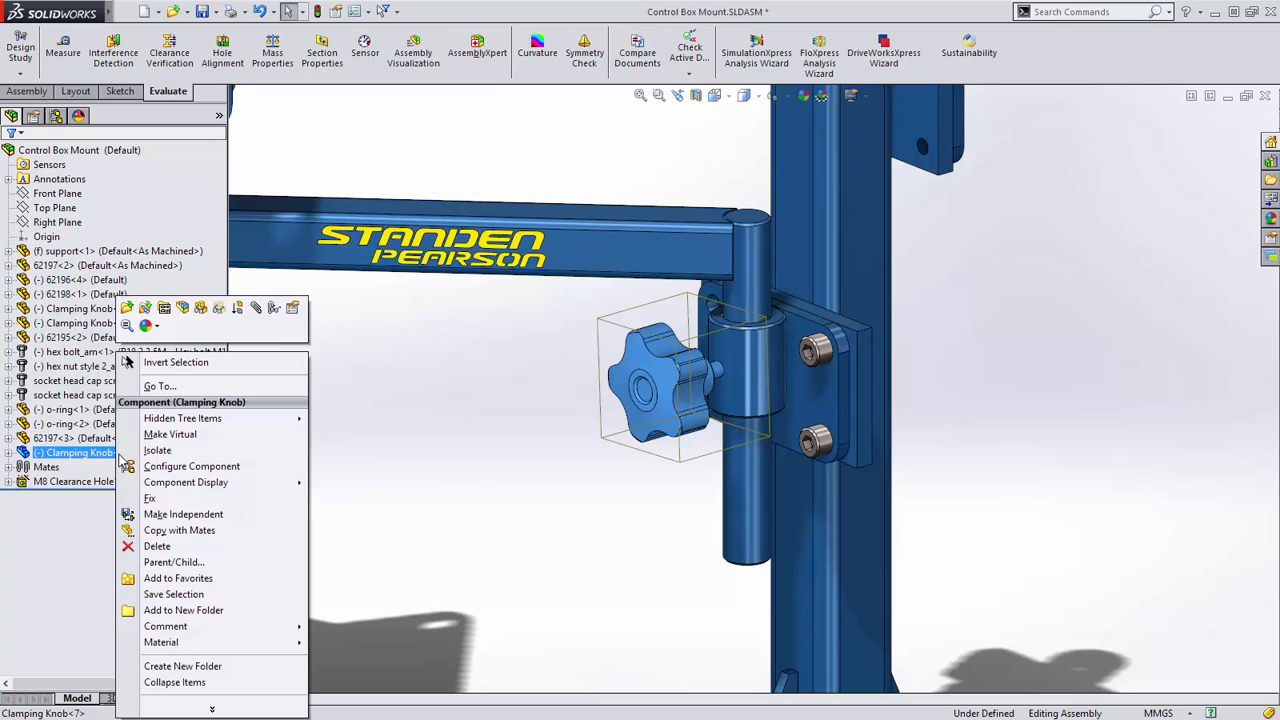
click(190, 514)
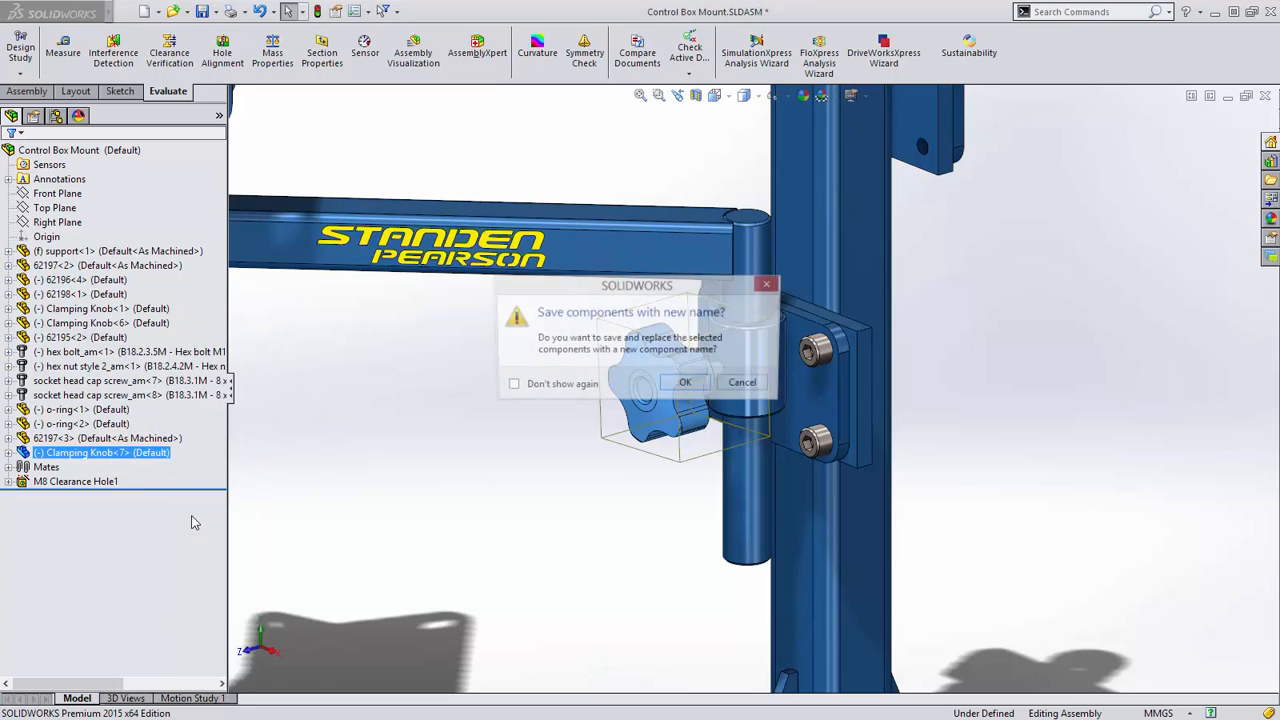
click(680, 386)
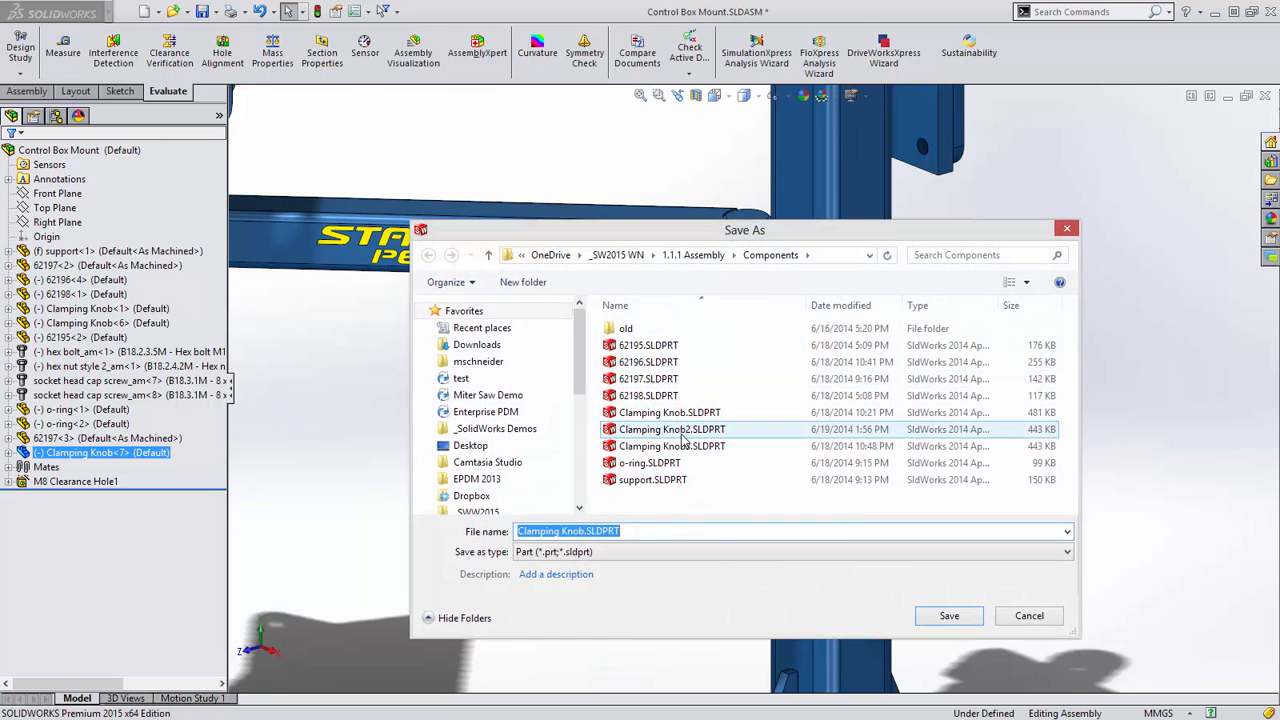
click(680, 432)
click(952, 615)
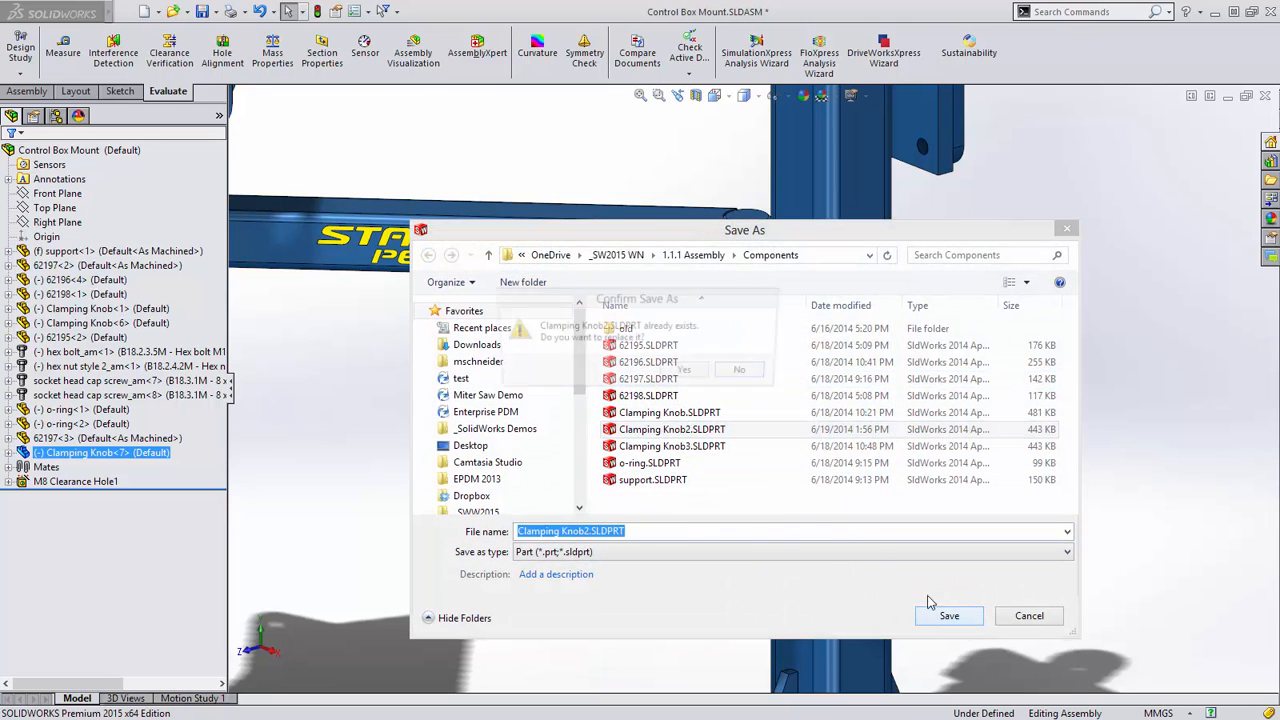
click(687, 372)
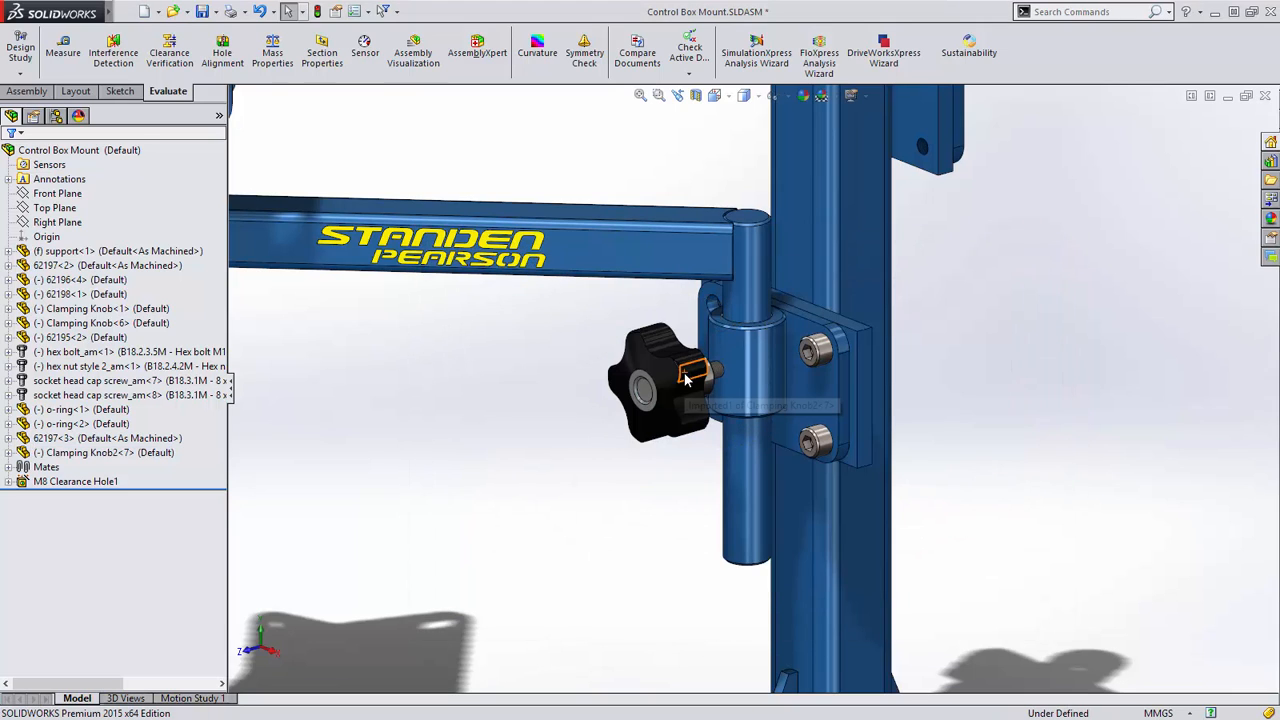
click(94, 452)
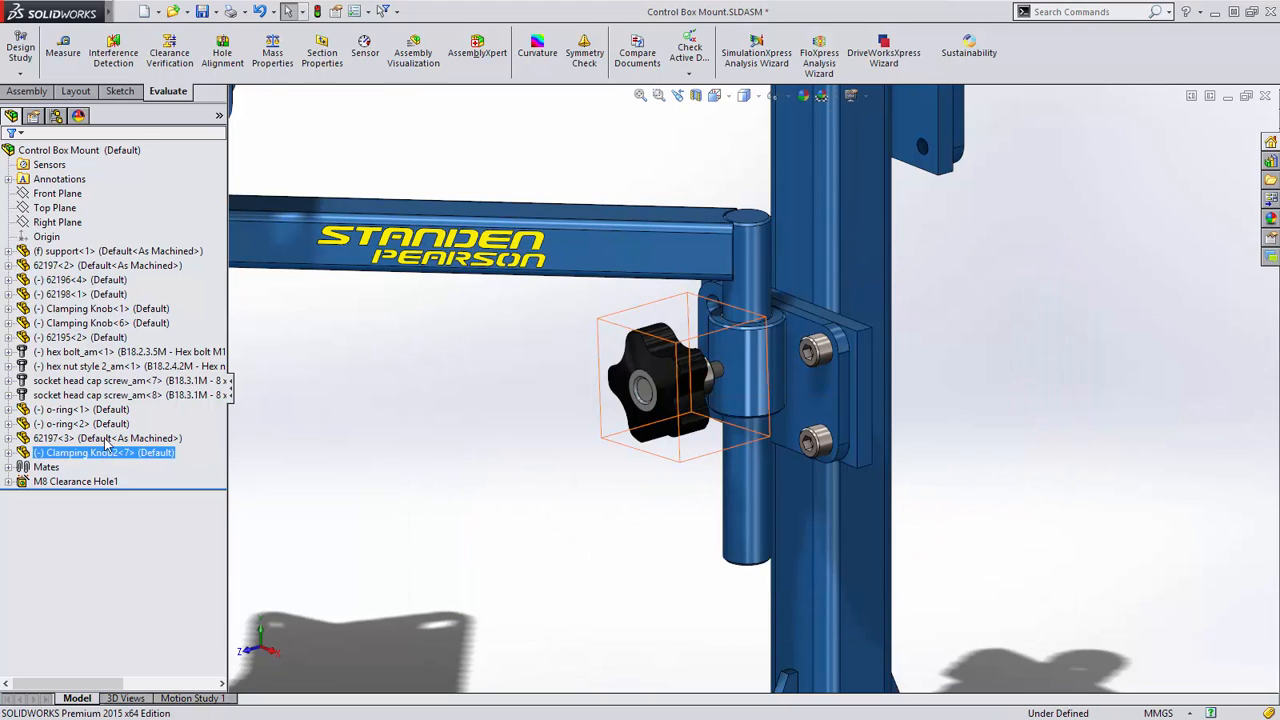
click(100, 309)
click(112, 325)
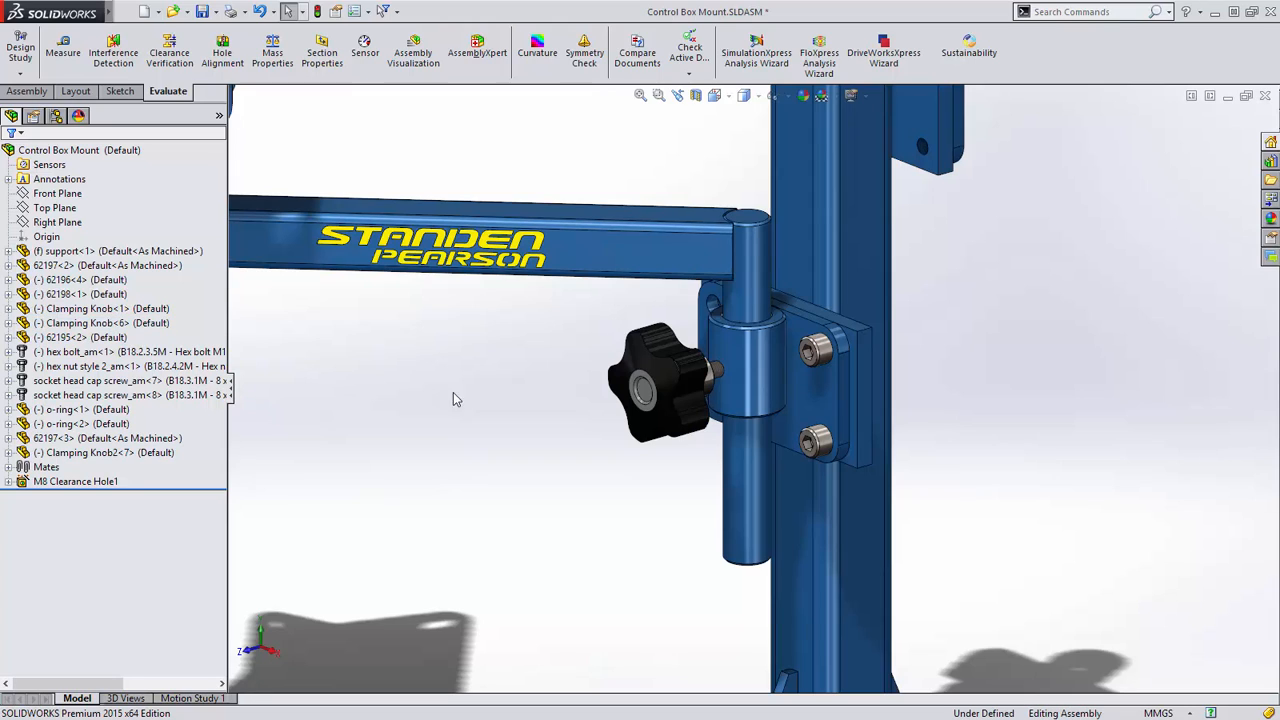
- Delete the V-shaped plate 62195<2> together with its dependent M8 Clearance Hole1 and all its child mates
key(f)
ctrl+middle_drag(566, 437, 566, 471)
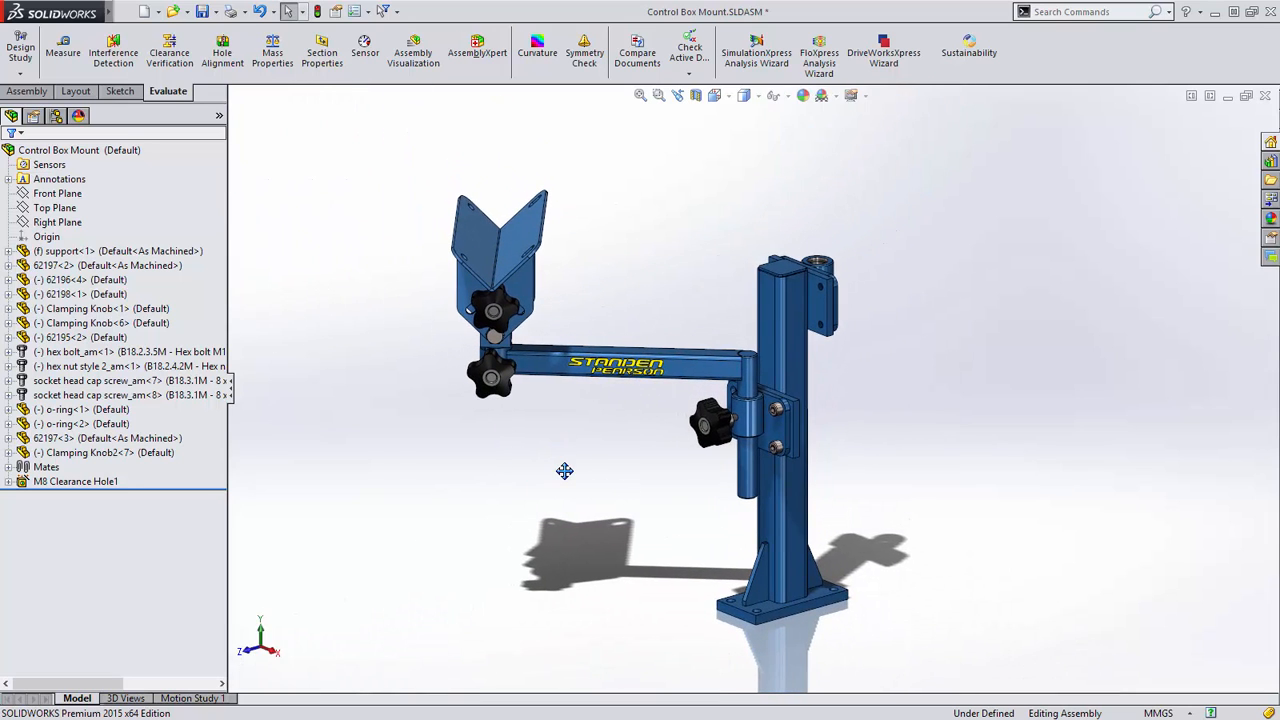
right_click(491, 266)
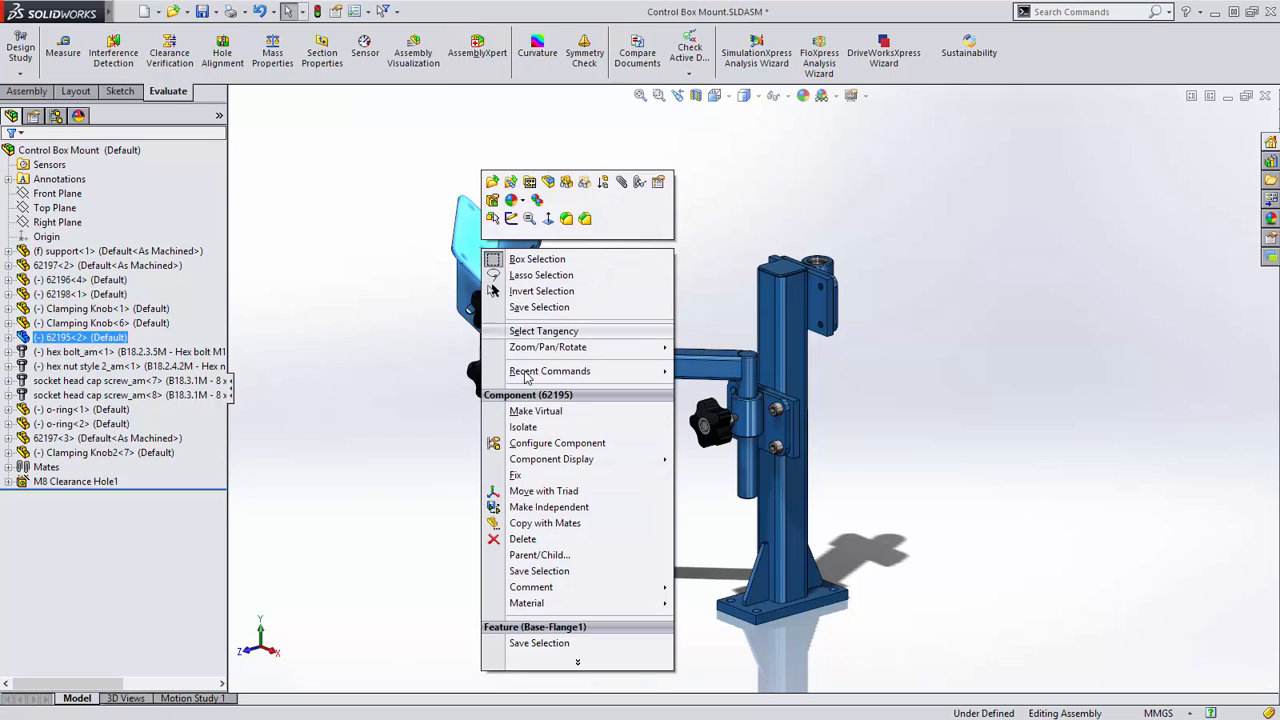
click(530, 539)
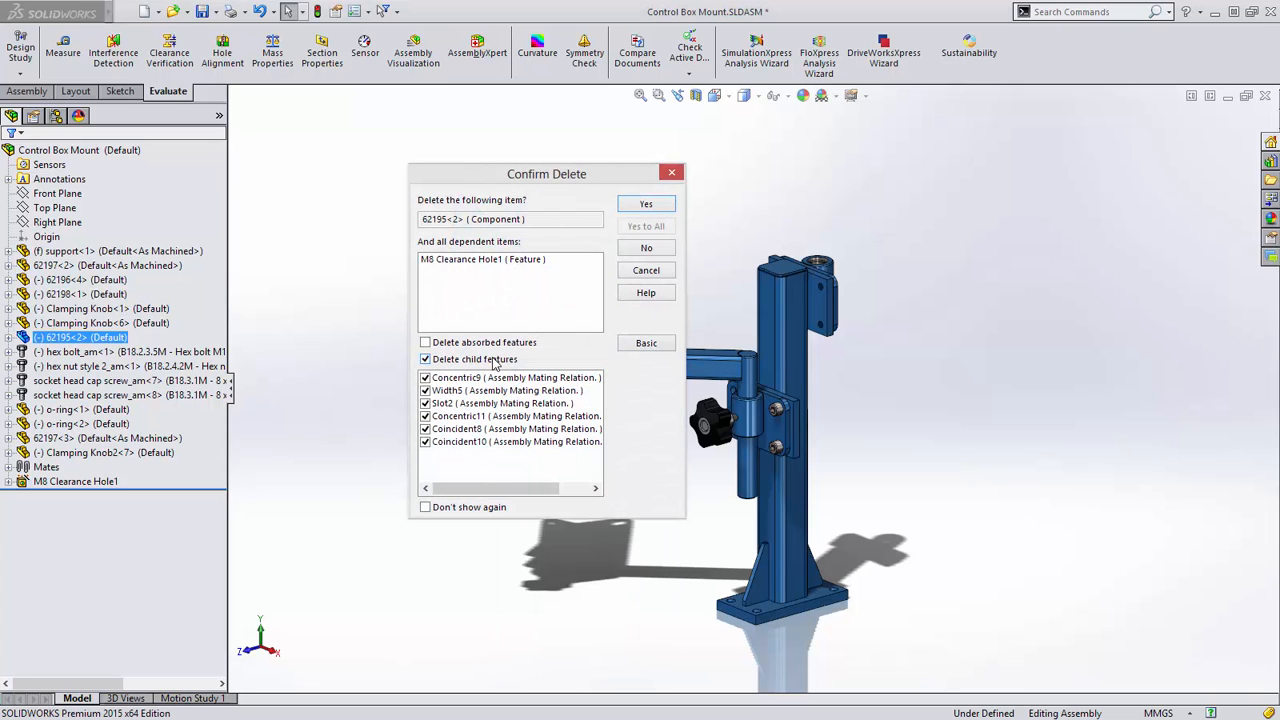
click(632, 345)
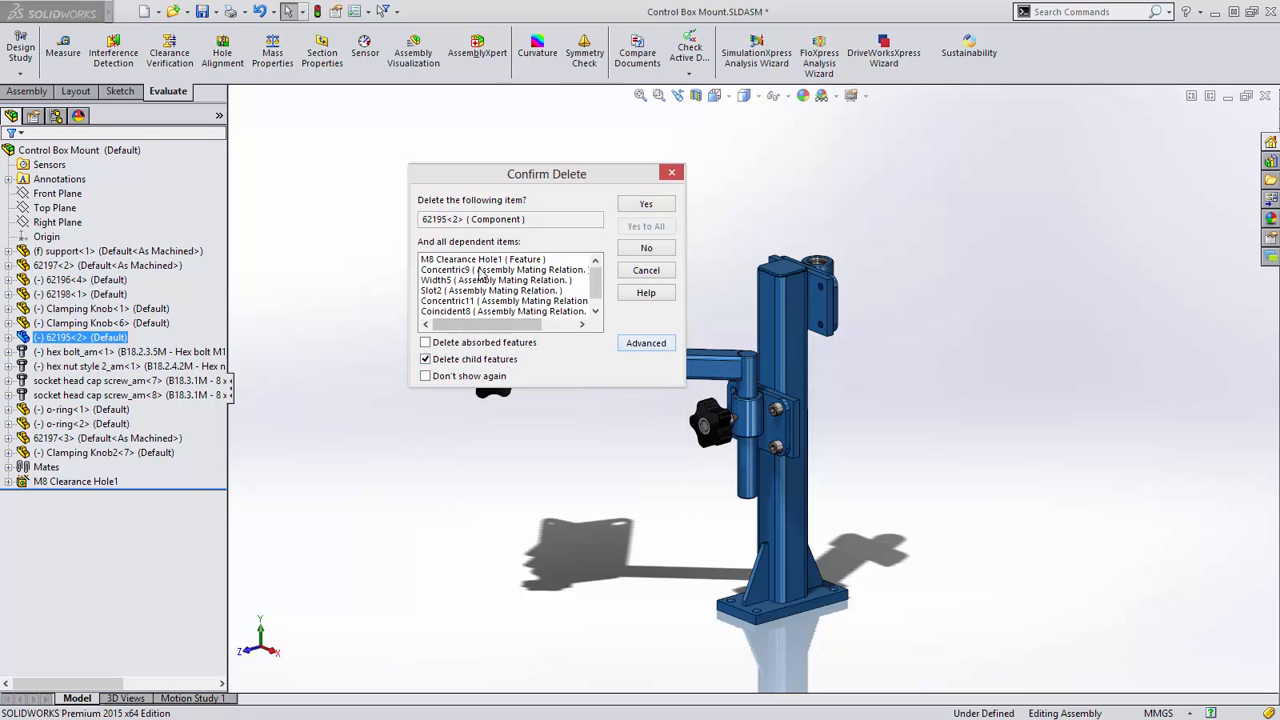
click(631, 350)
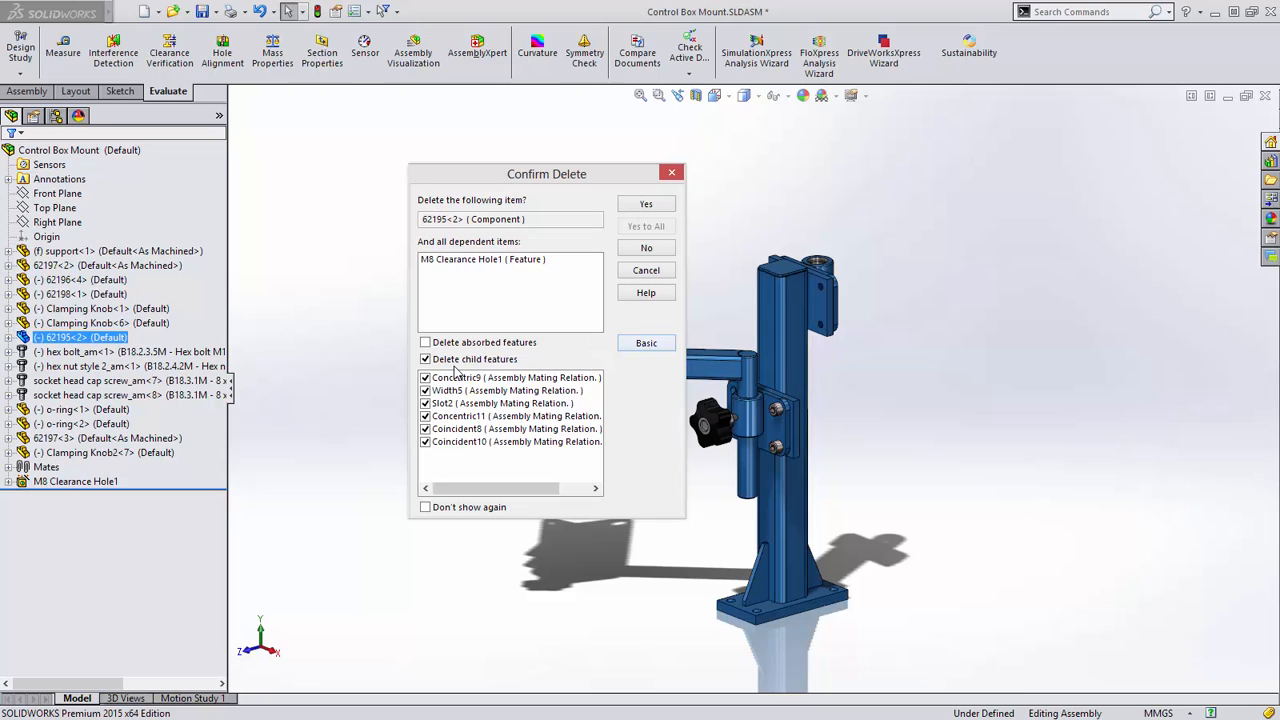
click(632, 208)
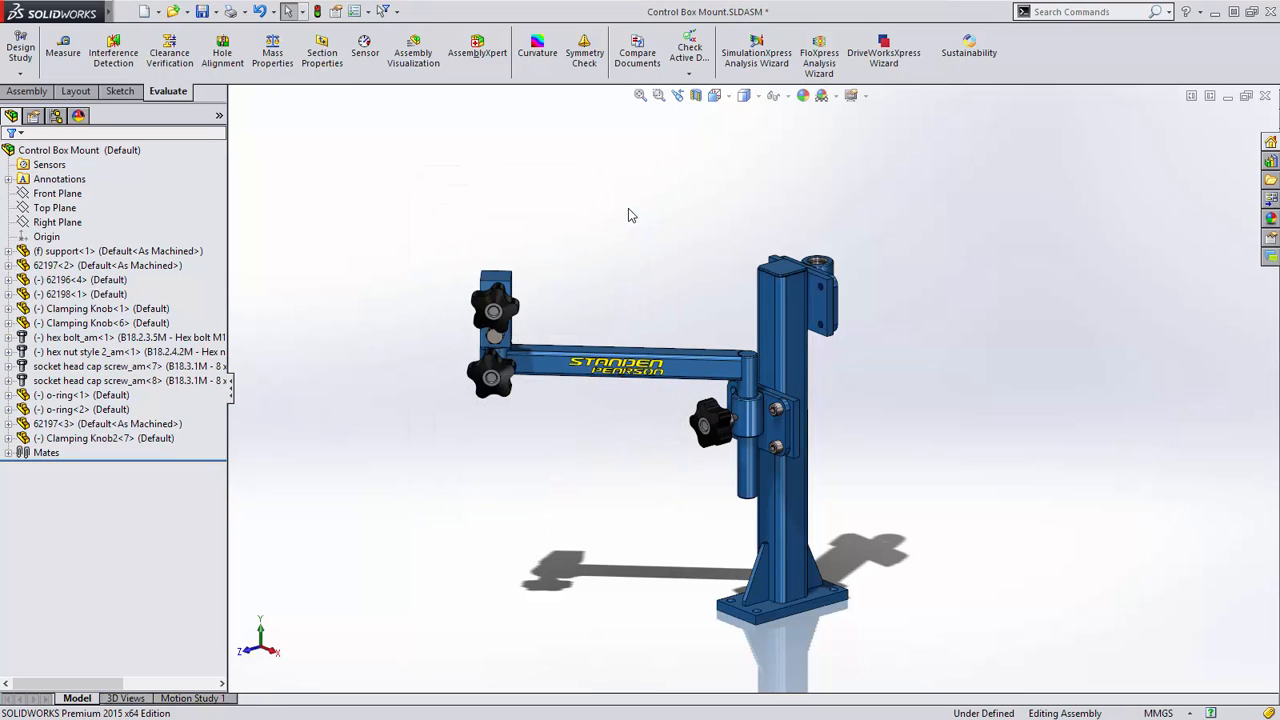
- Start Copy with Mates for arm 62196, block 62198, their two clamping knobs, hex bolt and hex nut, and proceed to the mate references
drag(628, 209, 440, 434)
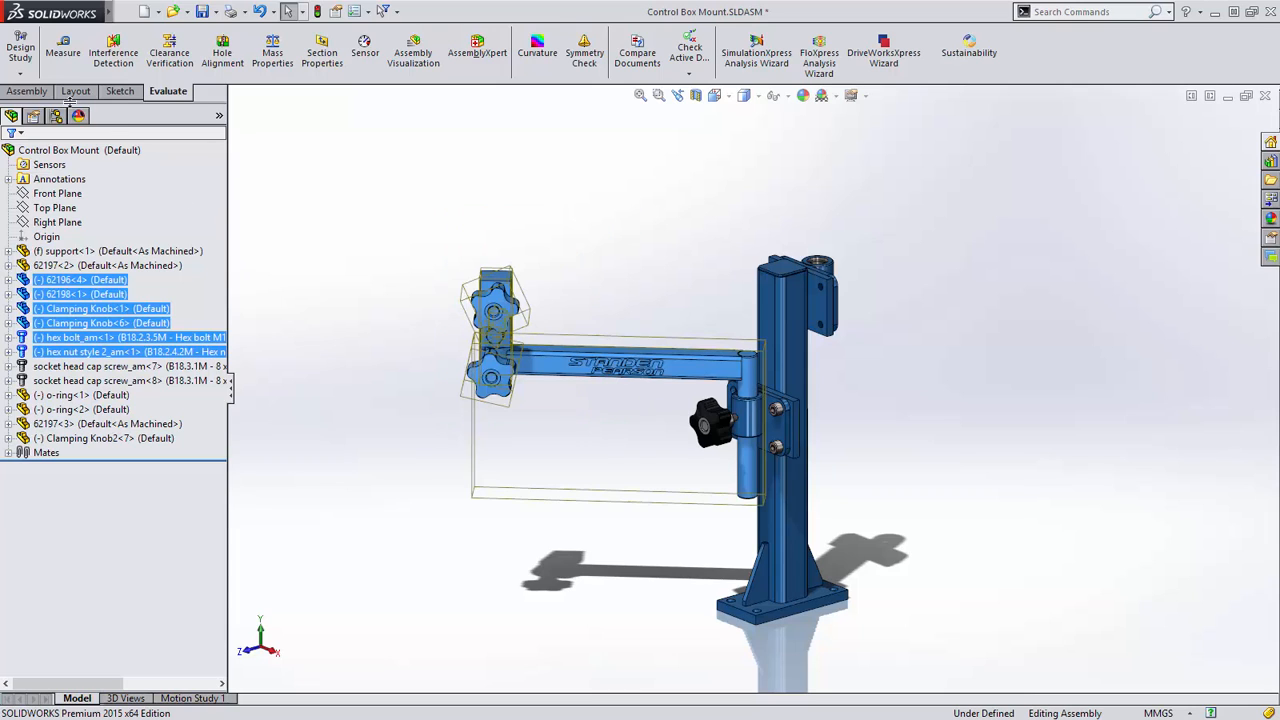
click(27, 91)
click(89, 74)
click(116, 137)
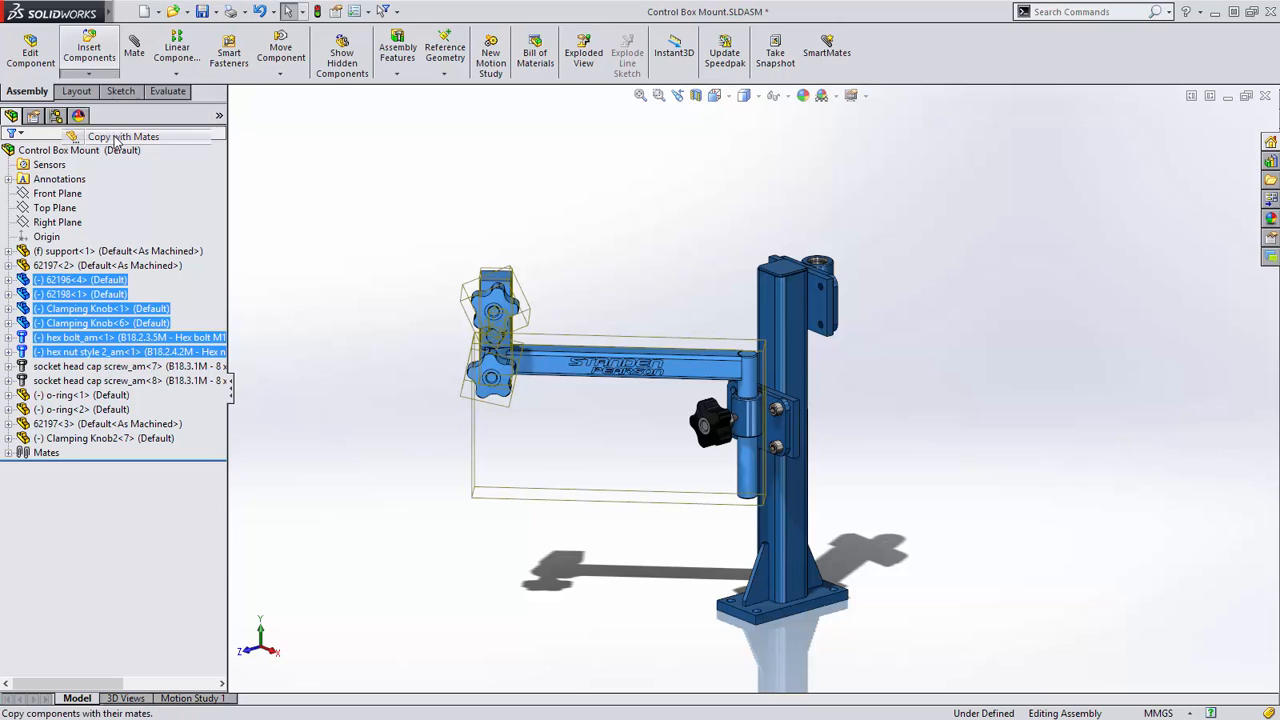
click(219, 160)
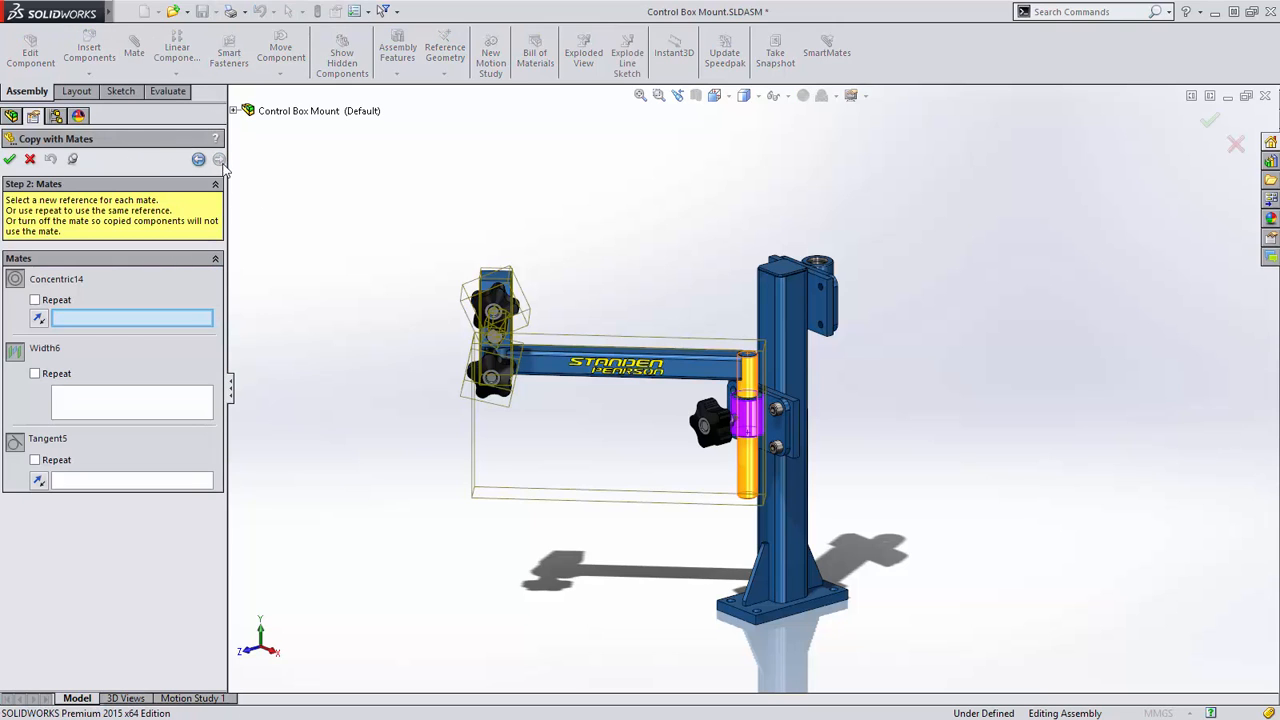
- Reference Concentric14 to the cylindrical face and Width6 to both end faces of bracket 62197<3>, leave Tangent5 unassigned, and create one copy
middle_drag(788, 437, 676, 444)
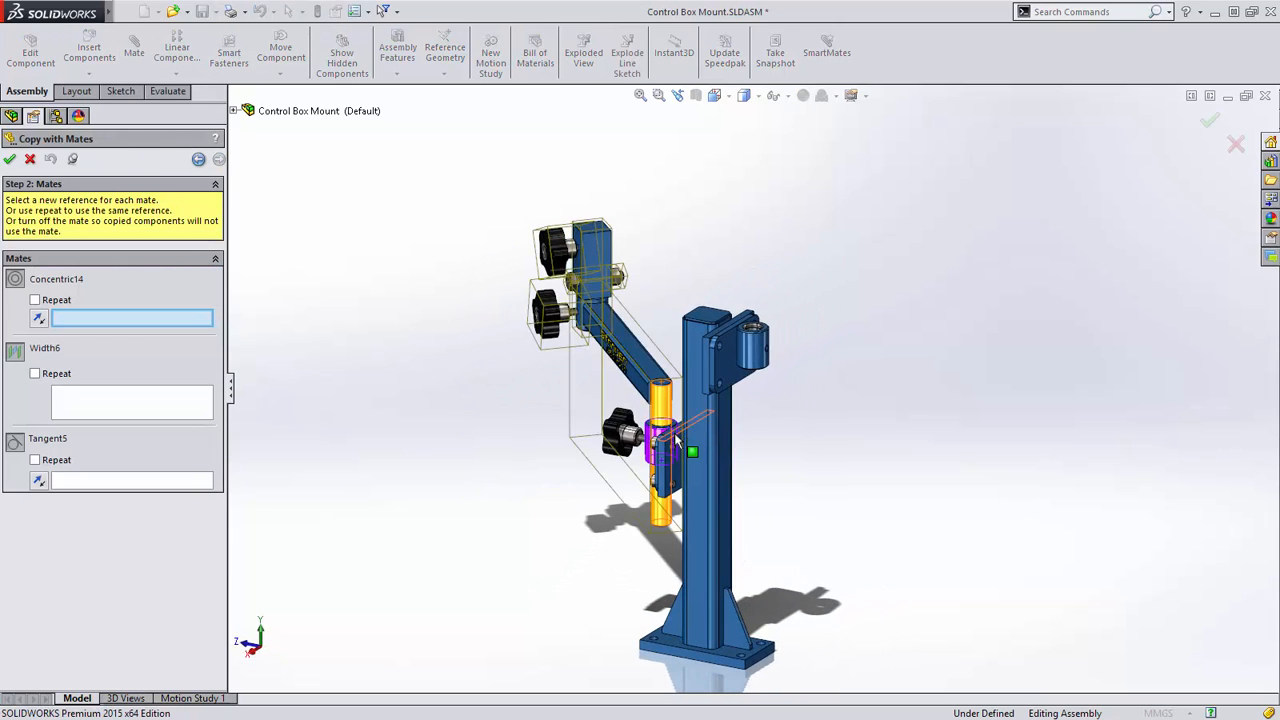
click(751, 350)
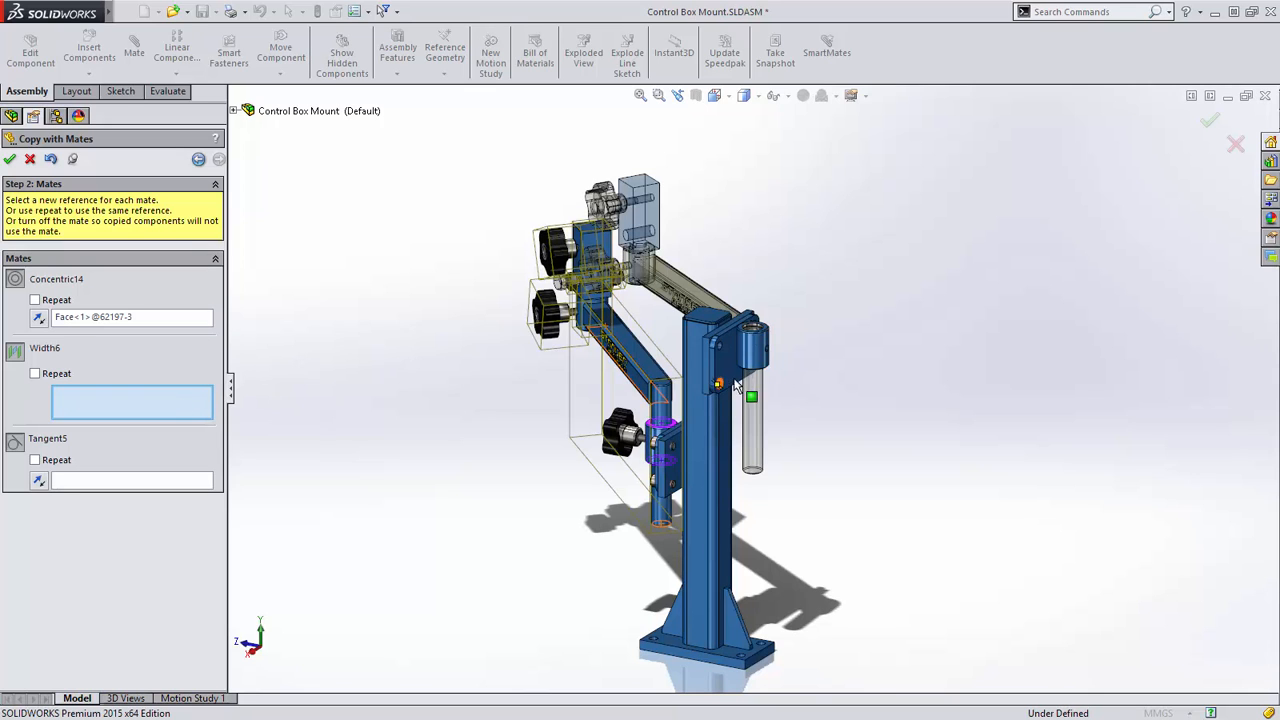
scroll(738, 366, down, 7)
click(765, 254)
middle_drag(760, 339, 745, 428)
click(745, 428)
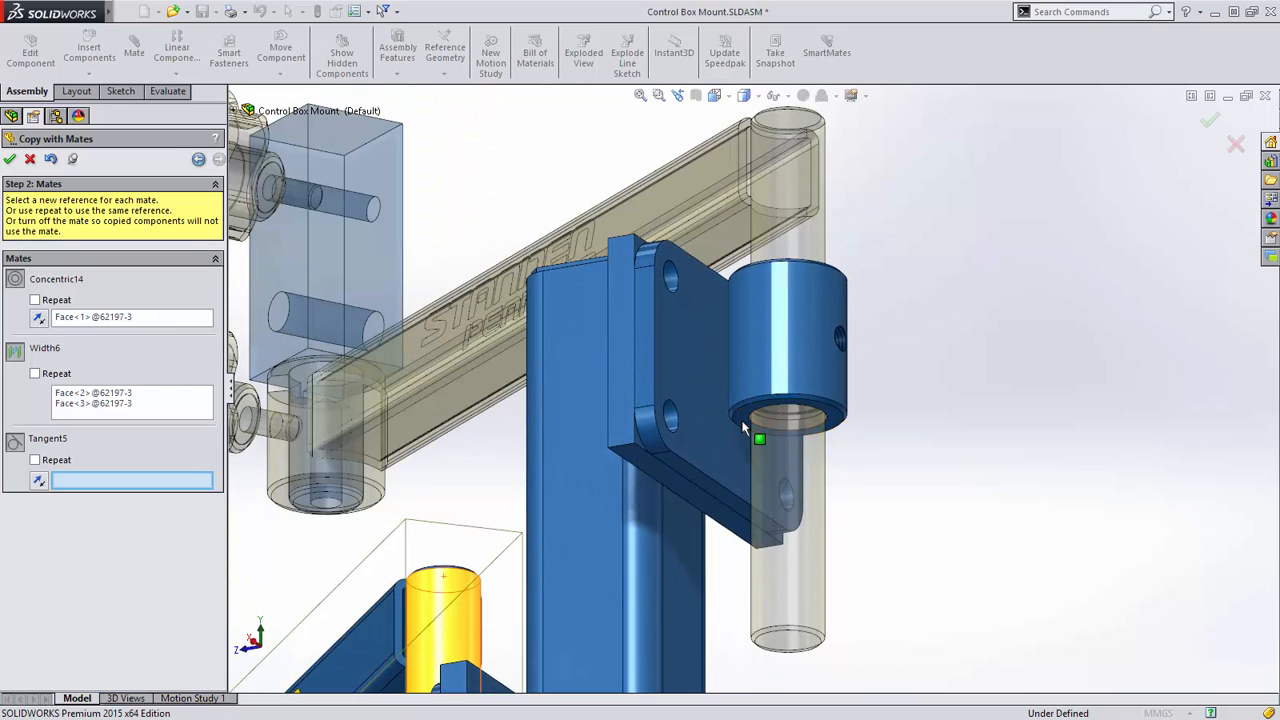
click(10, 159)
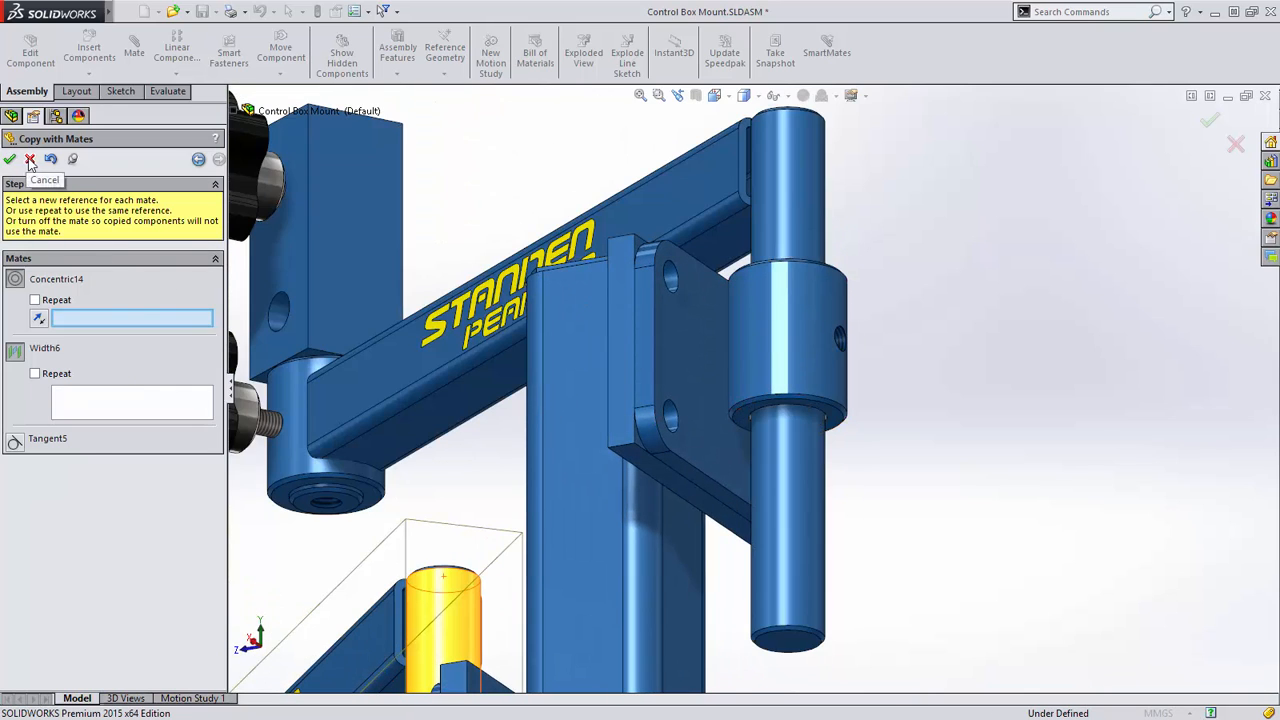
click(29, 160)
scroll(600, 458, up, 10)
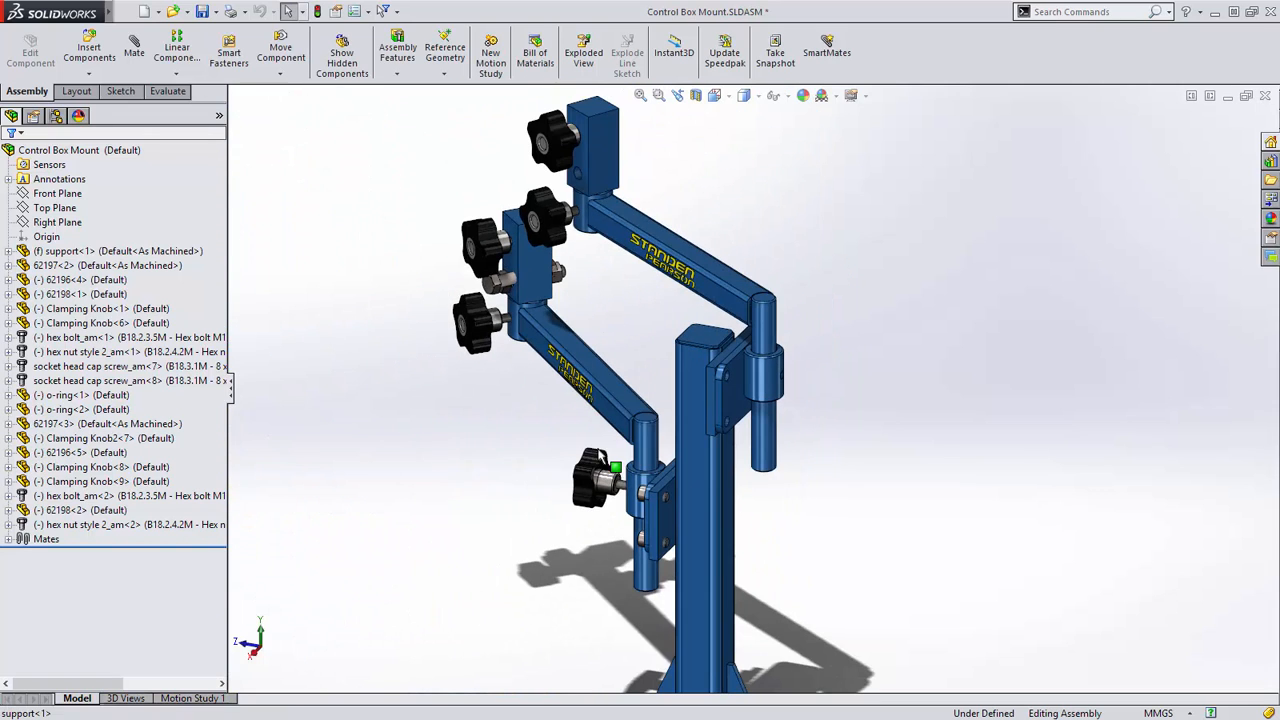